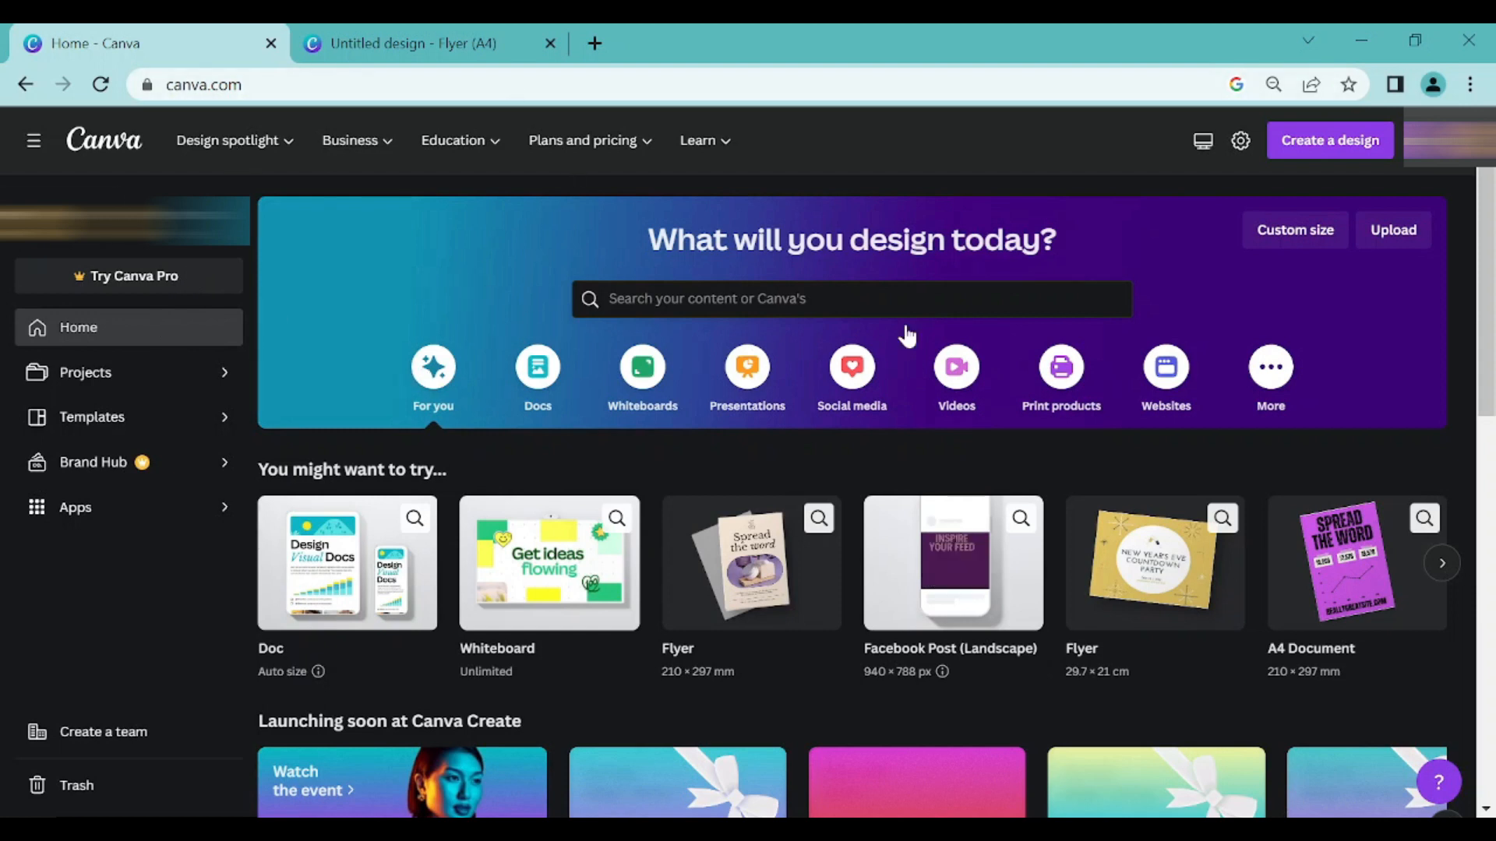
- Search the template library for flyer and browse the flyer templates
{"action": "scroll", "coordinate": [668, 396], "scroll_direction": "down", "scroll_amount": 5}
{"action": "scroll", "coordinate": [666, 398], "scroll_direction": "up", "scroll_amount": 3}
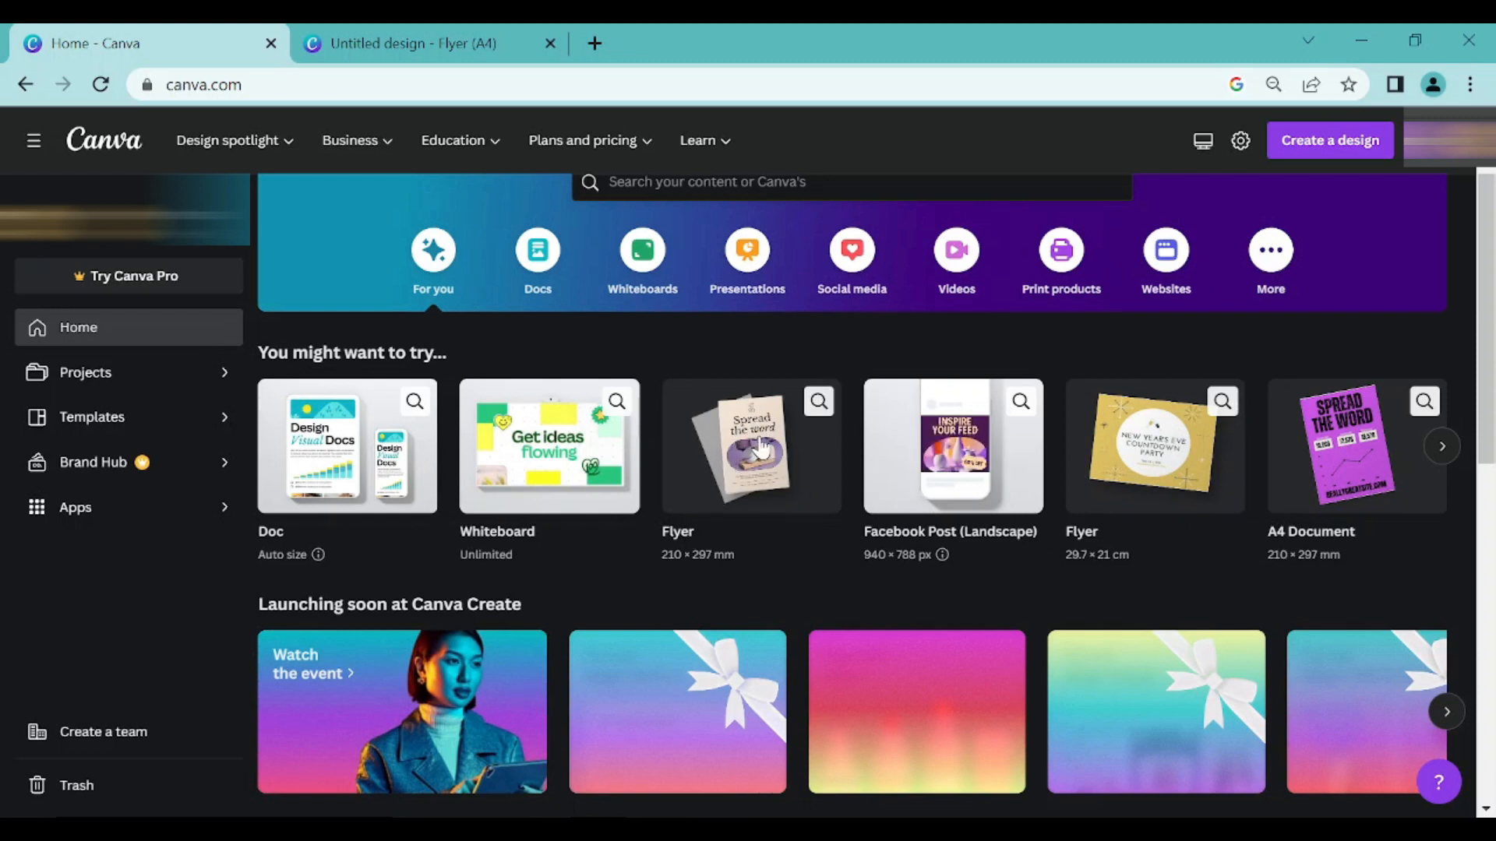
{"action": "scroll", "coordinate": [767, 444], "scroll_direction": "up", "scroll_amount": 2}
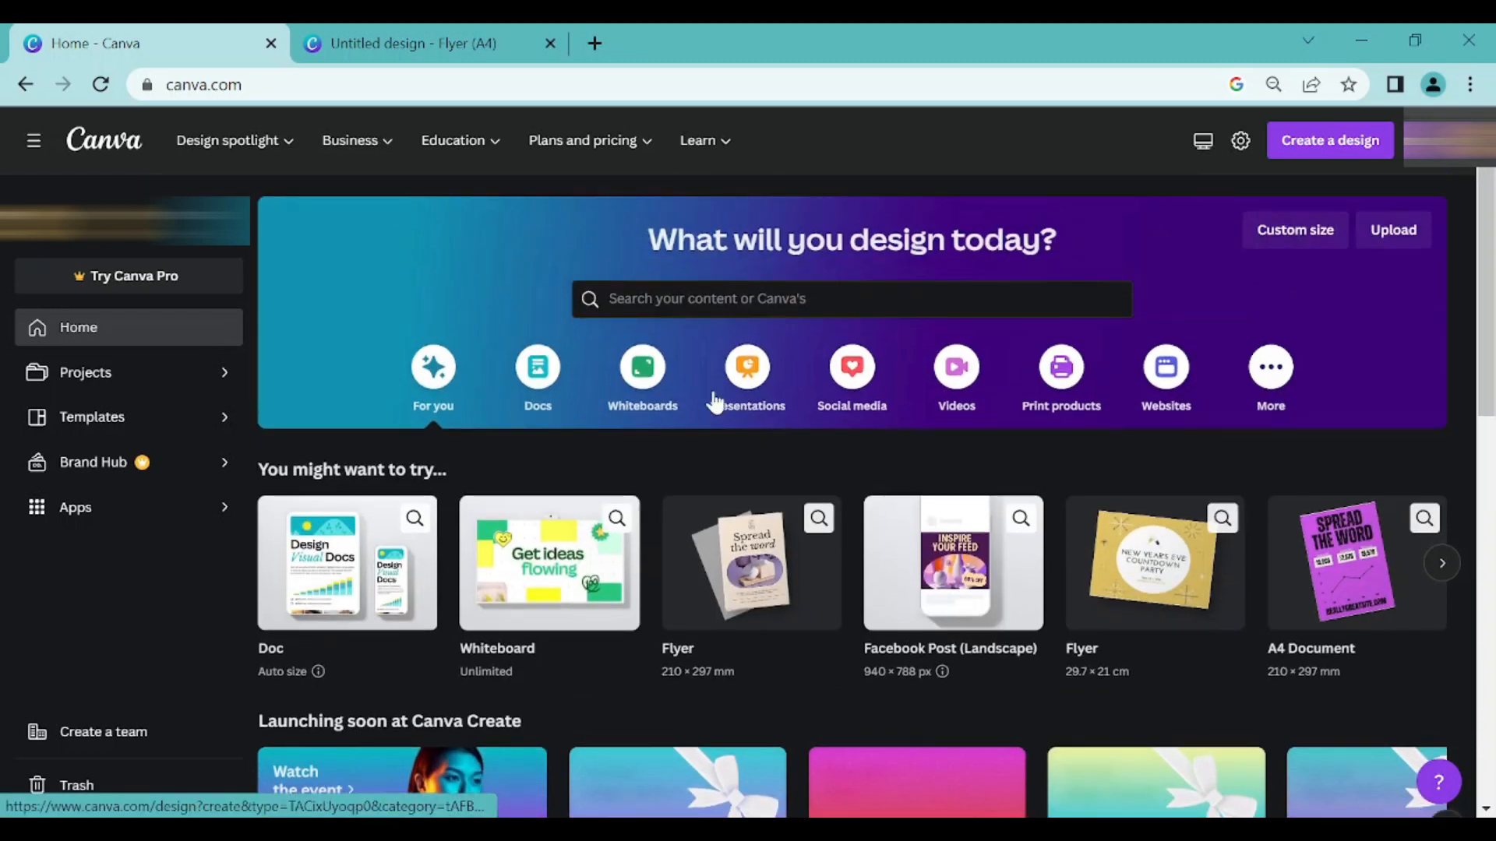
{"action": "left_click", "coordinate": [698, 305]}
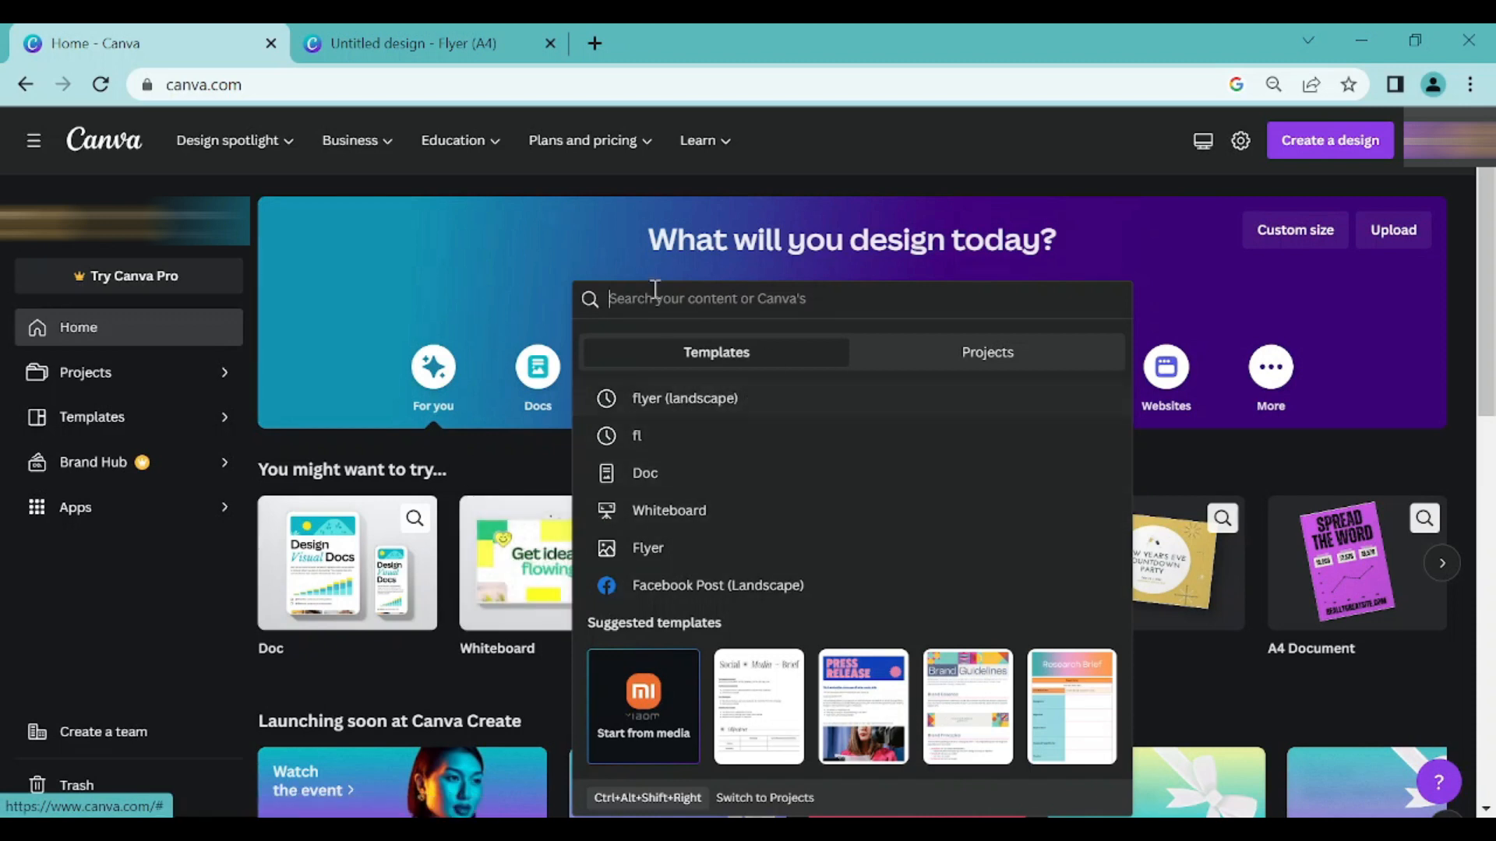
{"action": "type", "text": "f"}
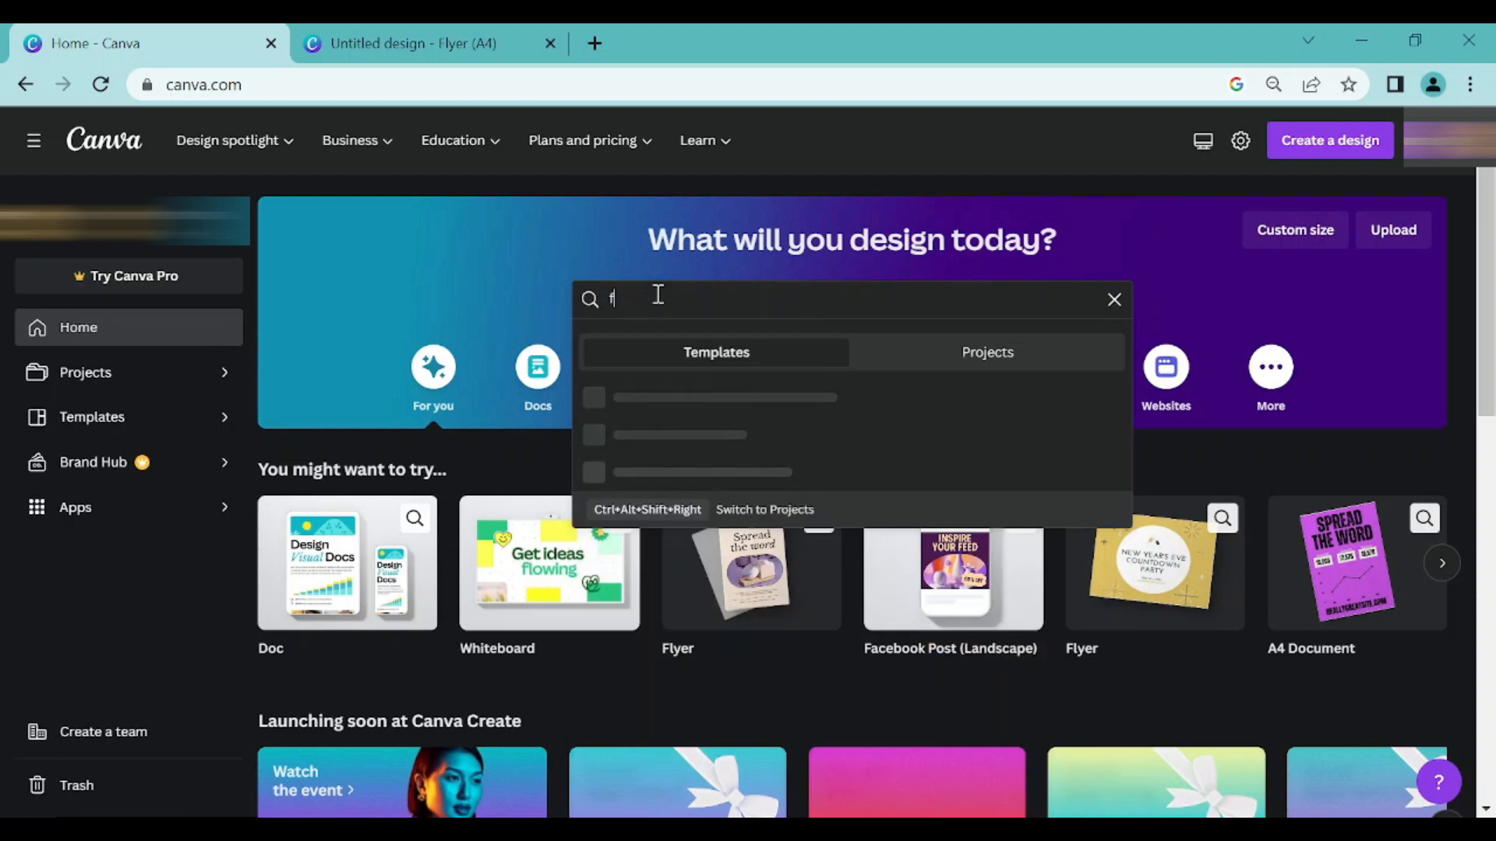
{"action": "key", "text": "Return"}
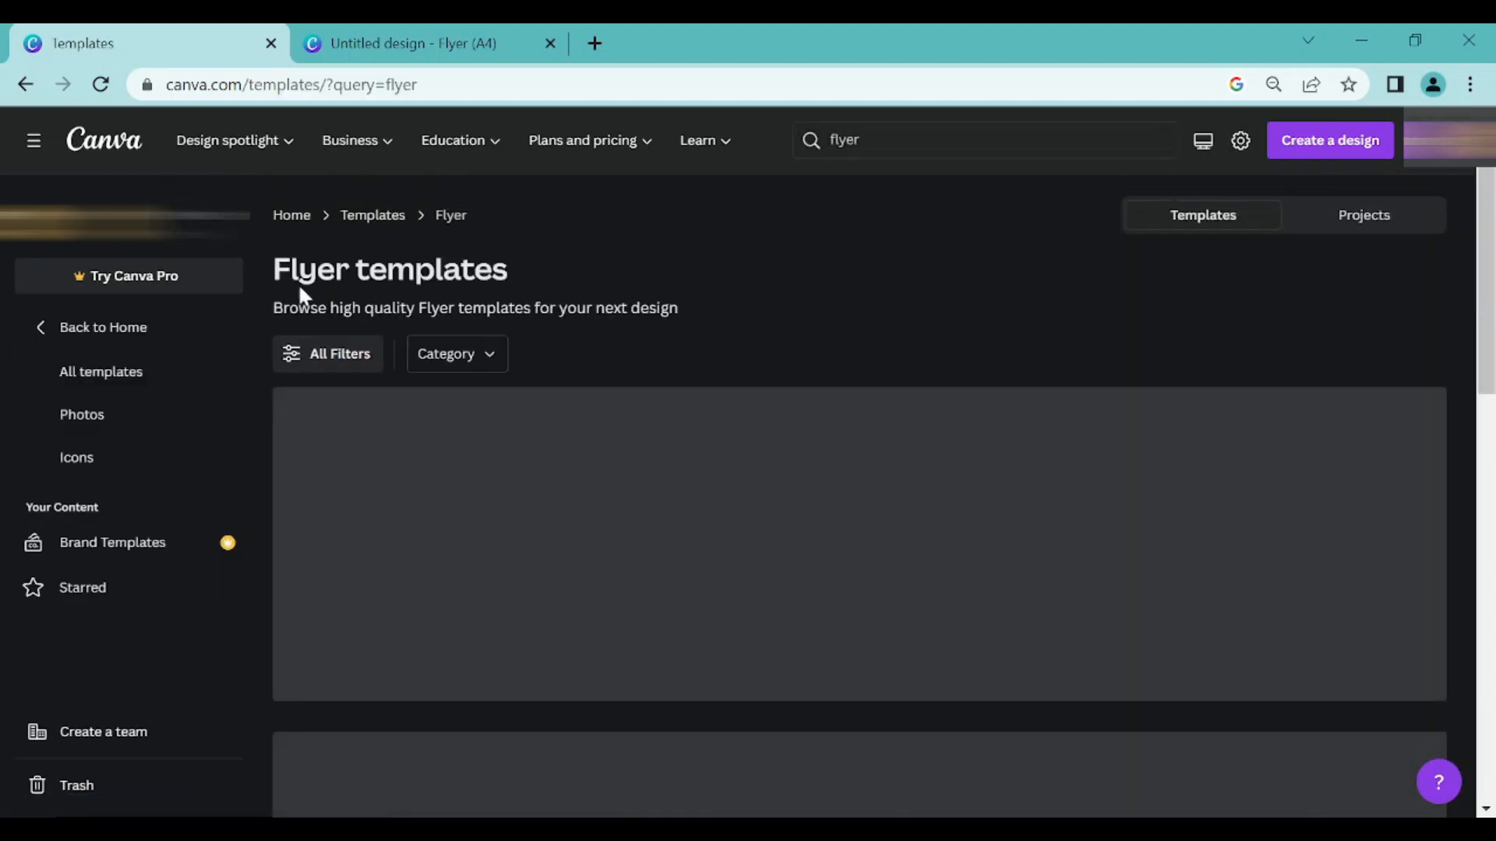
{"action": "scroll", "coordinate": [358, 296], "scroll_direction": "down", "scroll_amount": 5}
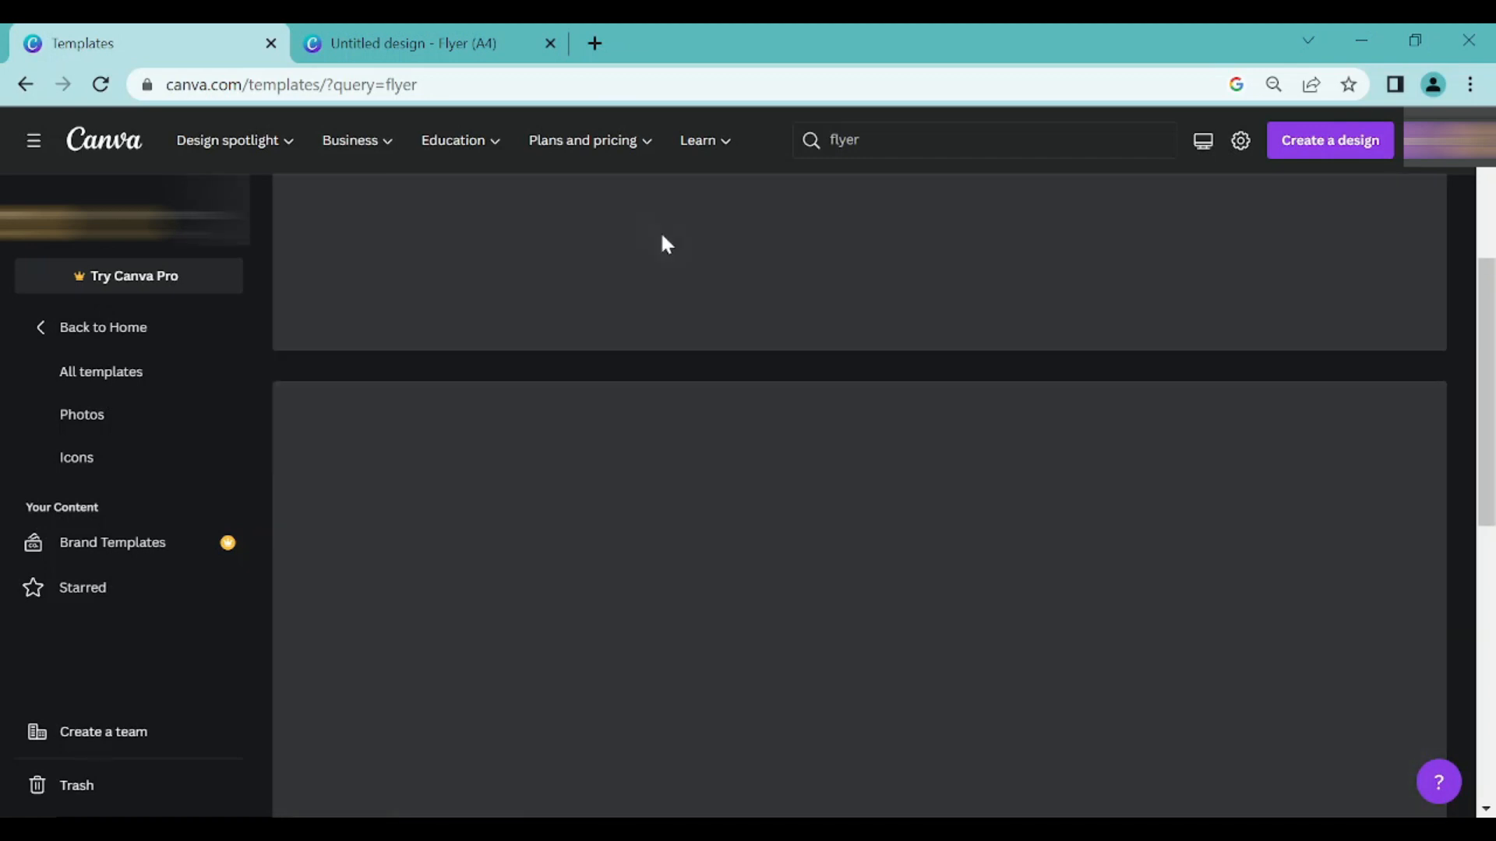
{"action": "scroll", "coordinate": [771, 361], "scroll_direction": "down", "scroll_amount": 6}
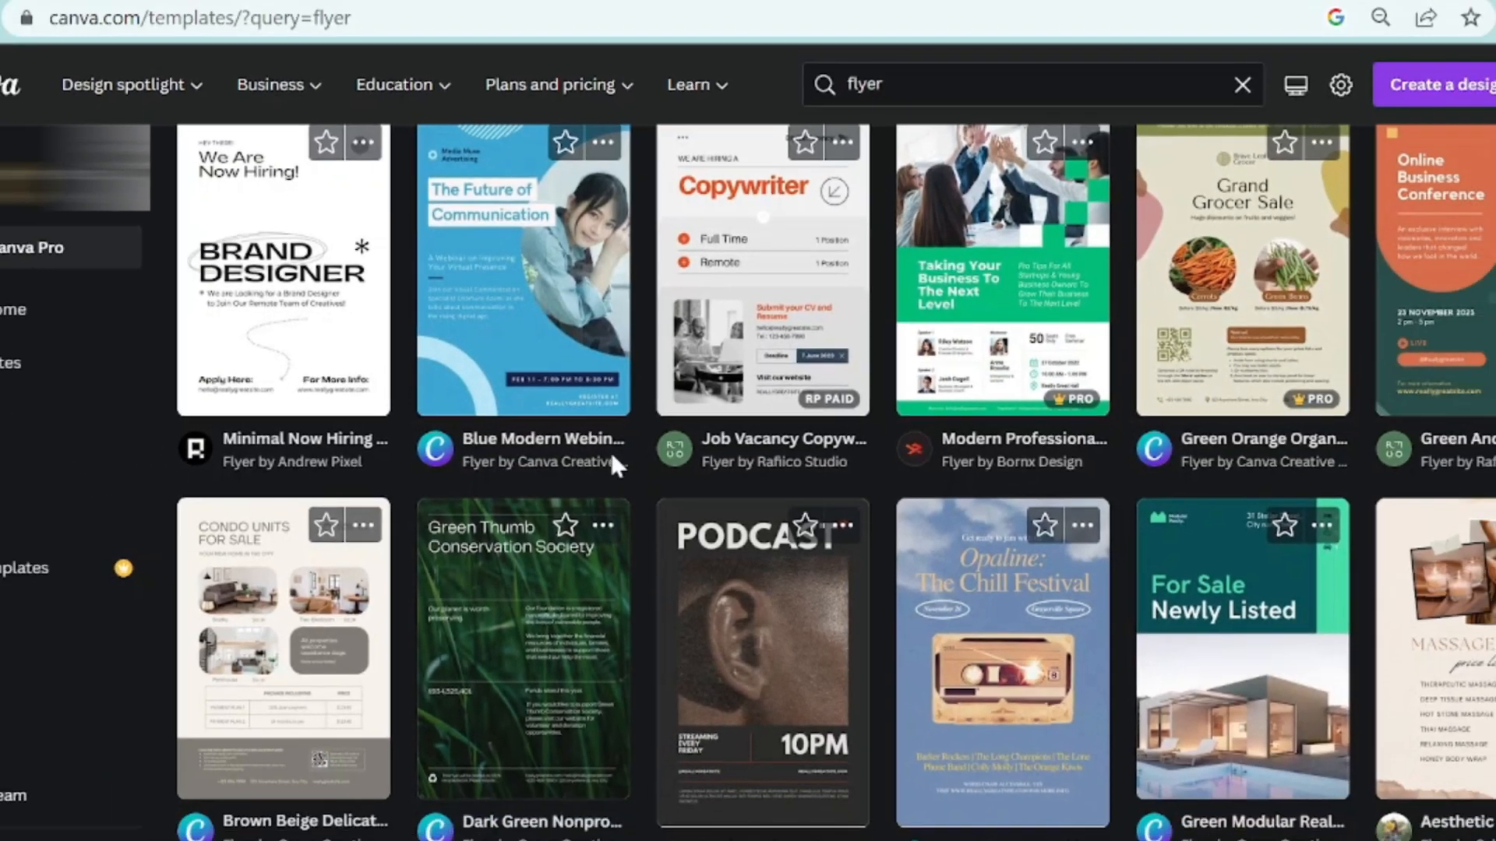
{"action": "scroll", "coordinate": [551, 349], "scroll_direction": "up", "scroll_amount": 1}
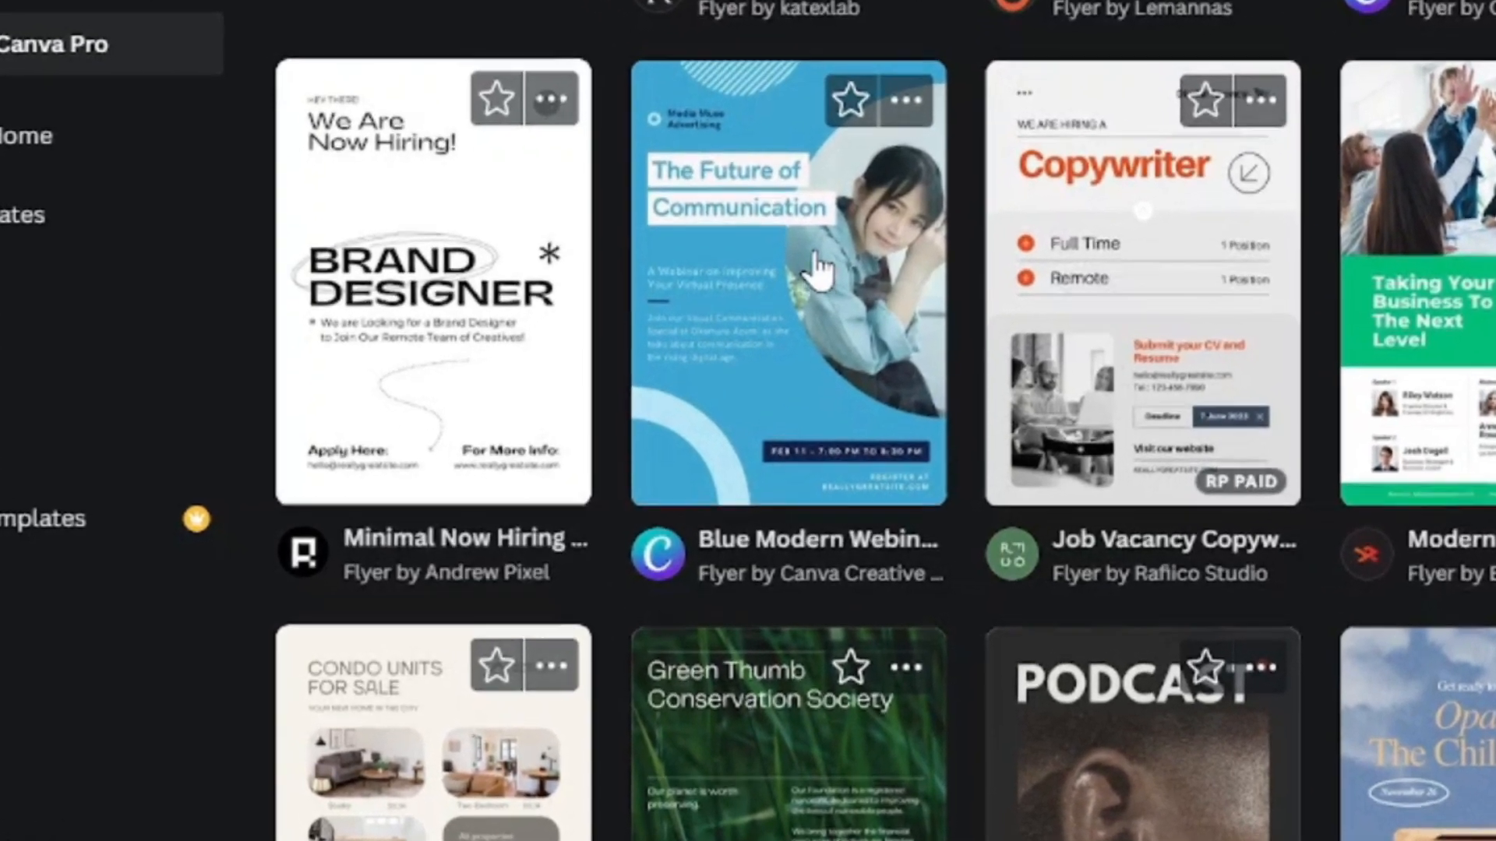
{"action": "scroll", "coordinate": [814, 269], "scroll_direction": "up", "scroll_amount": 3}
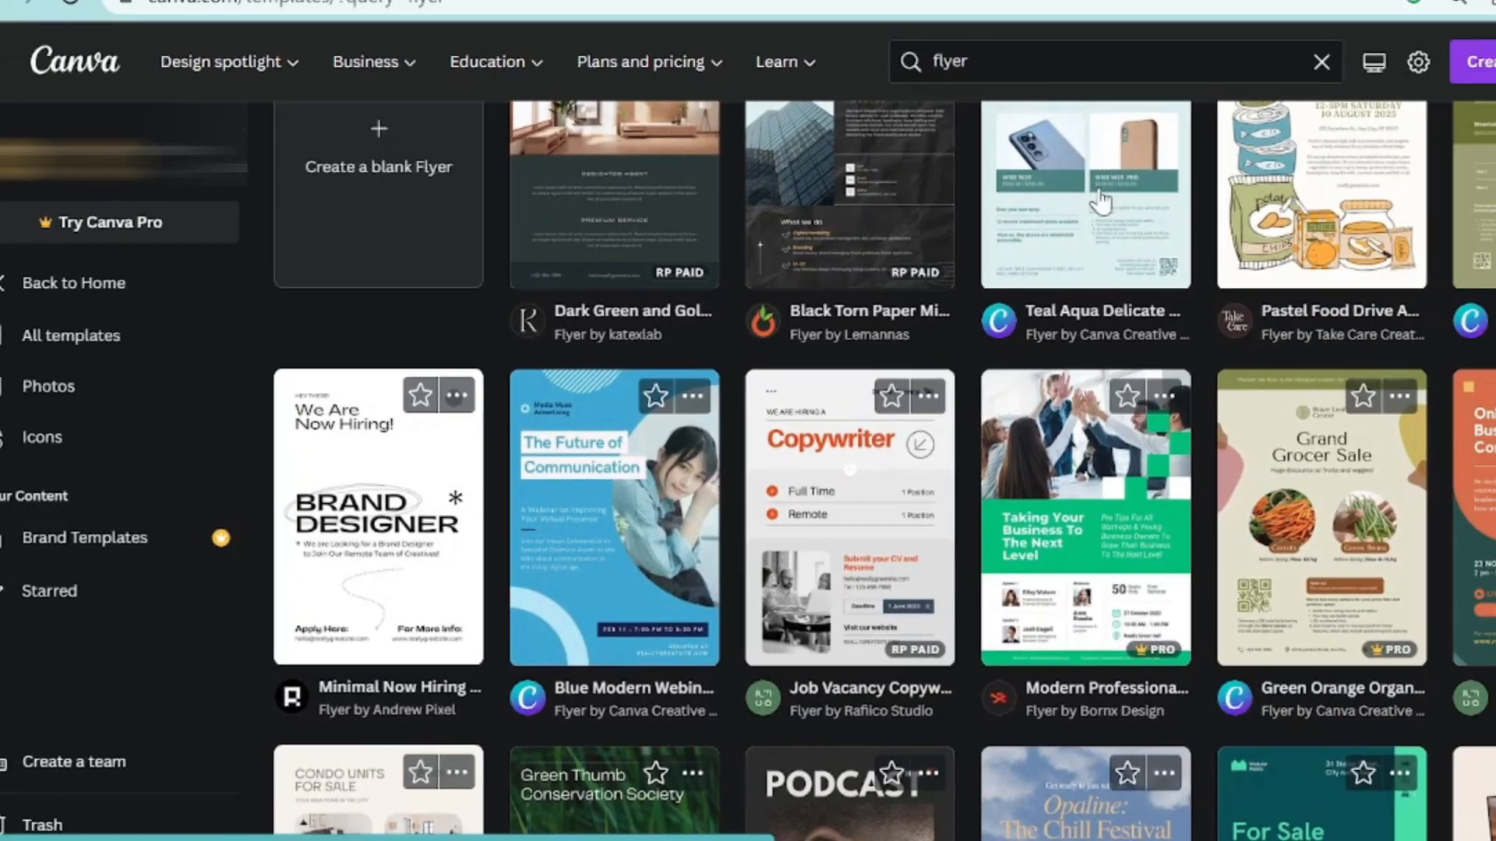
{"action": "scroll", "coordinate": [1015, 298], "scroll_direction": "up", "scroll_amount": 2}
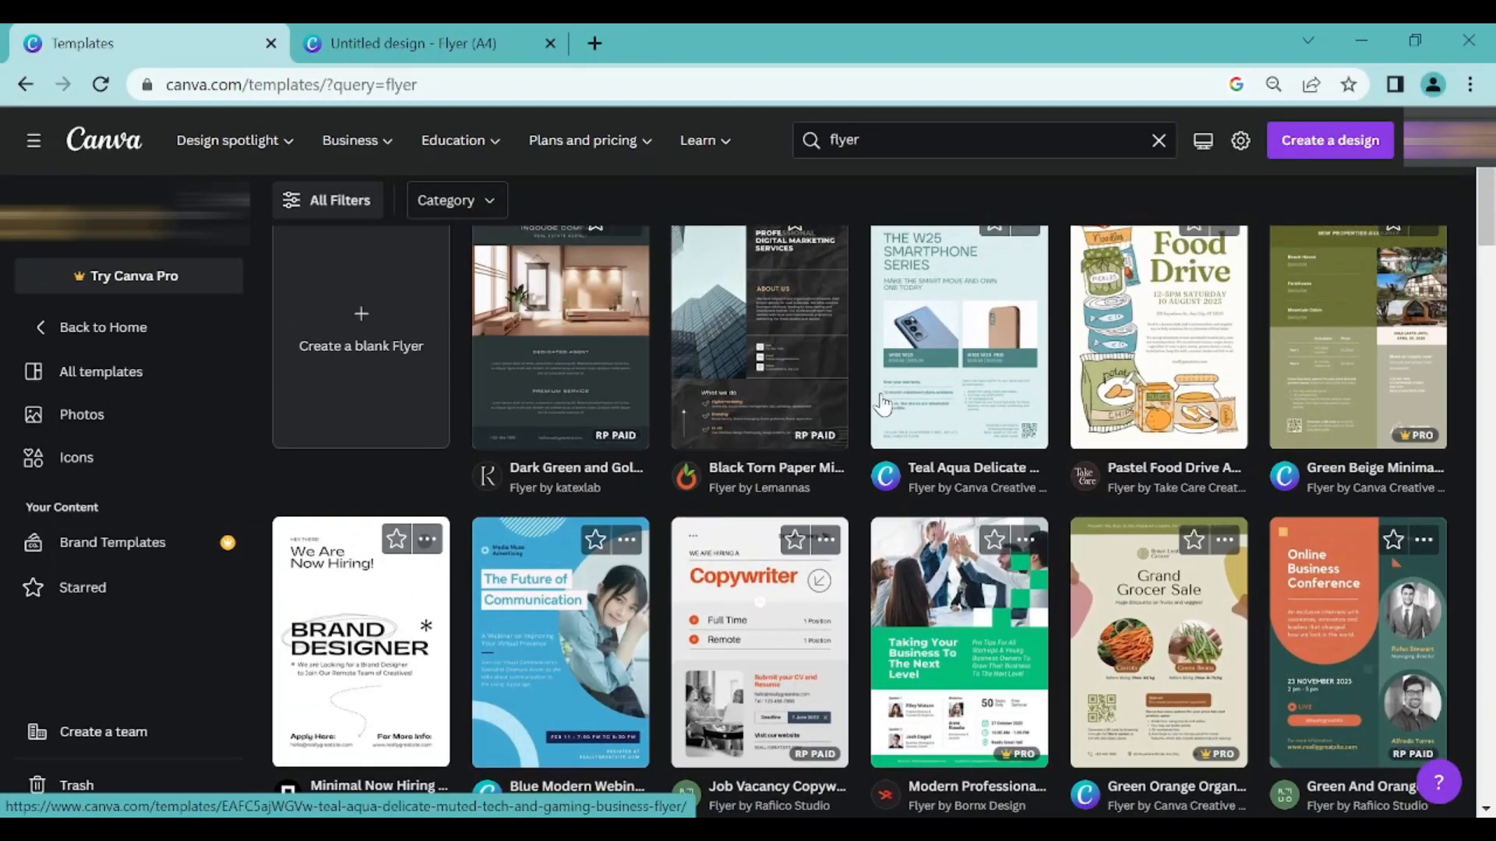
{"action": "scroll", "coordinate": [343, 456], "scroll_direction": "up", "scroll_amount": 2}
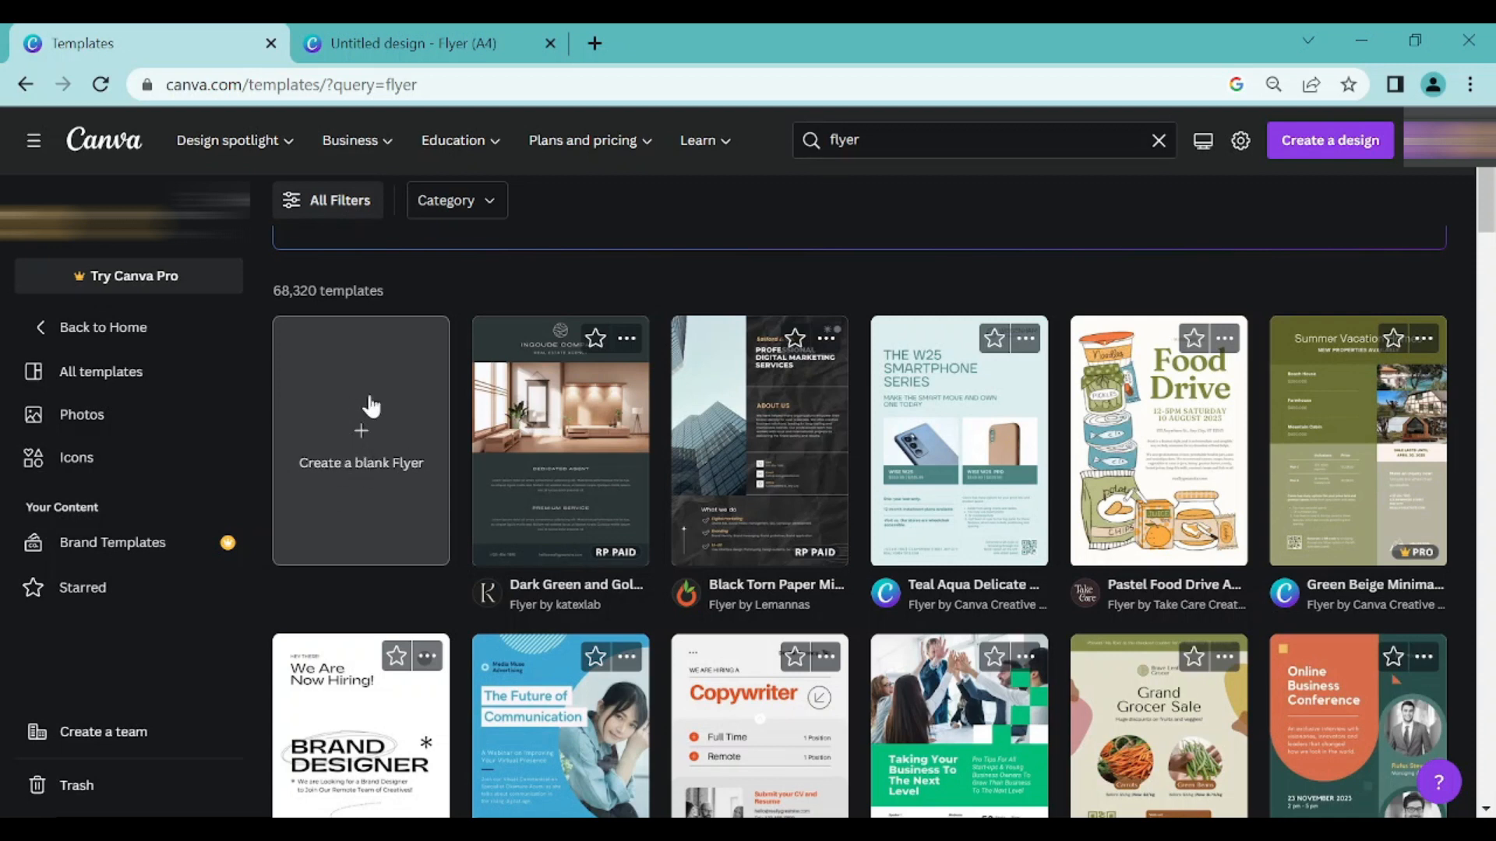
- Return to the home page and create a new blank A4 portrait flyer
{"action": "left_click", "coordinate": [26, 84]}
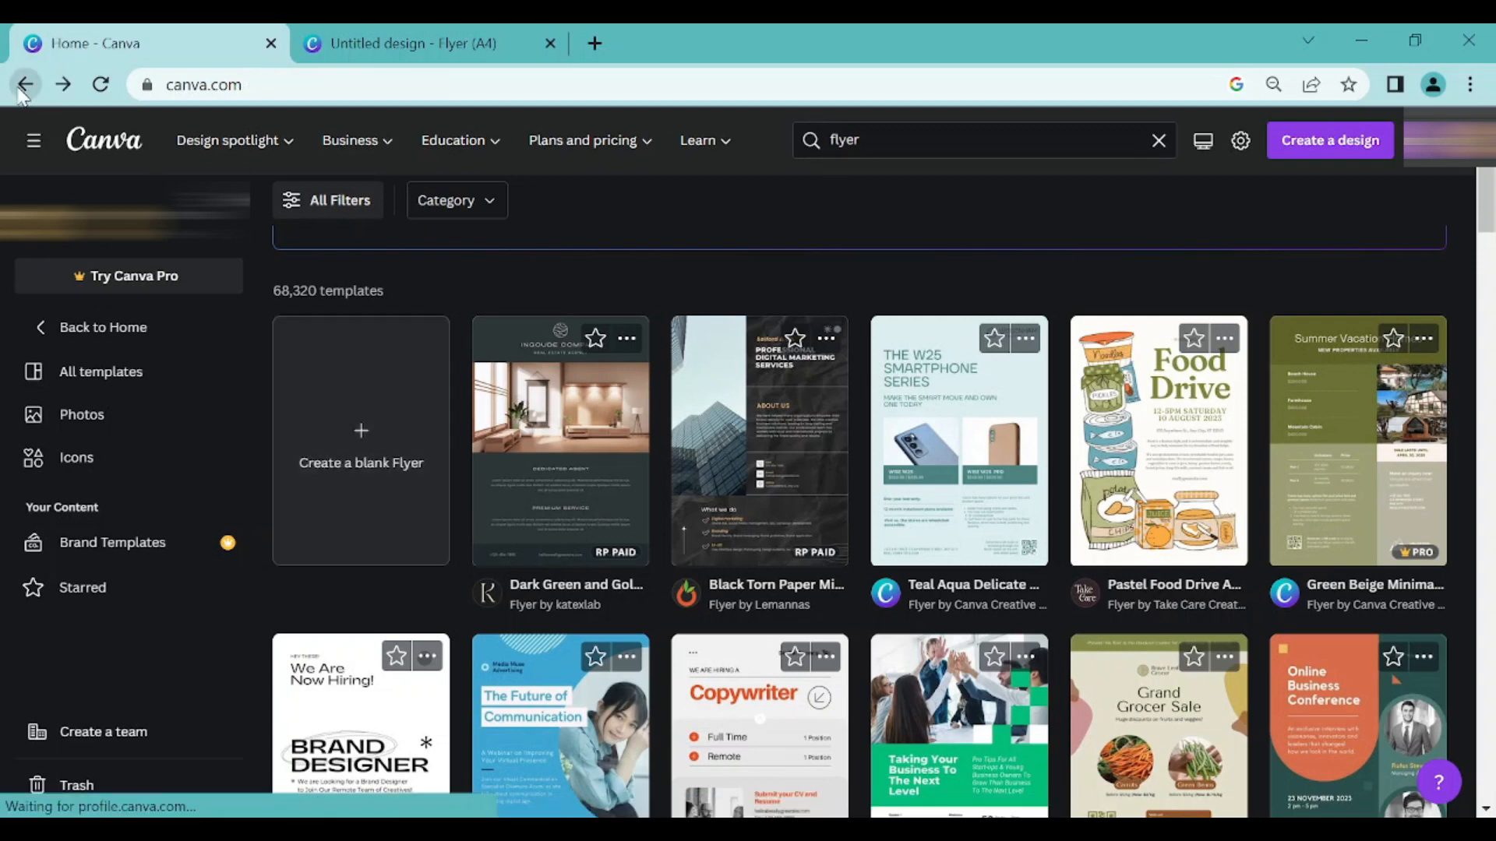
{"action": "scroll", "coordinate": [591, 588], "scroll_direction": "down", "scroll_amount": 3}
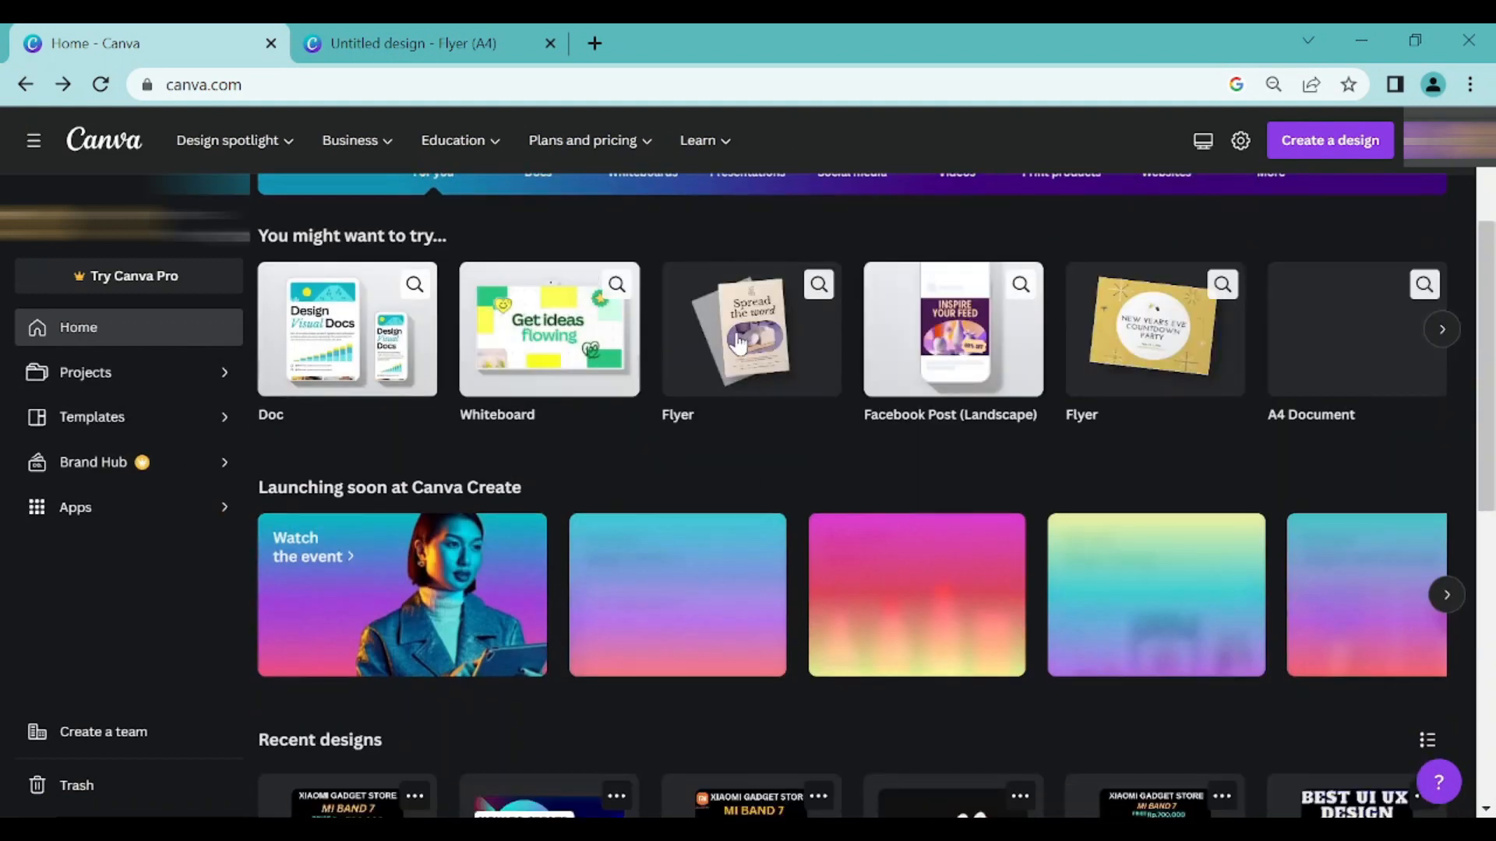
{"action": "left_click", "coordinate": [745, 337]}
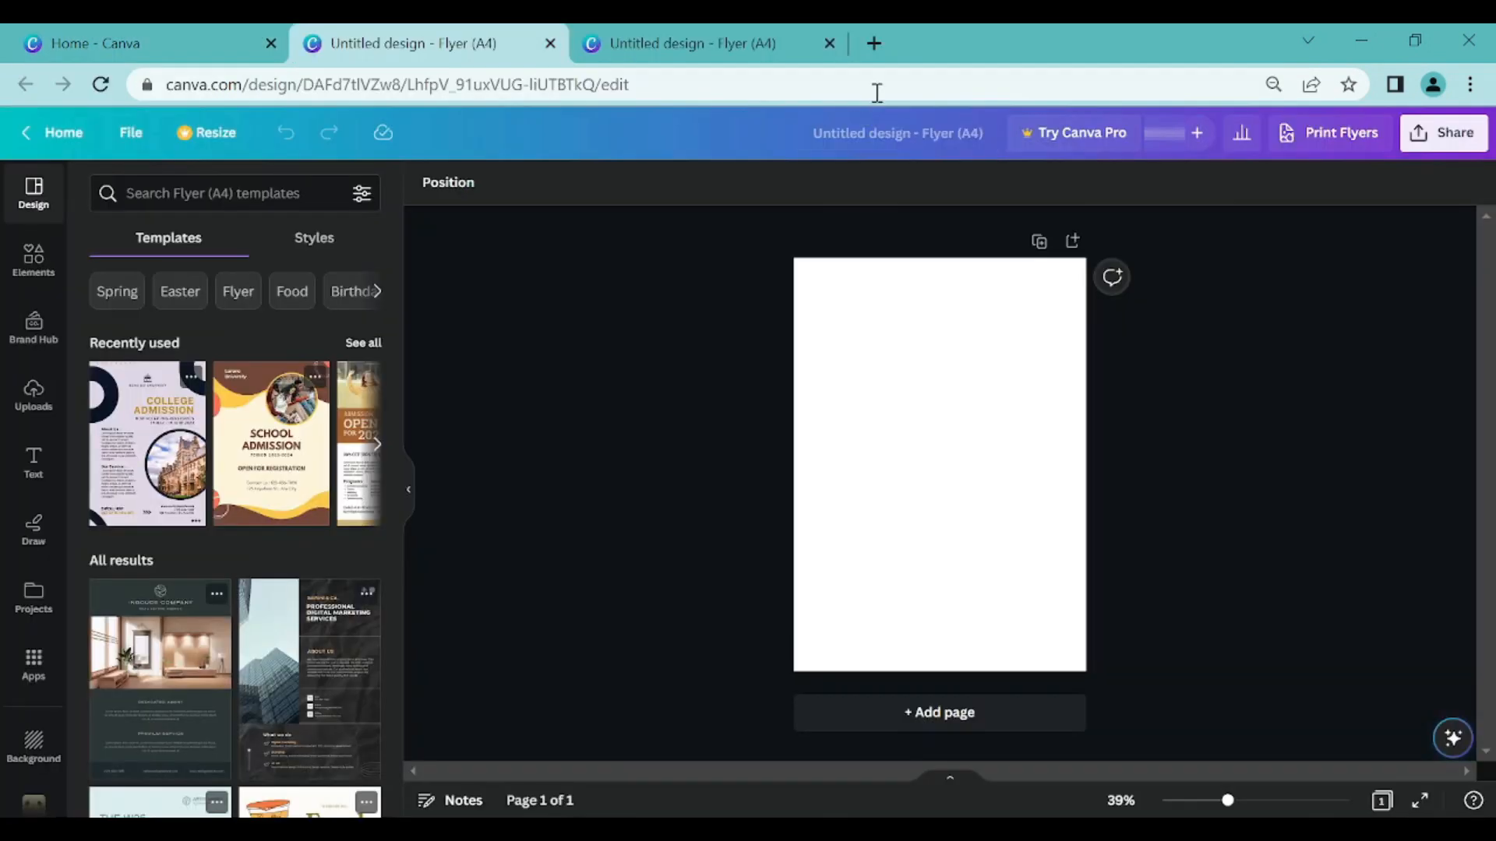
- Rename the design as Flyer tutorial
{"action": "left_click", "coordinate": [863, 127]}
{"action": "key", "text": "BackSpace"}
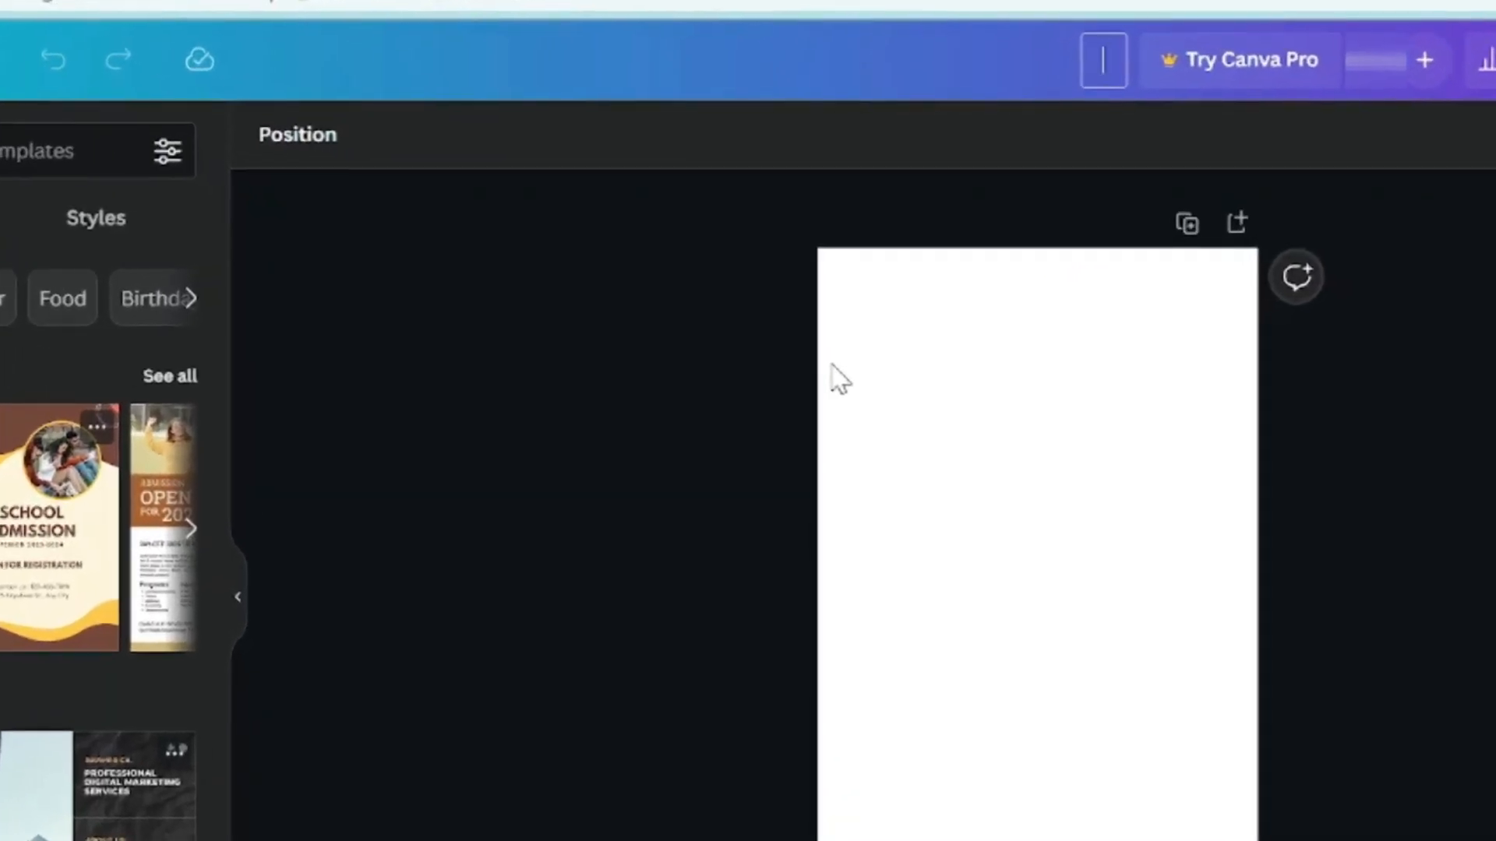
{"action": "type", "text": "Flyer tu"}
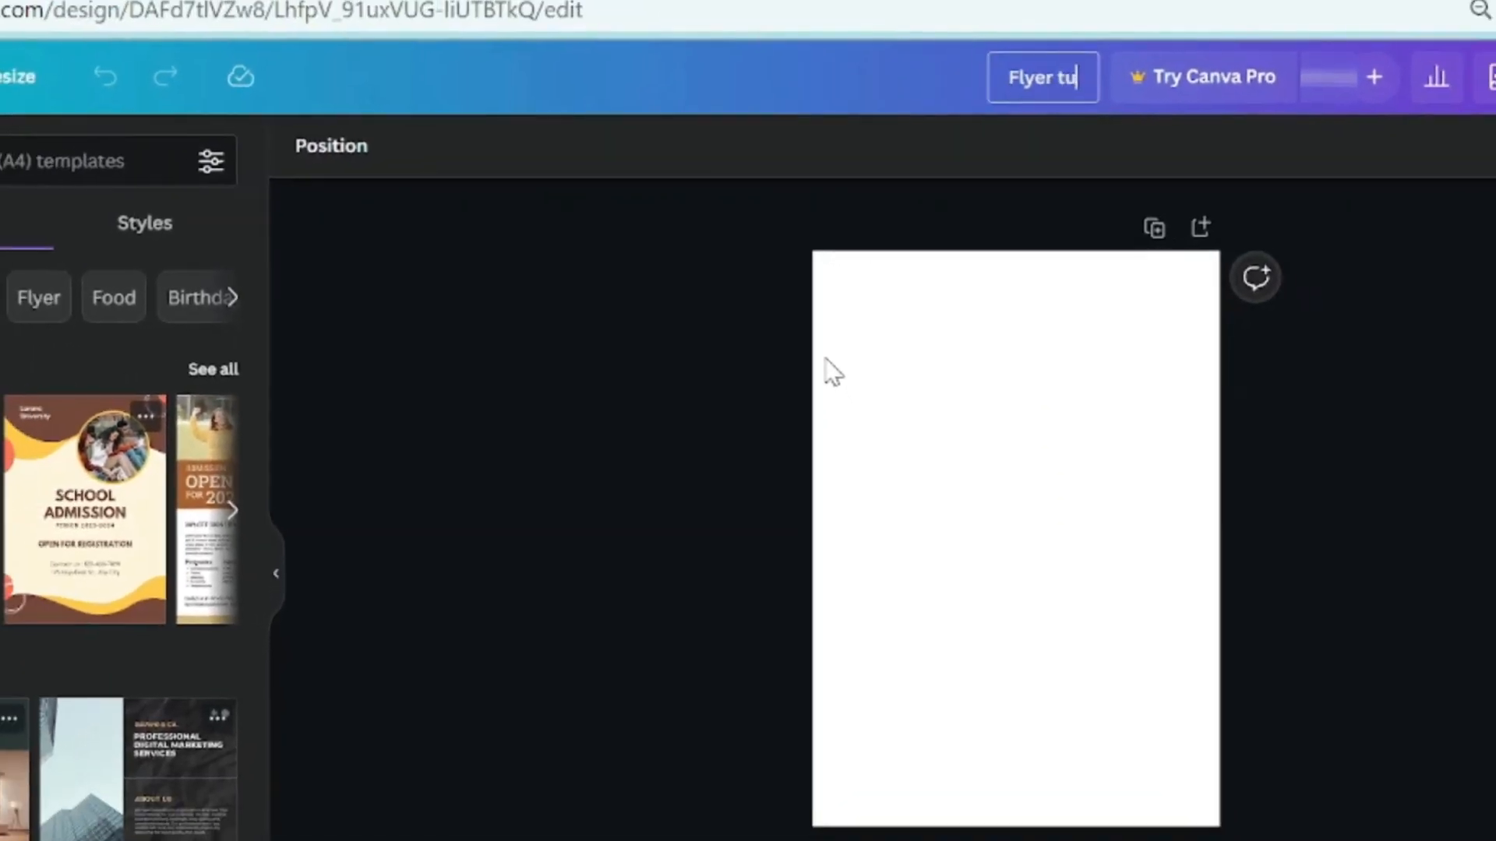
{"action": "type", "text": "torial"}
{"action": "key", "text": "Return"}
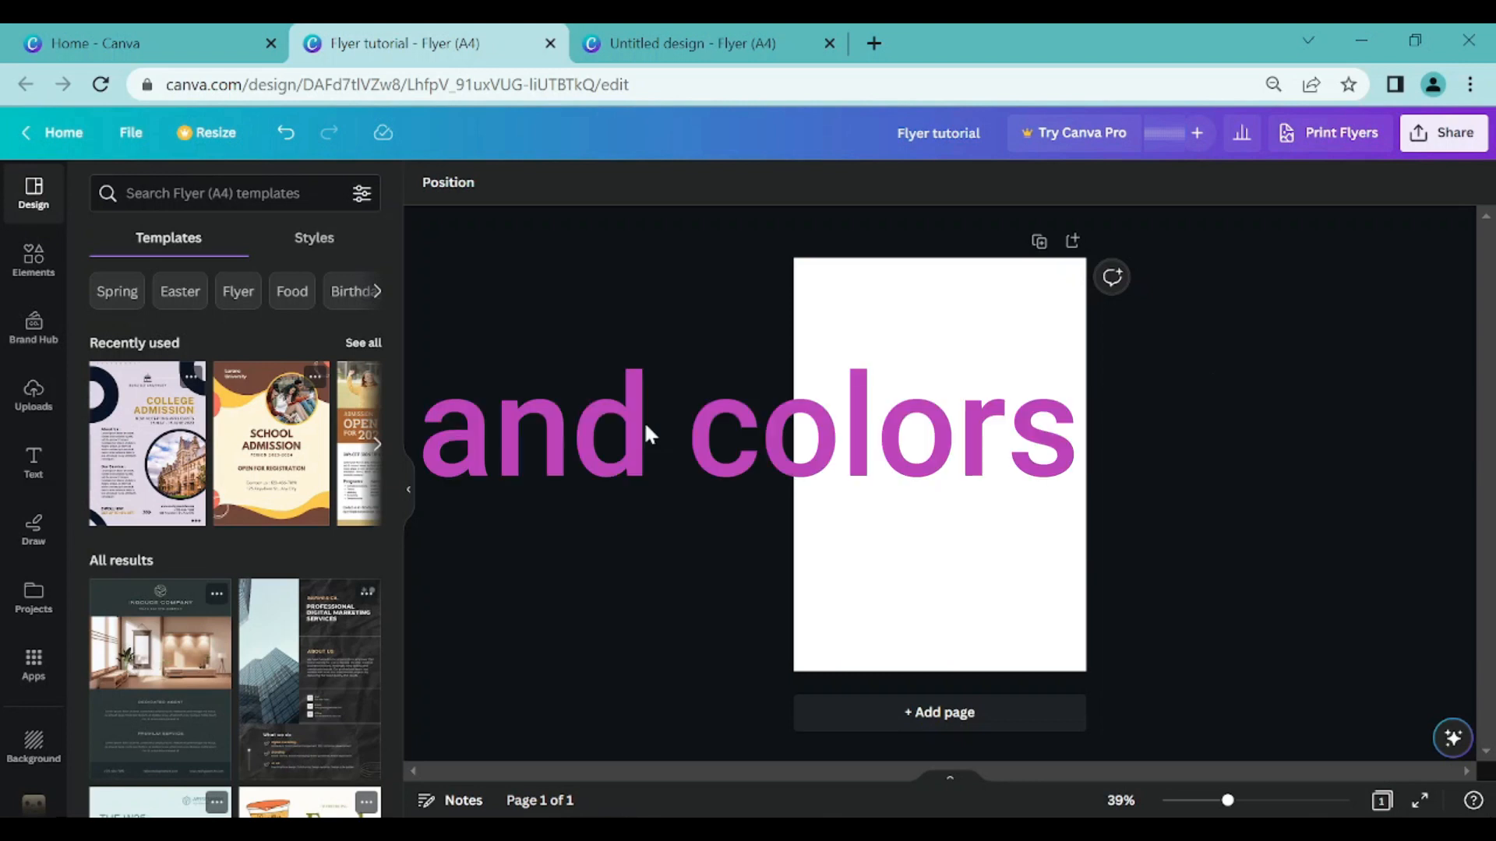
- Fill the blank flyer page's background with the last orange of the default solid colors
{"action": "left_click_drag", "start_coordinate": [1228, 801], "coordinate": [1239, 801]}
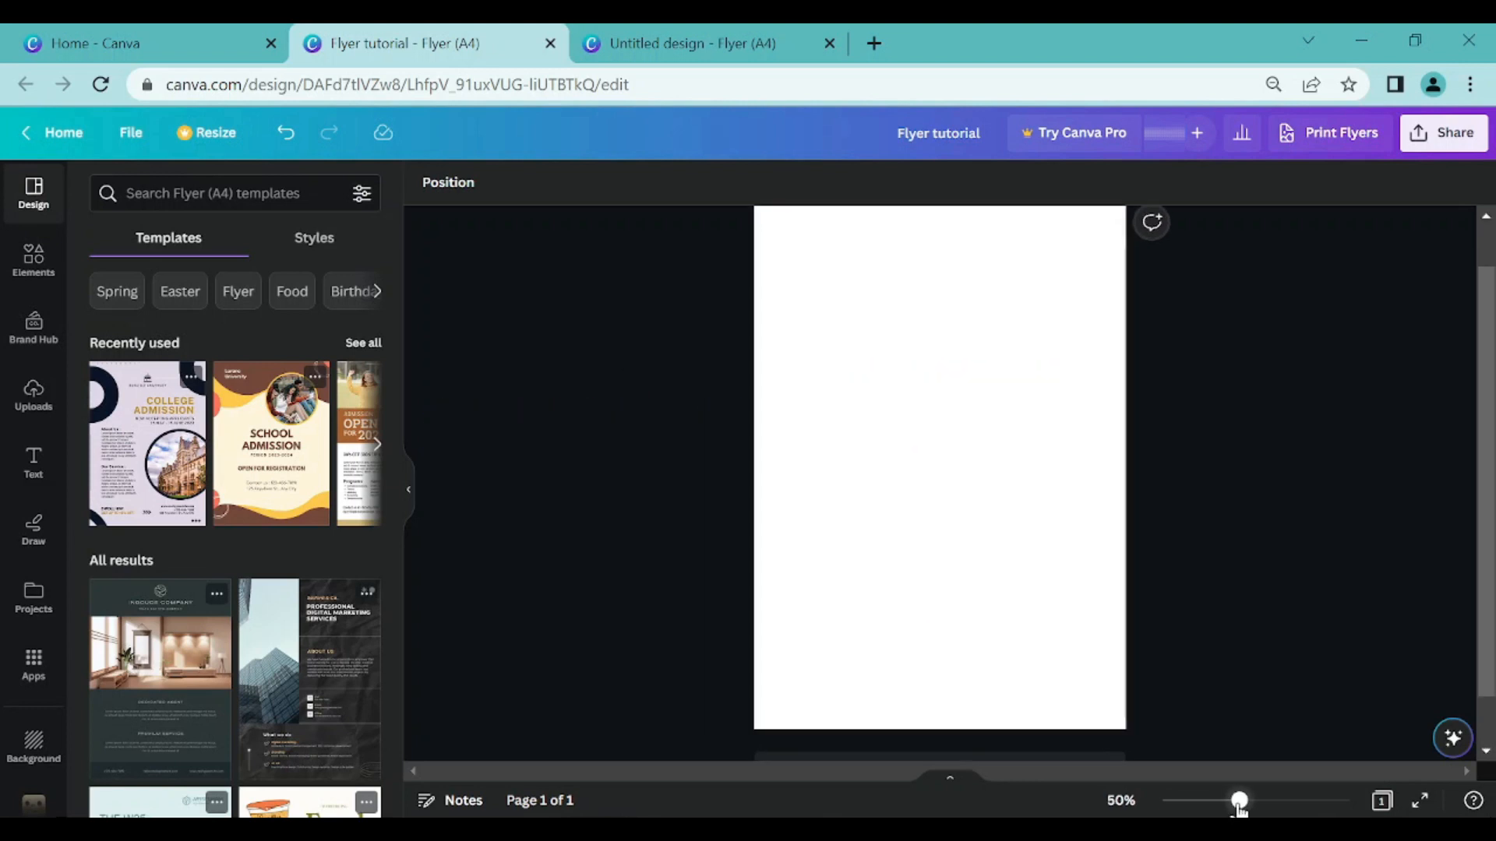
{"action": "scroll", "coordinate": [919, 517], "scroll_direction": "down", "scroll_amount": 1}
{"action": "scroll", "coordinate": [919, 515], "scroll_direction": "up", "scroll_amount": 2}
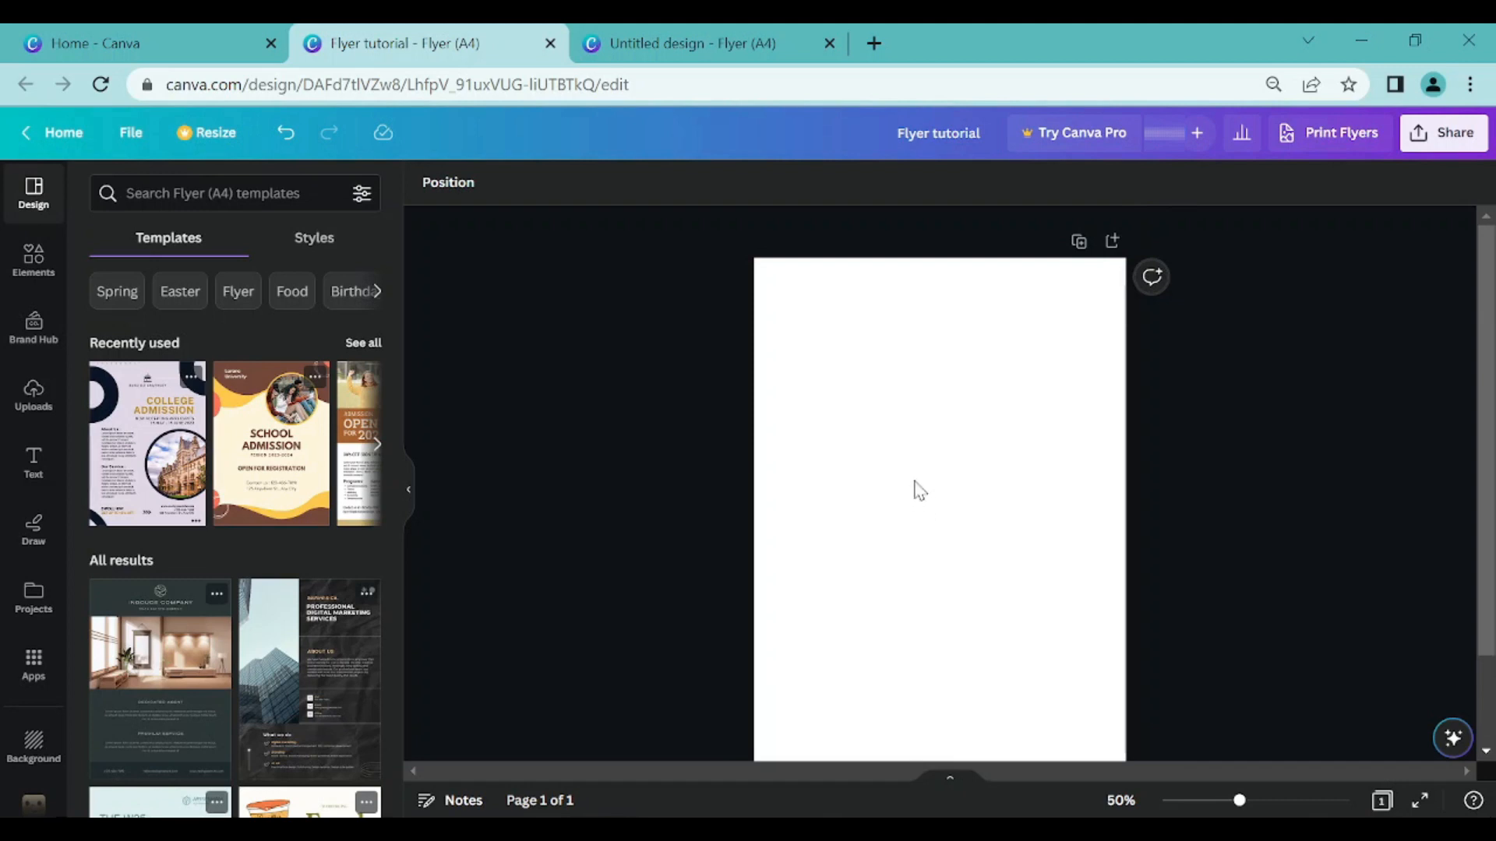
{"action": "scroll", "coordinate": [920, 468], "scroll_direction": "down", "scroll_amount": 1}
{"action": "left_click", "coordinate": [917, 269]}
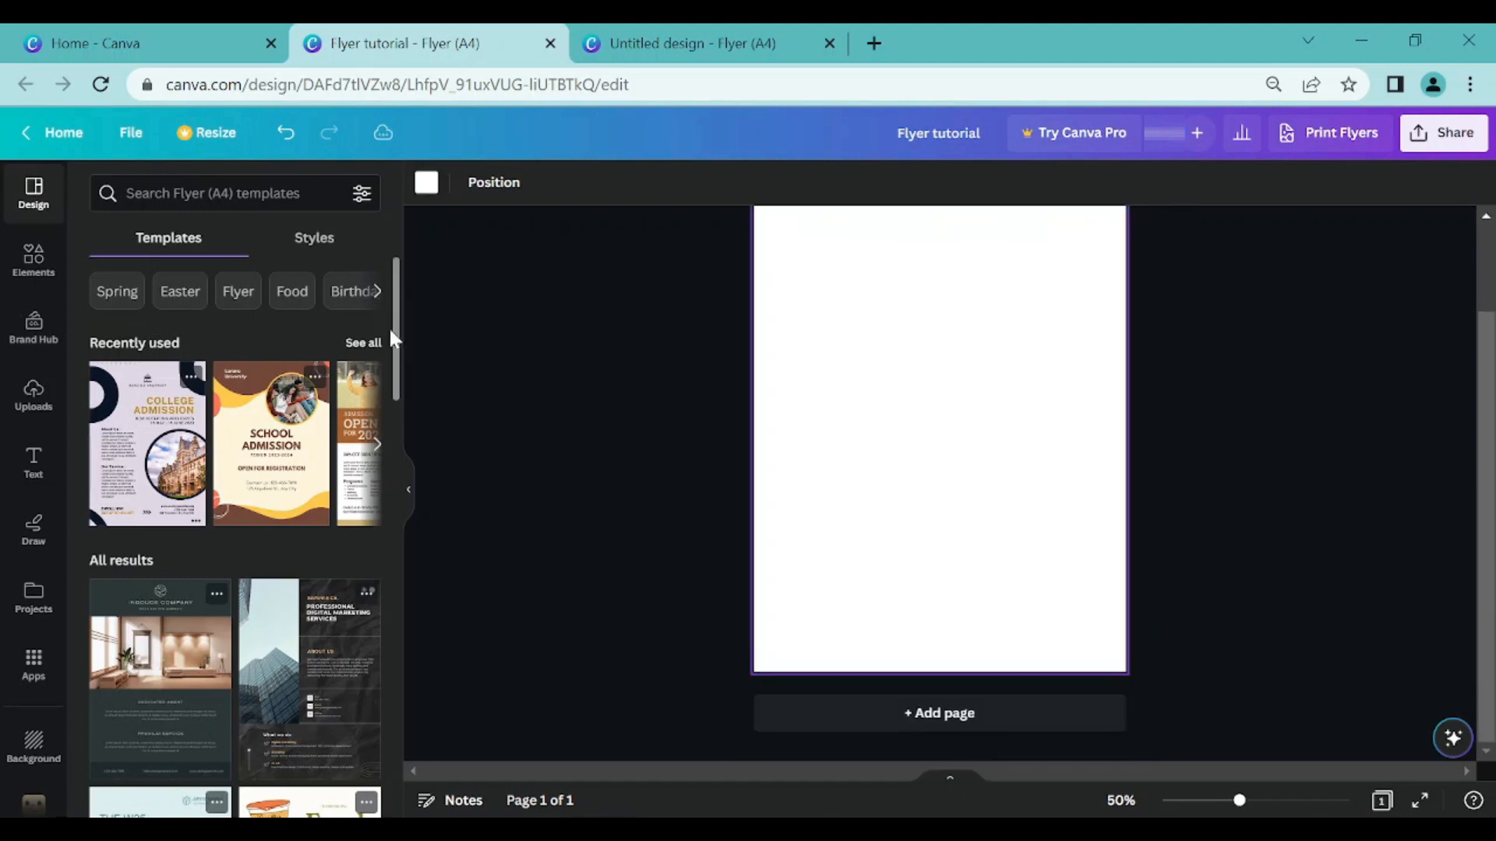
{"action": "scroll", "coordinate": [545, 325], "scroll_direction": "up", "scroll_amount": 1}
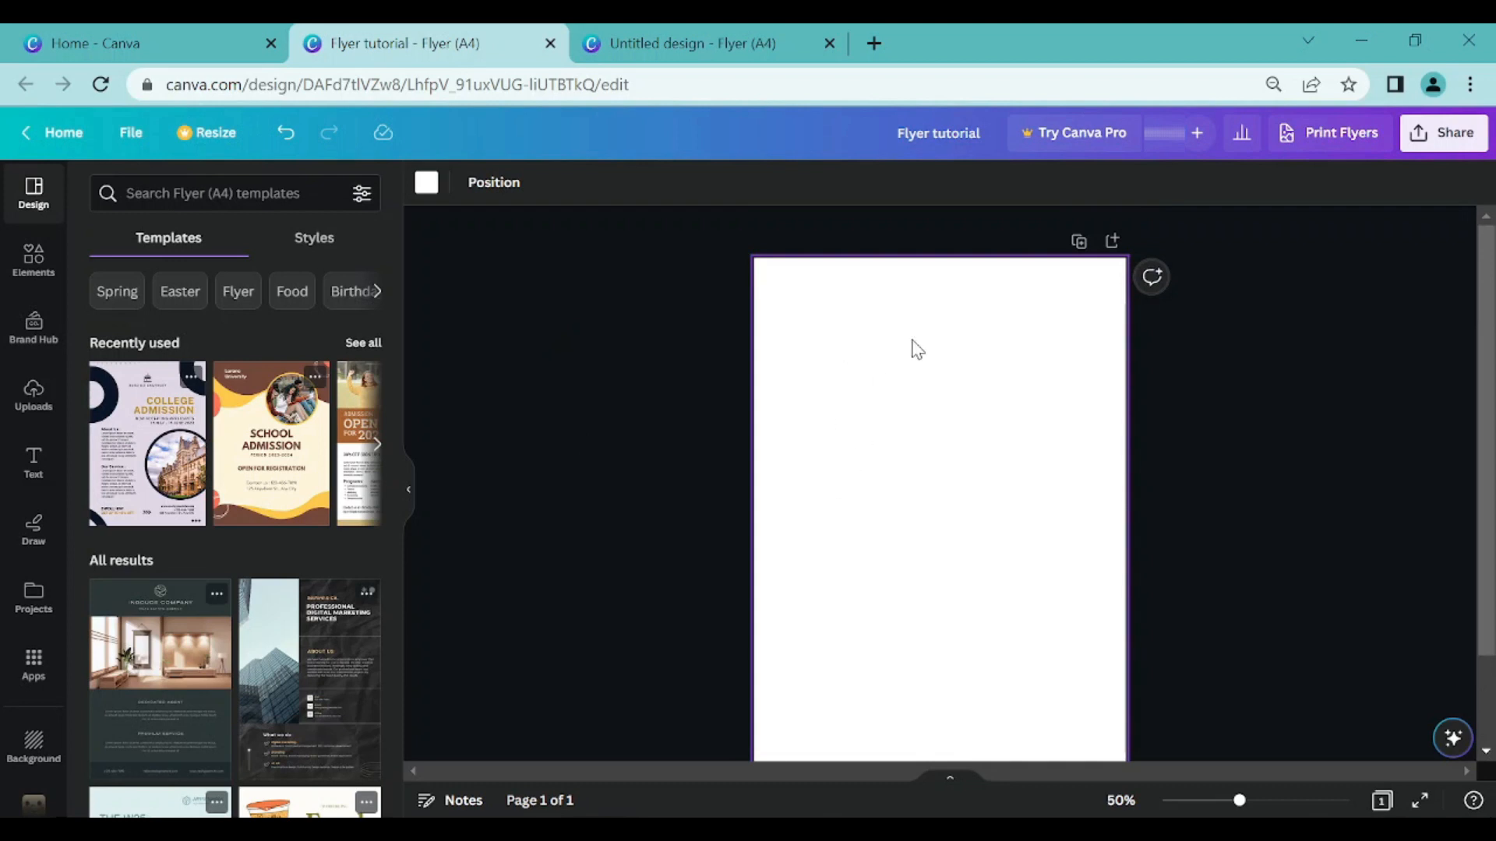
{"action": "scroll", "coordinate": [892, 380], "scroll_direction": "down", "scroll_amount": 1}
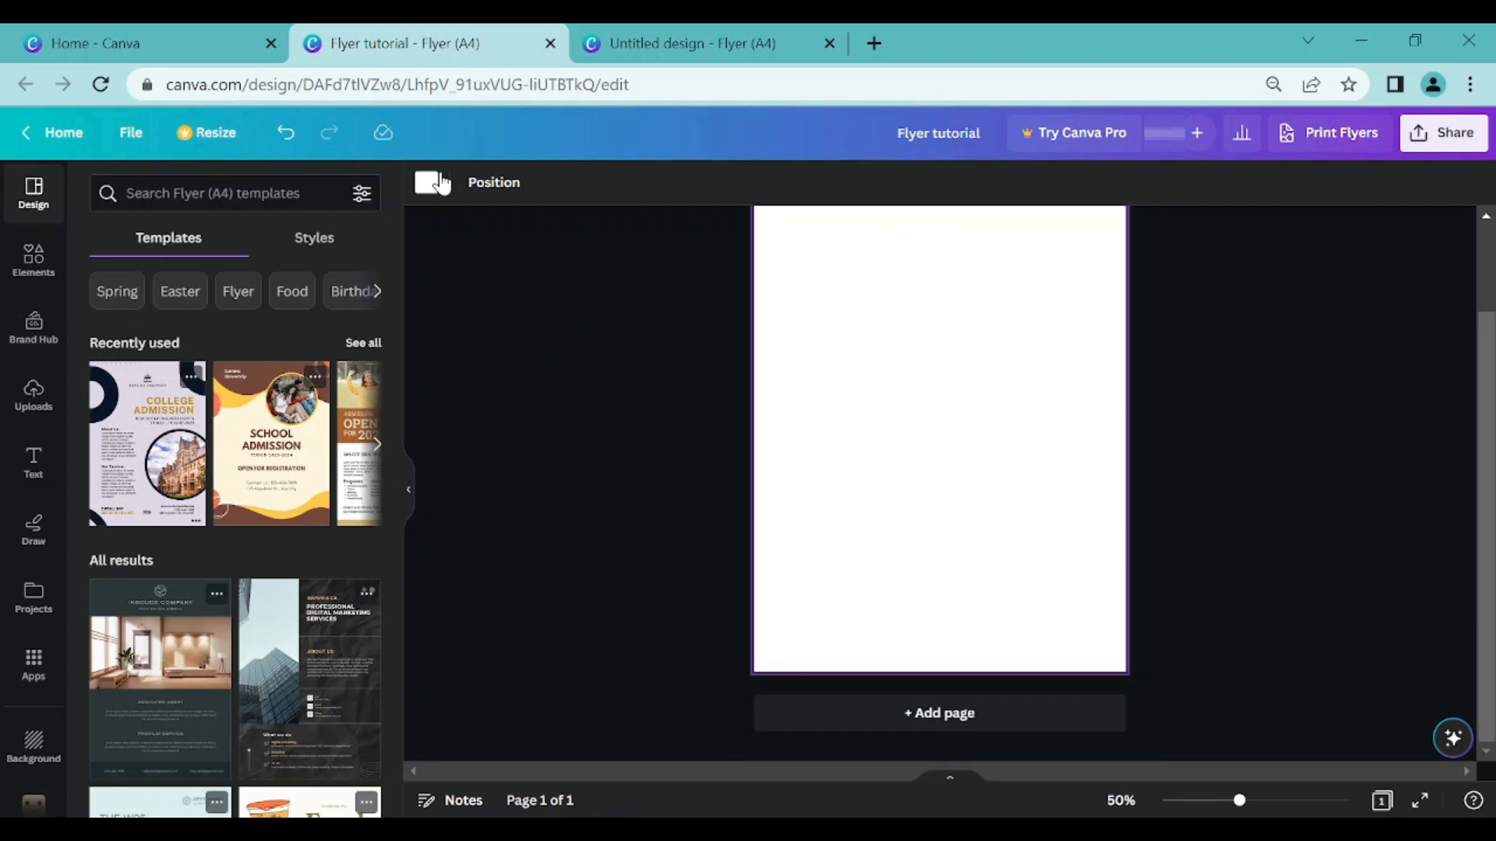
{"action": "left_click", "coordinate": [434, 190]}
{"action": "scroll", "coordinate": [307, 493], "scroll_direction": "down", "scroll_amount": 2}
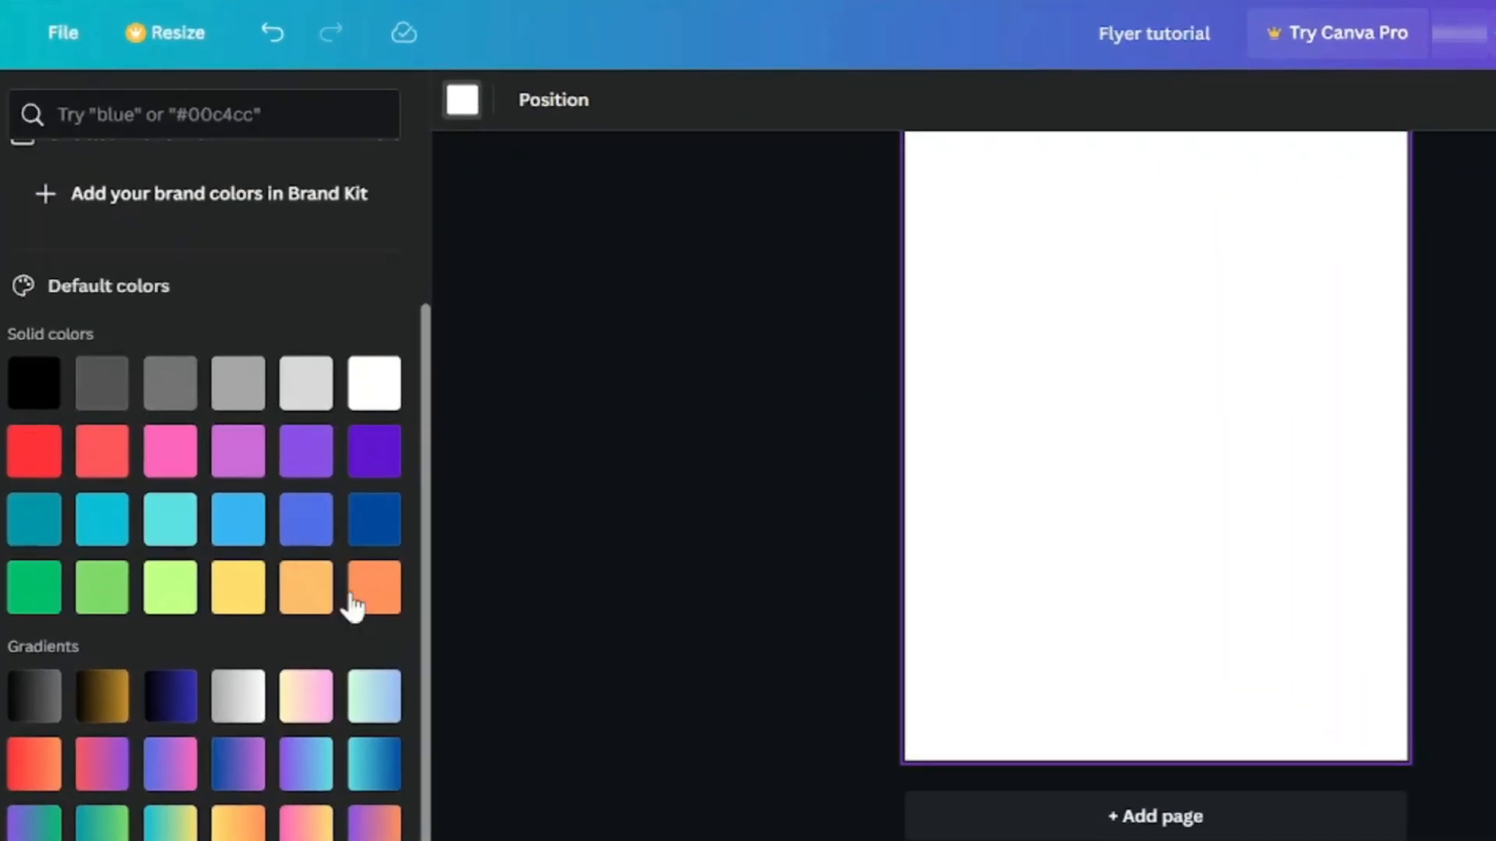
{"action": "left_click", "coordinate": [376, 590]}
{"action": "scroll", "coordinate": [604, 338], "scroll_direction": "up", "scroll_amount": 1}
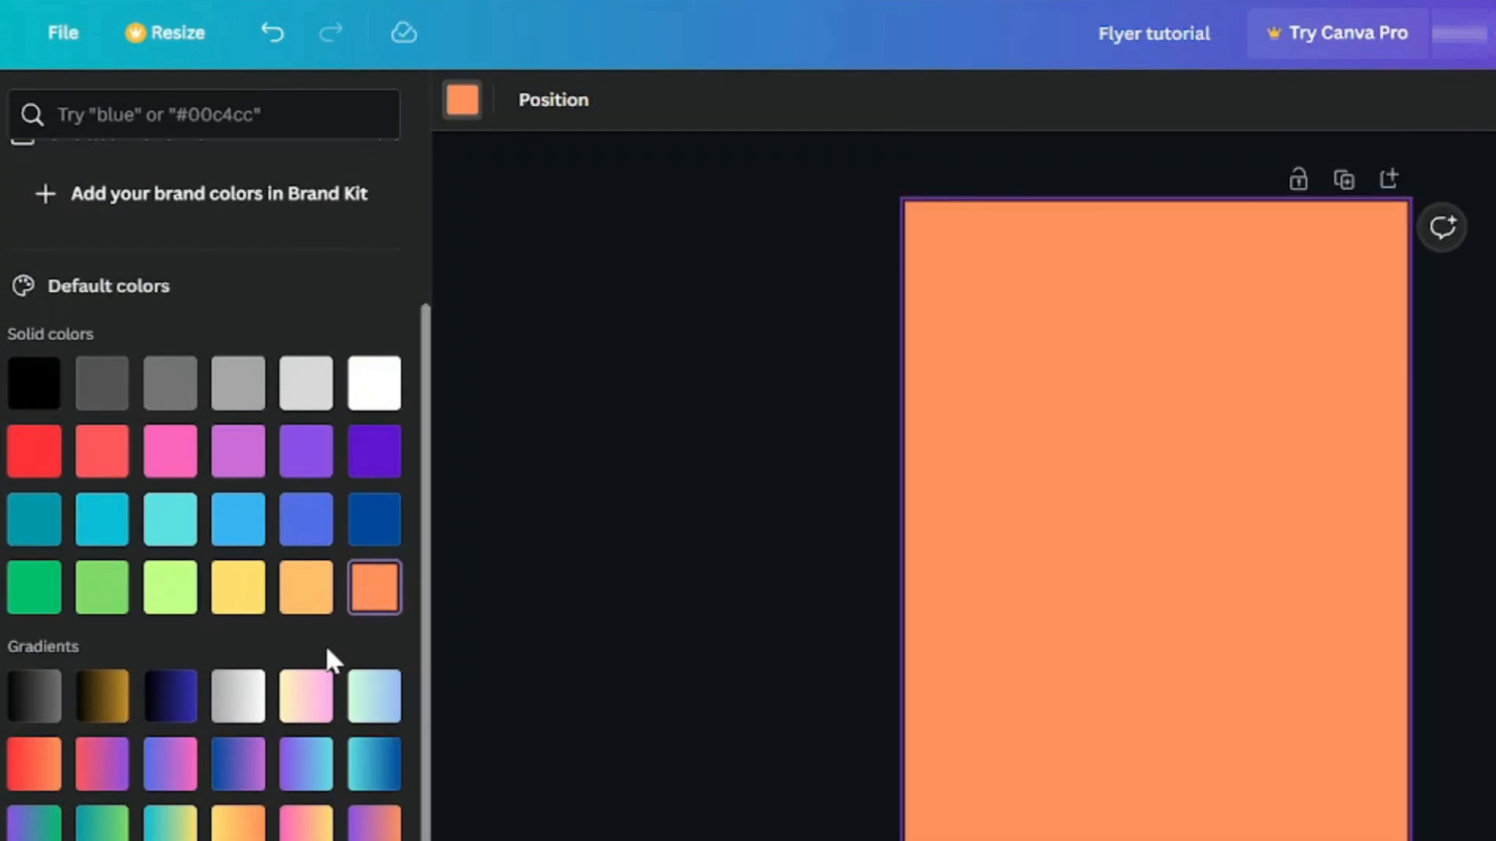
- Try the lighter default orange #FFBD59 as page background and adjust its shade and hue as a custom color
{"action": "left_click", "coordinate": [306, 587]}
{"action": "left_click", "coordinate": [462, 99]}
{"action": "left_click", "coordinate": [462, 100]}
{"action": "left_click", "coordinate": [33, 252]}
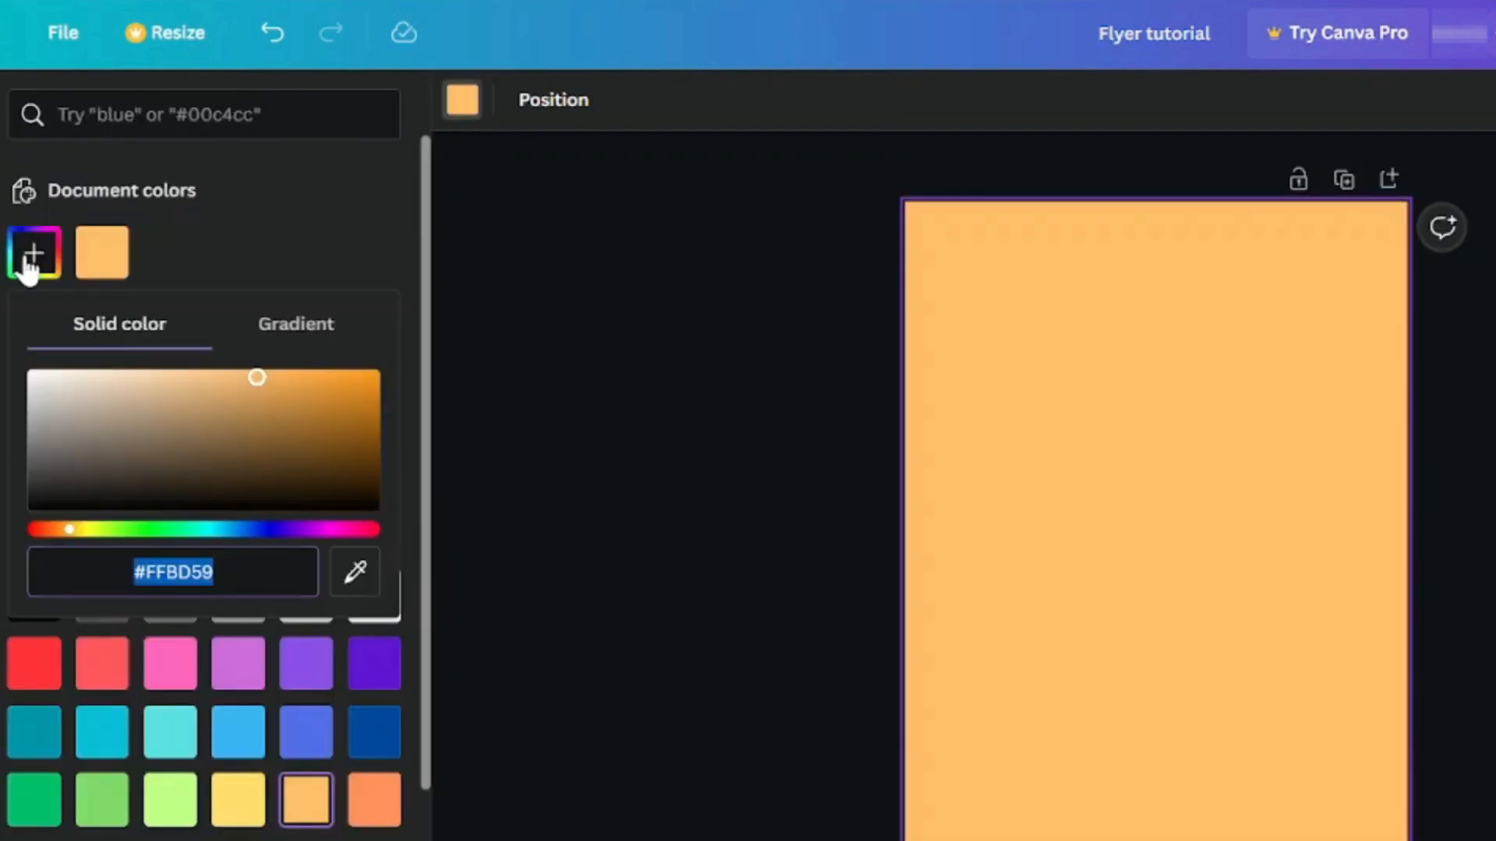
{"action": "left_click", "coordinate": [101, 582]}
{"action": "left_click_drag", "start_coordinate": [260, 375], "coordinate": [300, 387]}
{"action": "left_click_drag", "start_coordinate": [67, 530], "coordinate": [59, 529]}
- Fill the page background with the darker default orange and fine-tune it to a slightly lighter custom shade
{"action": "left_click", "coordinate": [375, 805]}
{"action": "left_click", "coordinate": [31, 253]}
{"action": "mouse_move", "coordinate": [250, 374]}
{"action": "left_mouse_down"}
{"action": "mouse_move", "coordinate": [227, 377]}
{"action": "mouse_move", "coordinate": [253, 370]}
{"action": "left_mouse_up"}
{"action": "left_click", "coordinate": [850, 396]}
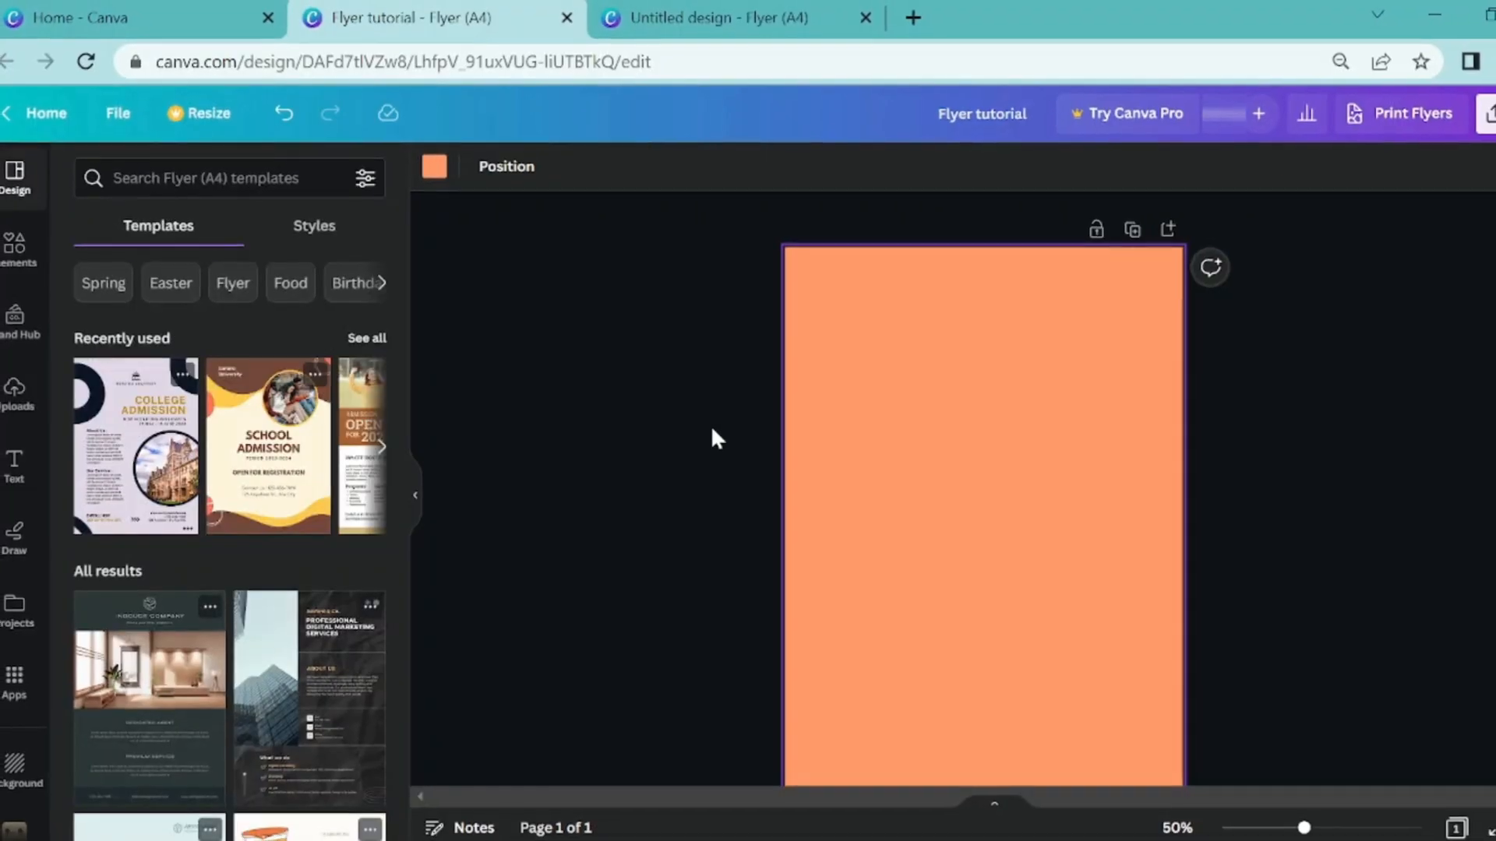
- Add a solid circle from the basic shapes to the flyer page
{"action": "scroll", "coordinate": [853, 441], "scroll_direction": "down", "scroll_amount": 1}
{"action": "scroll", "coordinate": [848, 382], "scroll_direction": "up", "scroll_amount": 1}
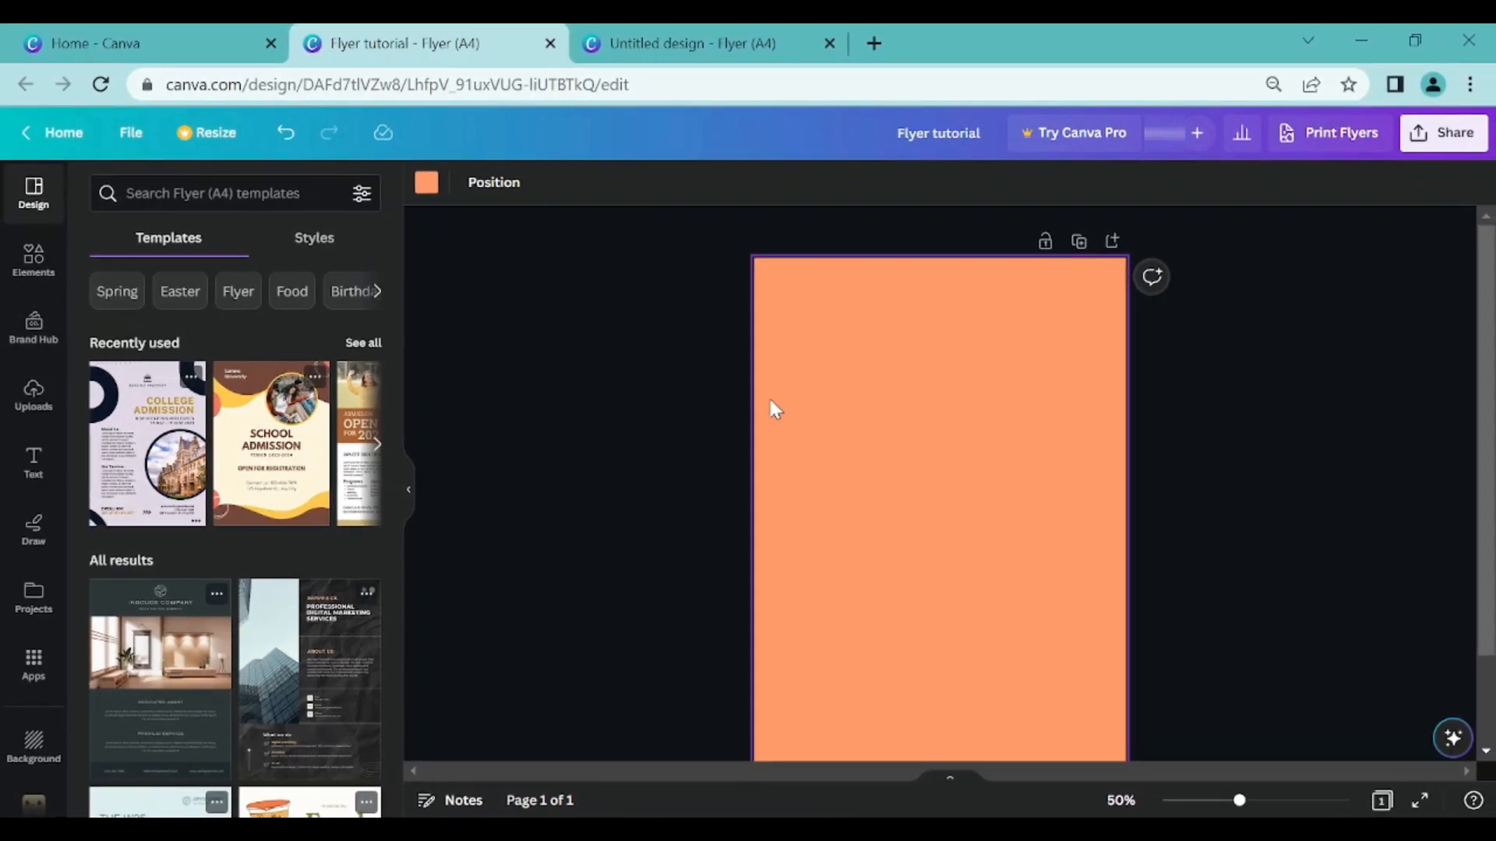
{"action": "left_click", "coordinate": [34, 255]}
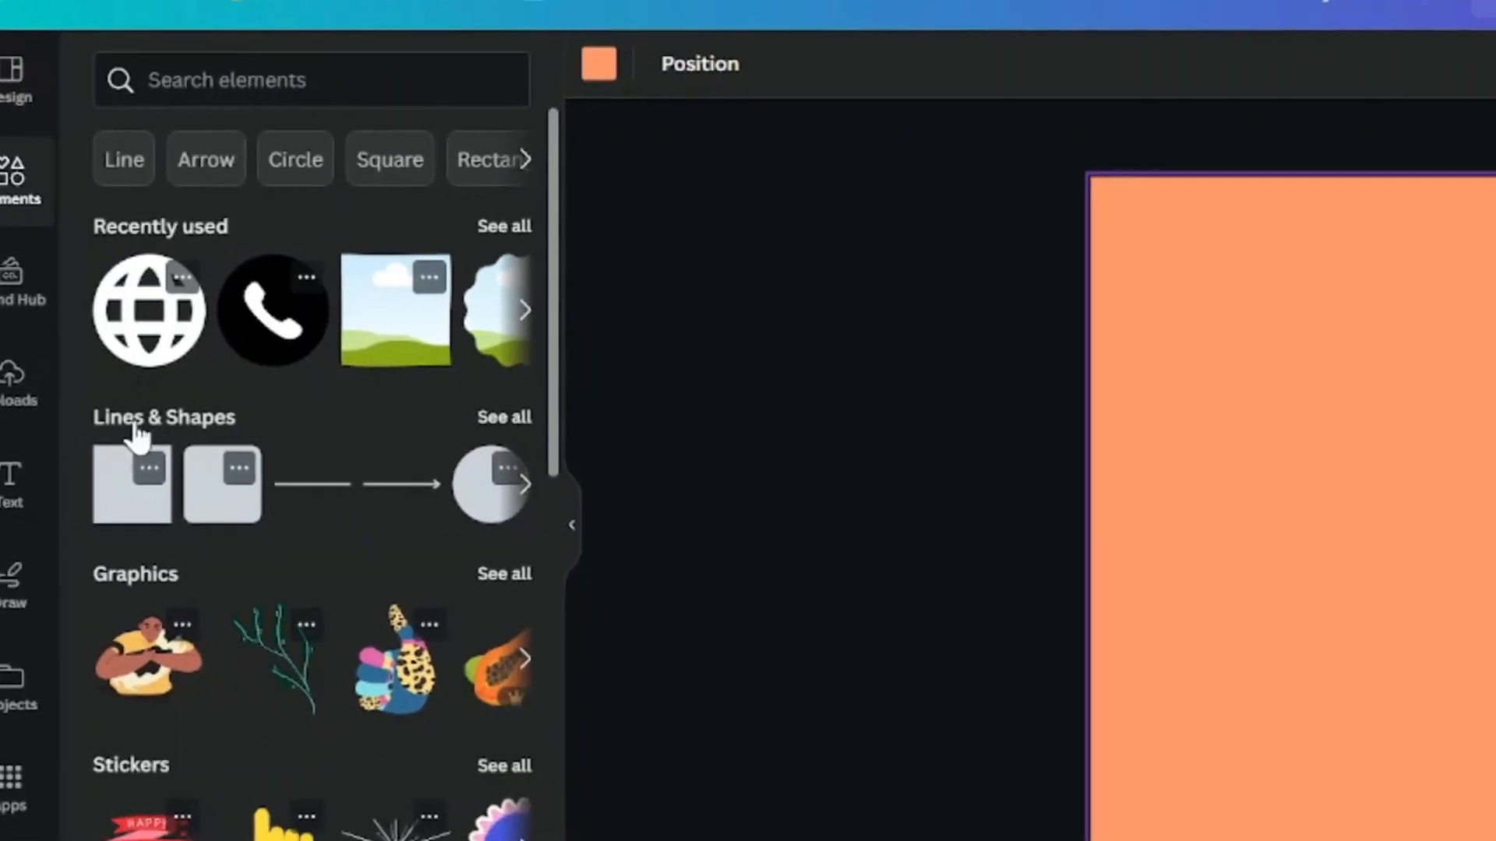
{"action": "left_click", "coordinate": [543, 416]}
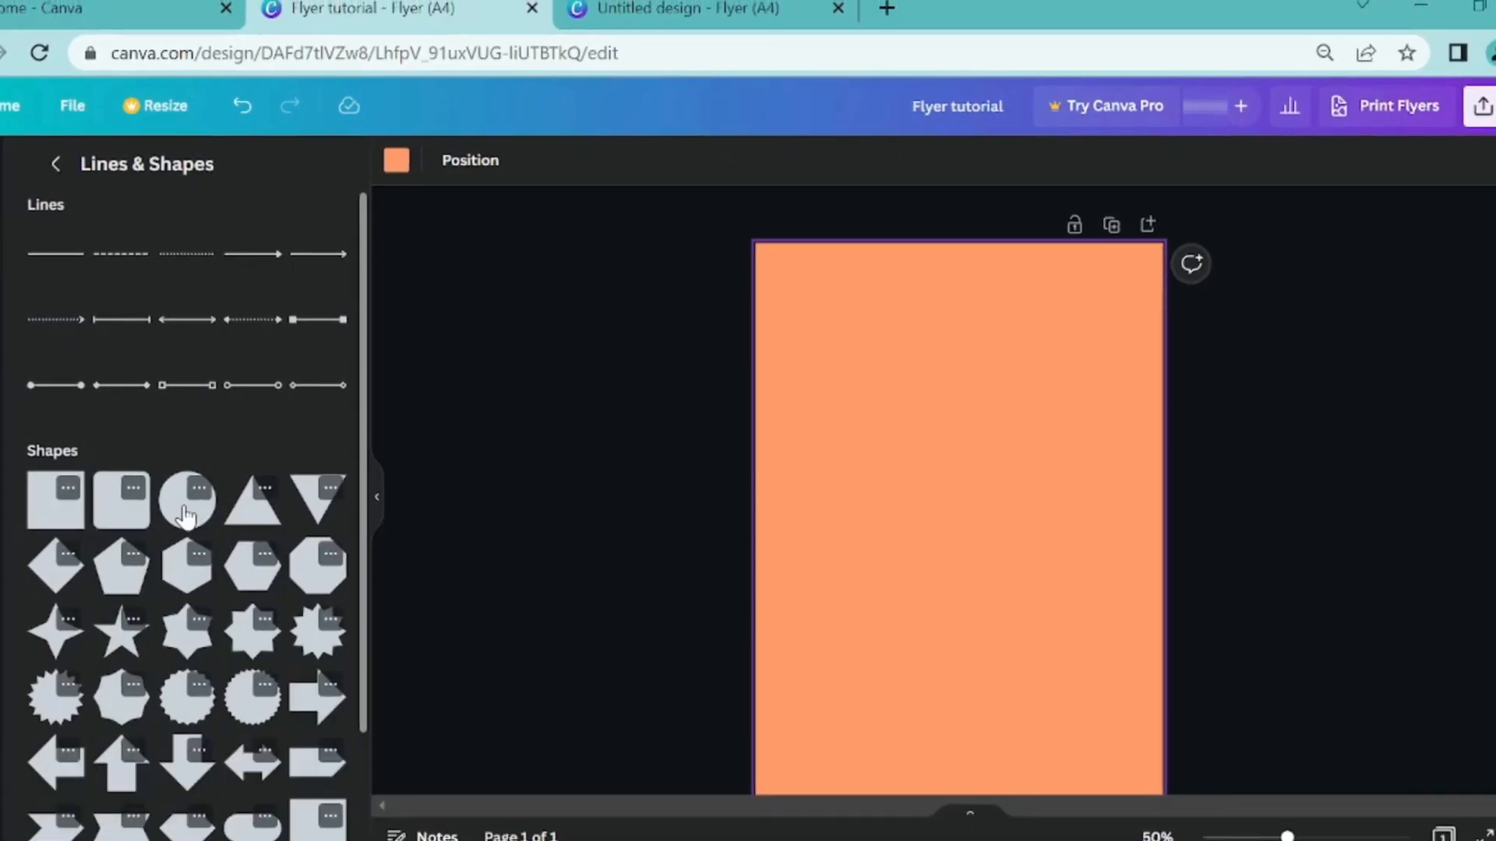
{"action": "left_click", "coordinate": [185, 514]}
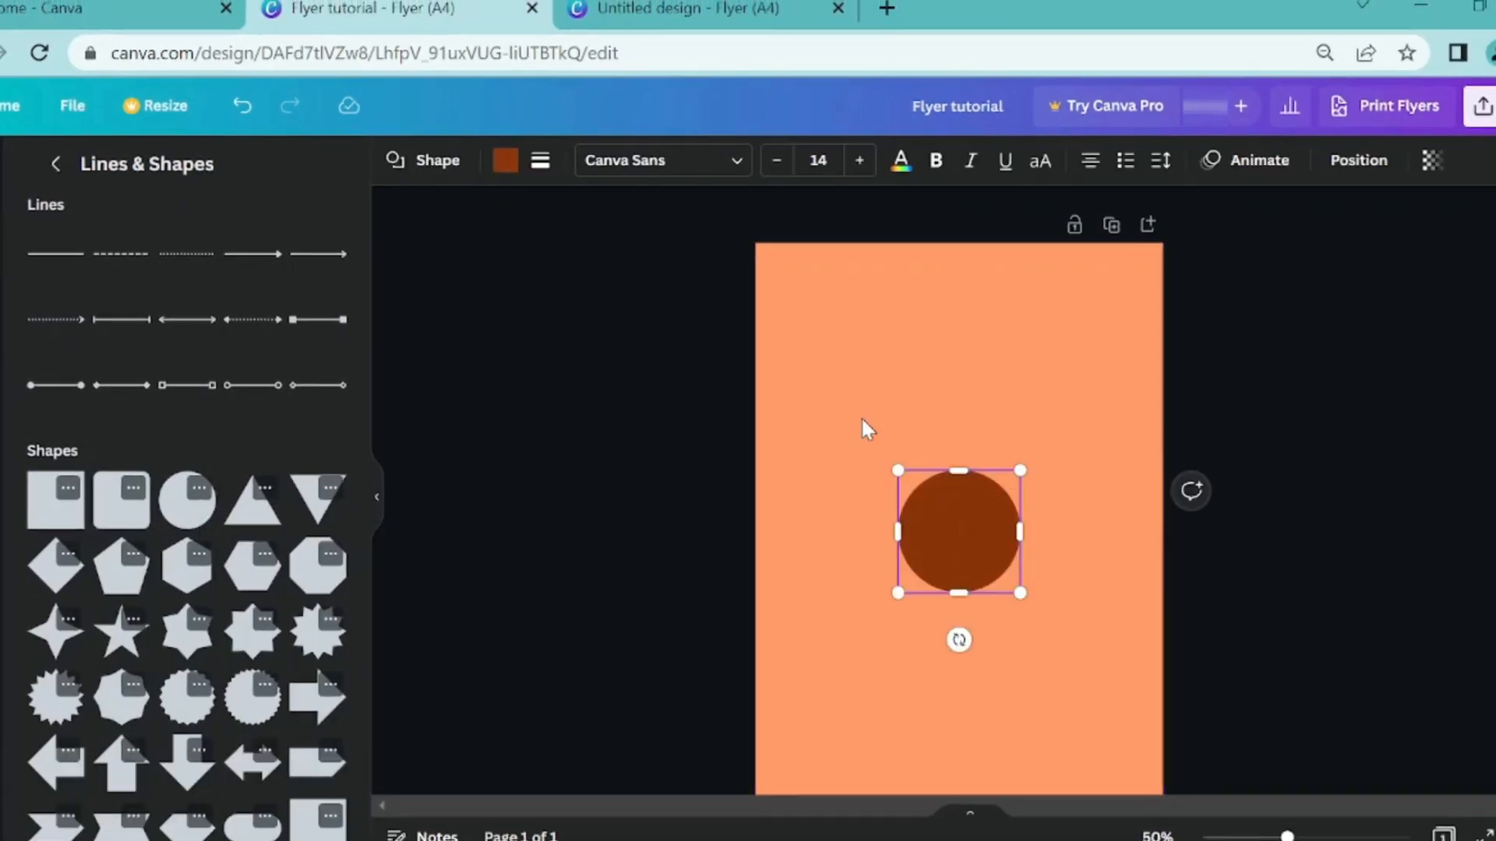
{"action": "left_click", "coordinate": [53, 170]}
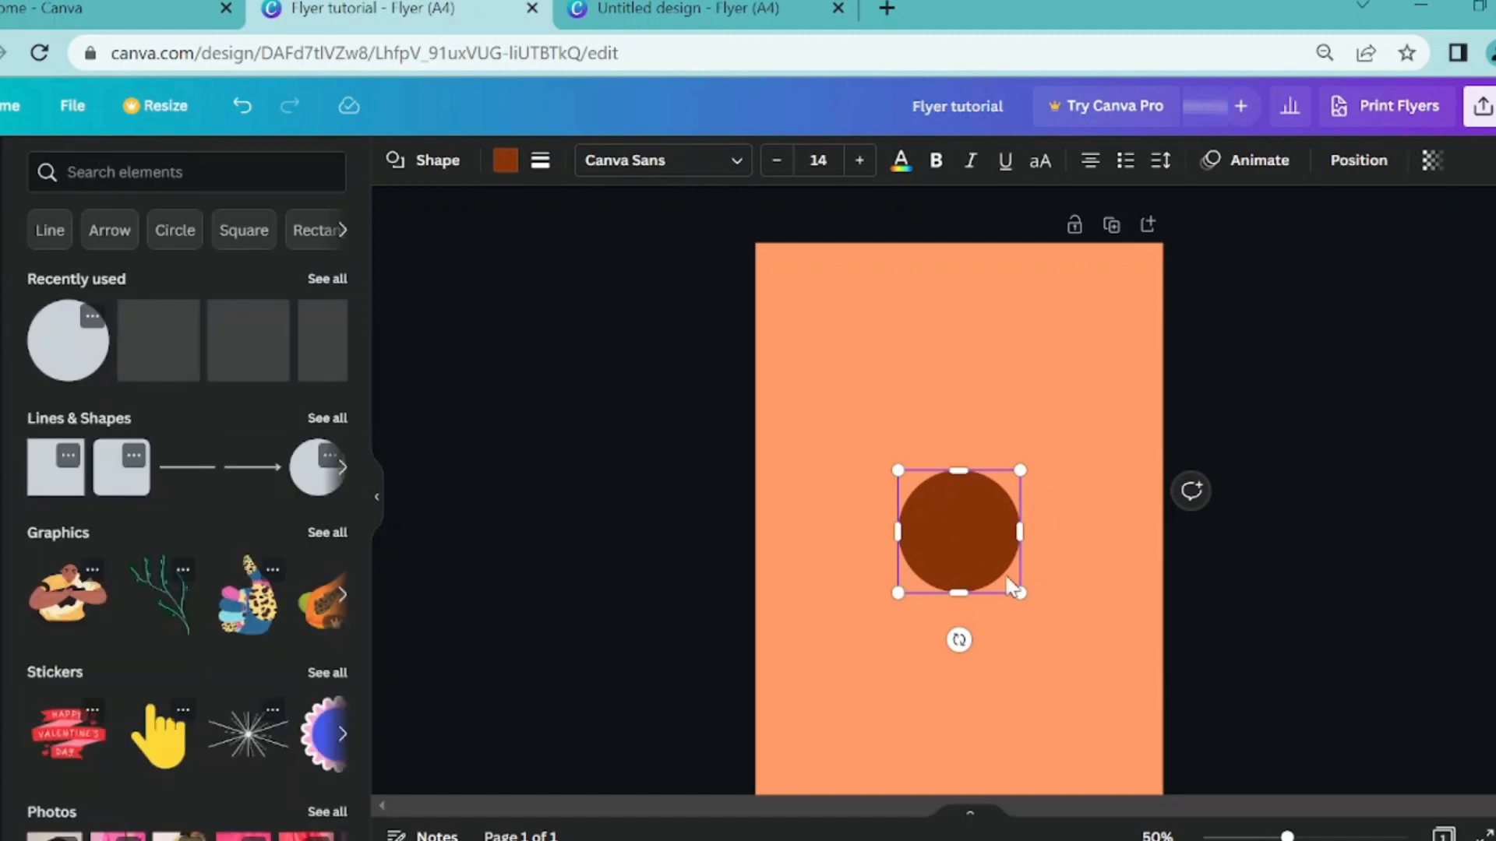
- Set the circle's fill color to black
{"action": "left_click", "coordinate": [505, 161]}
{"action": "left_click", "coordinate": [42, 570]}
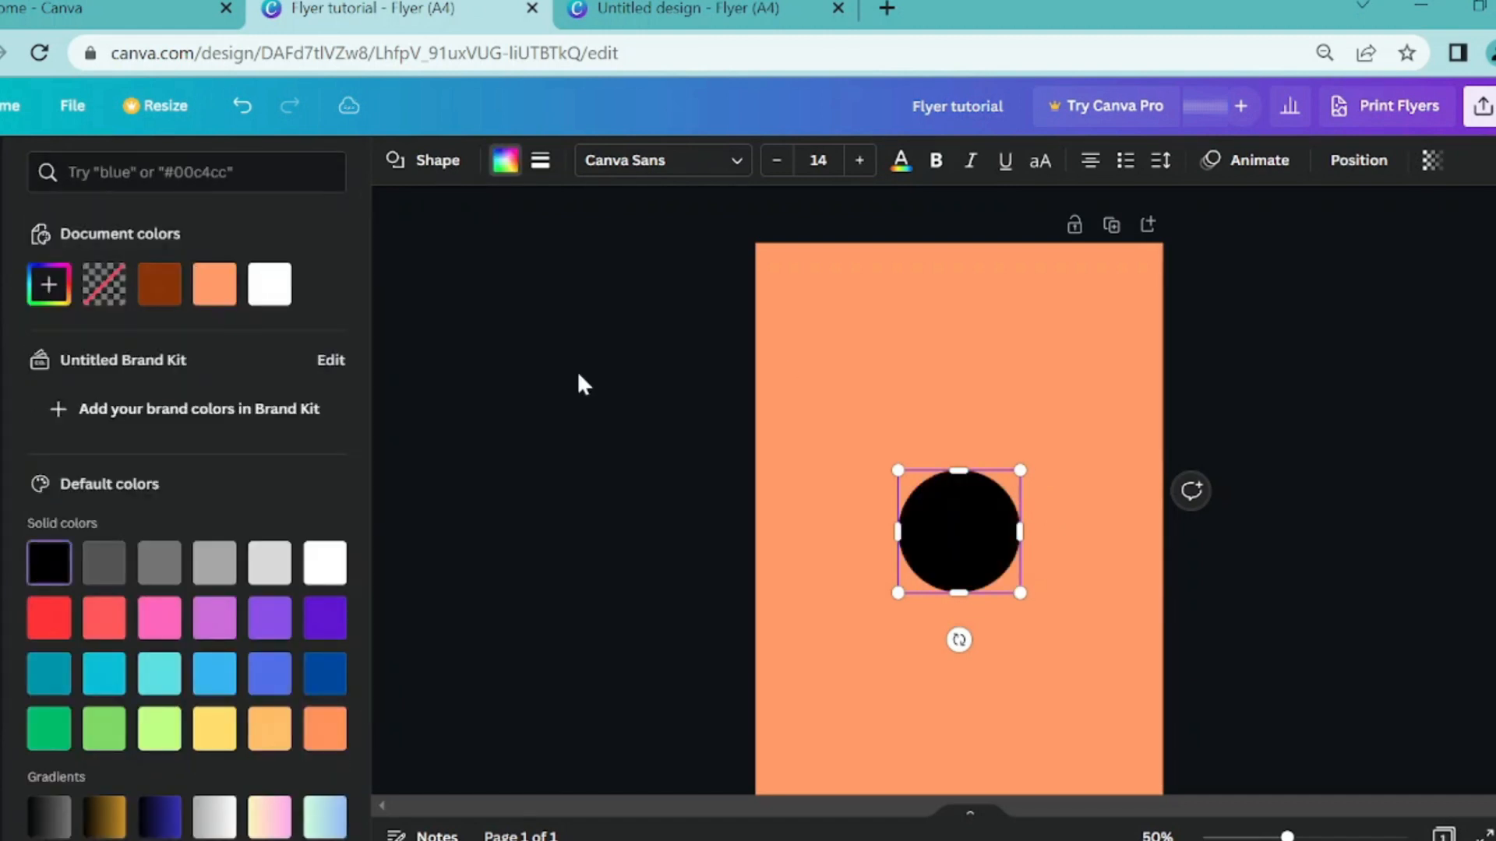
{"action": "left_click", "coordinate": [581, 380]}
- Enlarge the black circle beyond the page's sides and position it centered so its lower arc curves across the lower part of the flyer
{"action": "left_click", "coordinate": [1024, 605]}
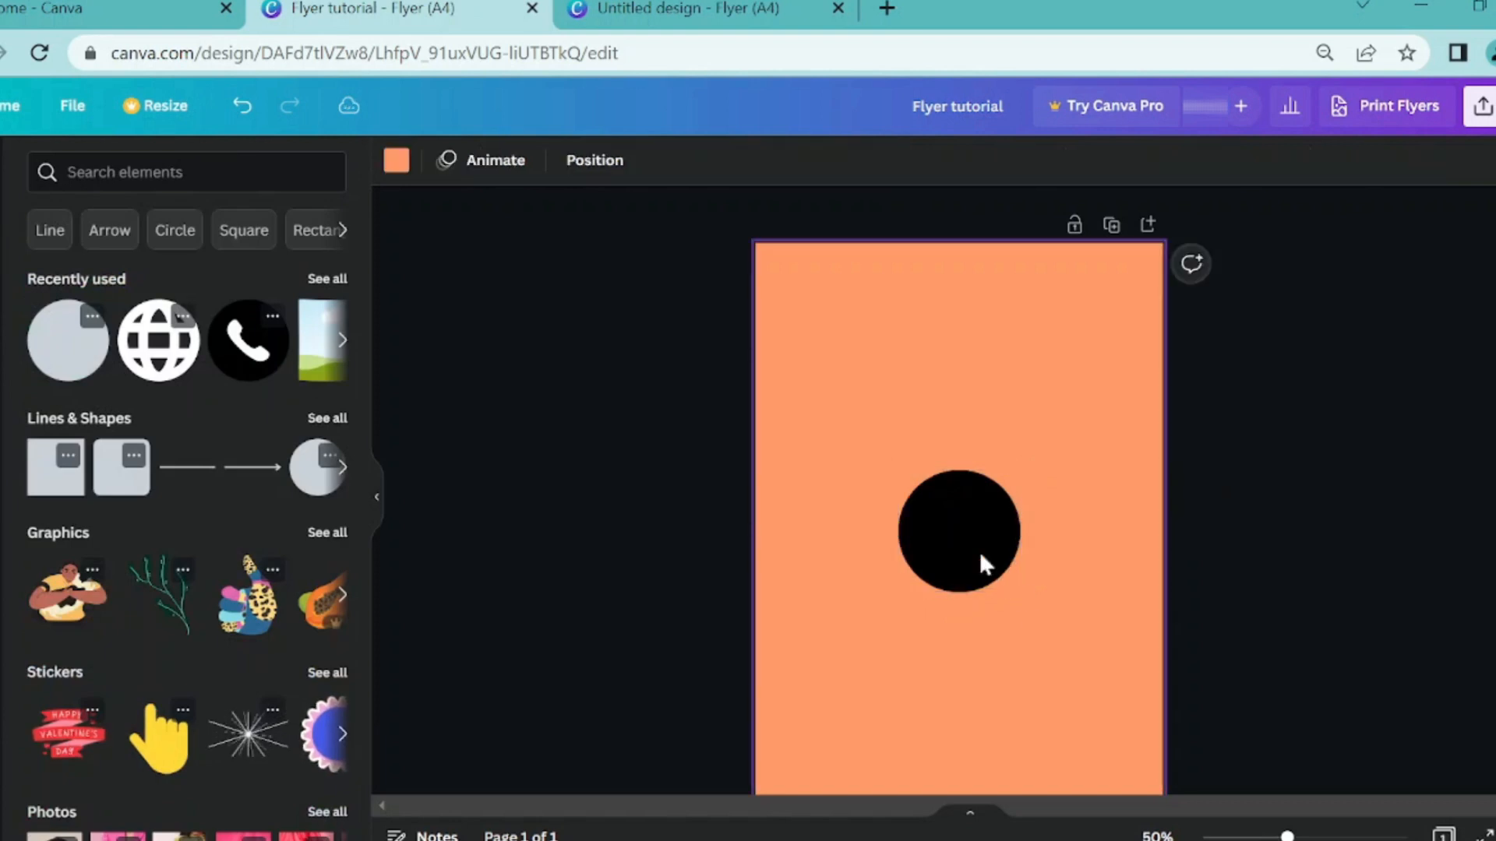
{"action": "left_click", "coordinate": [979, 550]}
{"action": "left_click_drag", "start_coordinate": [1020, 589], "coordinate": [829, 396]}
{"action": "left_click_drag", "start_coordinate": [966, 535], "coordinate": [1195, 758]}
{"action": "left_click_drag", "start_coordinate": [951, 458], "coordinate": [971, 365]}
{"action": "left_click_drag", "start_coordinate": [1221, 667], "coordinate": [1238, 685]}
{"action": "left_click_drag", "start_coordinate": [997, 443], "coordinate": [986, 407]}
{"action": "scroll", "coordinate": [988, 444], "scroll_direction": "down", "scroll_amount": 2}
{"action": "scroll", "coordinate": [990, 459], "scroll_direction": "up", "scroll_amount": 2}
{"action": "left_click_drag", "start_coordinate": [995, 473], "coordinate": [995, 511]}
{"action": "left_click", "coordinate": [1275, 558]}
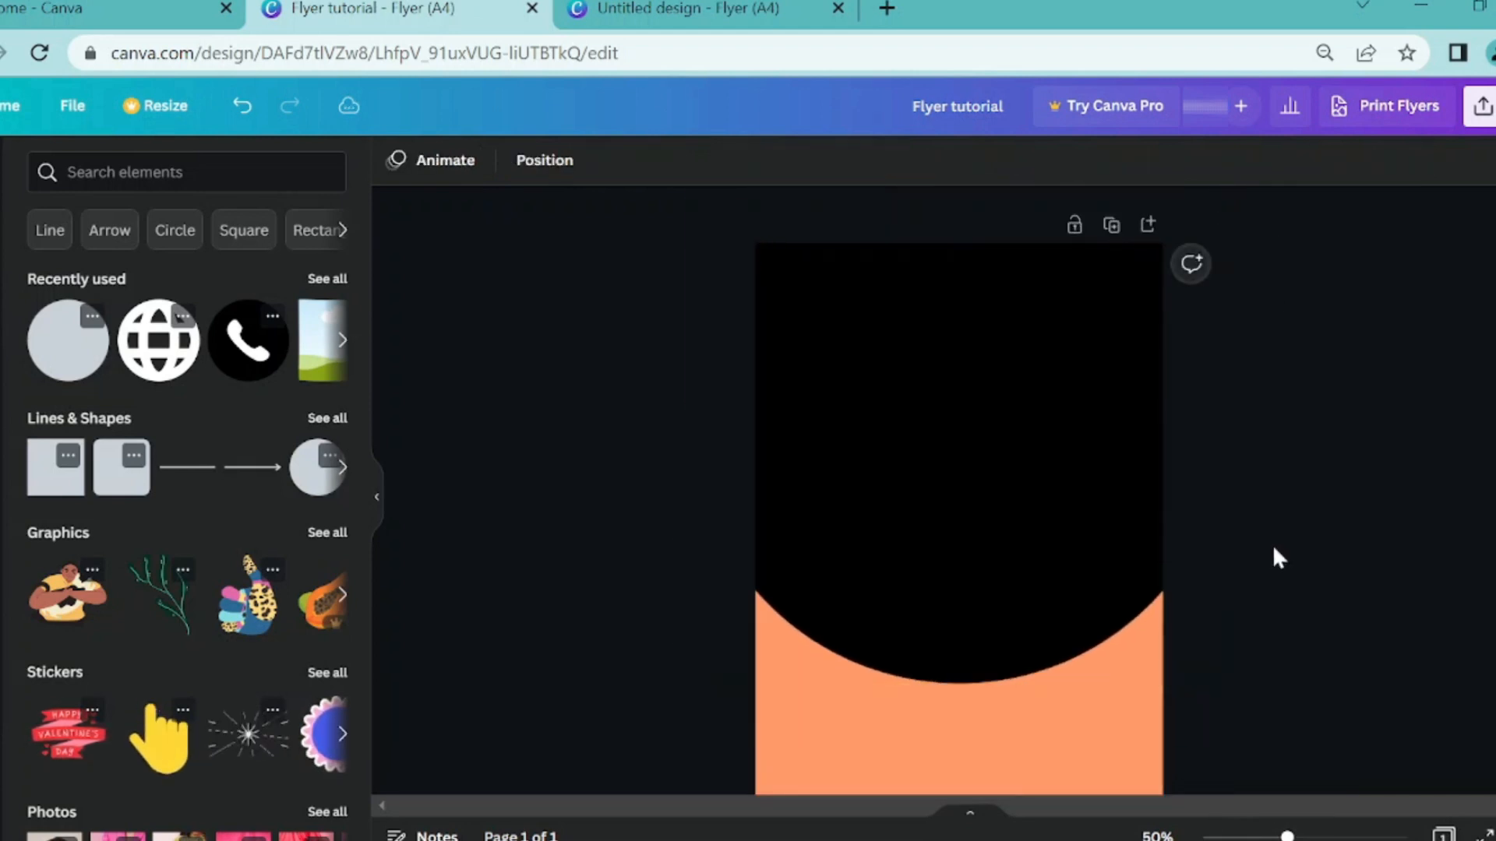
{"action": "scroll", "coordinate": [1324, 662], "scroll_direction": "down", "scroll_amount": 2}
{"action": "left_click_drag", "start_coordinate": [1288, 837], "coordinate": [1284, 838]}
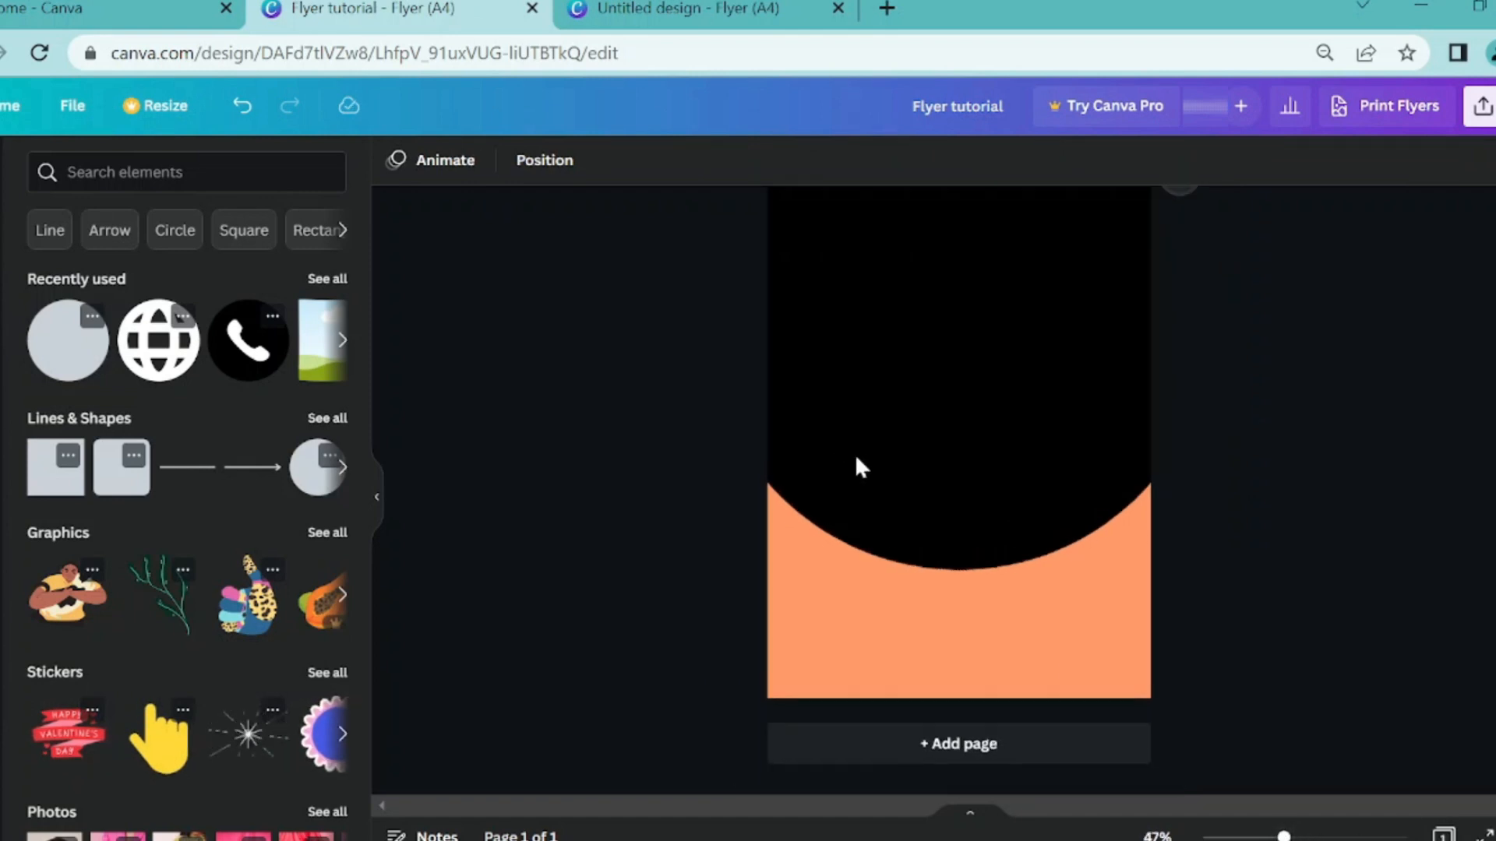
{"action": "scroll", "coordinate": [837, 433], "scroll_direction": "up", "scroll_amount": 2}
{"action": "left_click", "coordinate": [846, 418]}
{"action": "left_click", "coordinate": [683, 480]}
{"action": "scroll", "coordinate": [913, 434], "scroll_direction": "down", "scroll_amount": 2}
{"action": "scroll", "coordinate": [923, 444], "scroll_direction": "up", "scroll_amount": 2}
{"action": "scroll", "coordinate": [932, 445], "scroll_direction": "down", "scroll_amount": 2}
{"action": "scroll", "coordinate": [853, 428], "scroll_direction": "up", "scroll_amount": 2}
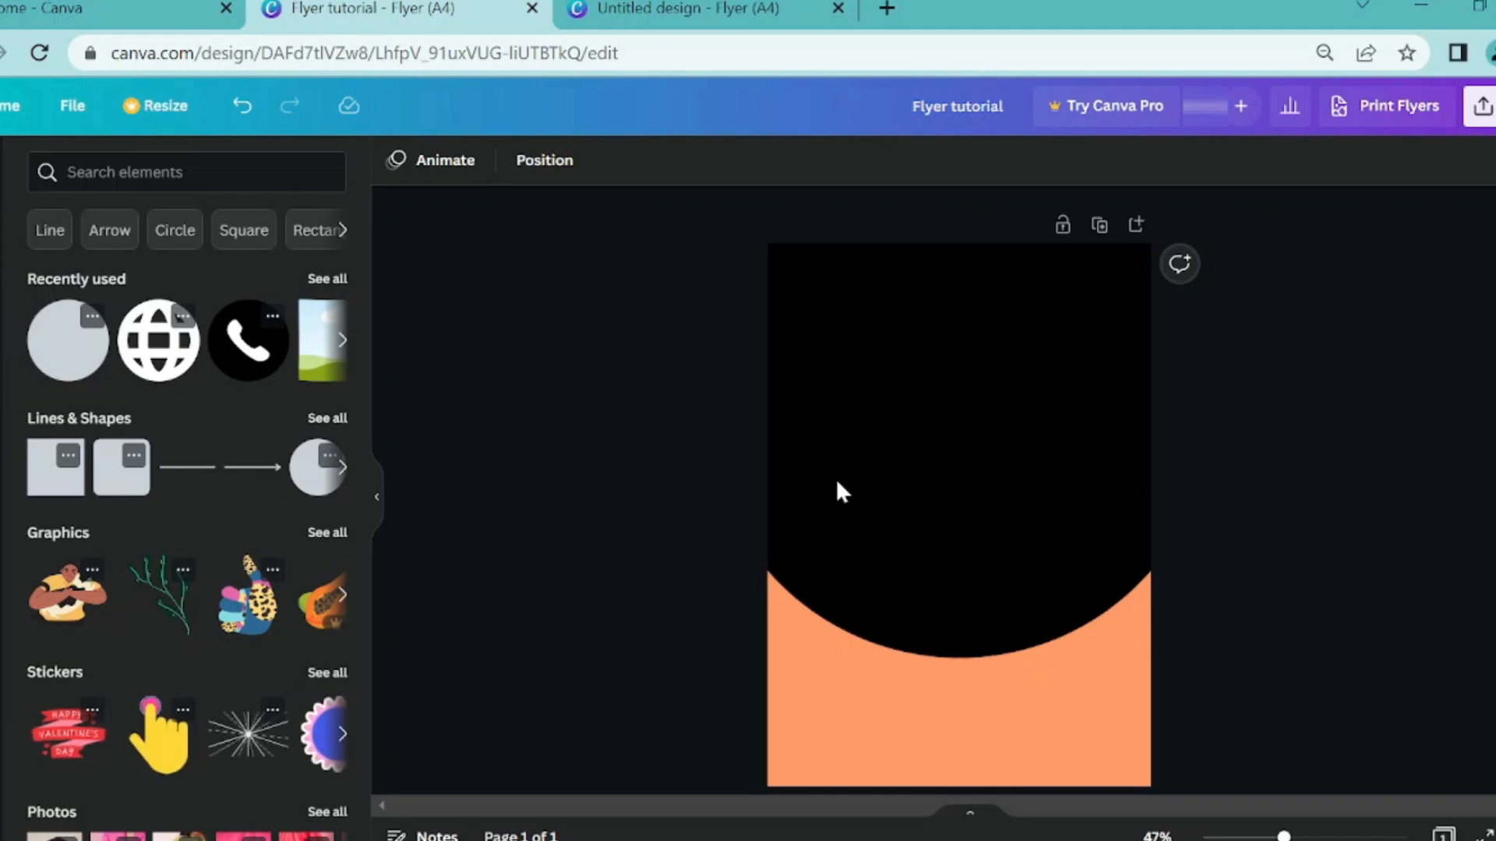
- Open the complete collection of recently used elements
{"action": "scroll", "coordinate": [449, 460], "scroll_direction": "down", "scroll_amount": 1}
{"action": "scroll", "coordinate": [919, 433], "scroll_direction": "up", "scroll_amount": 1}
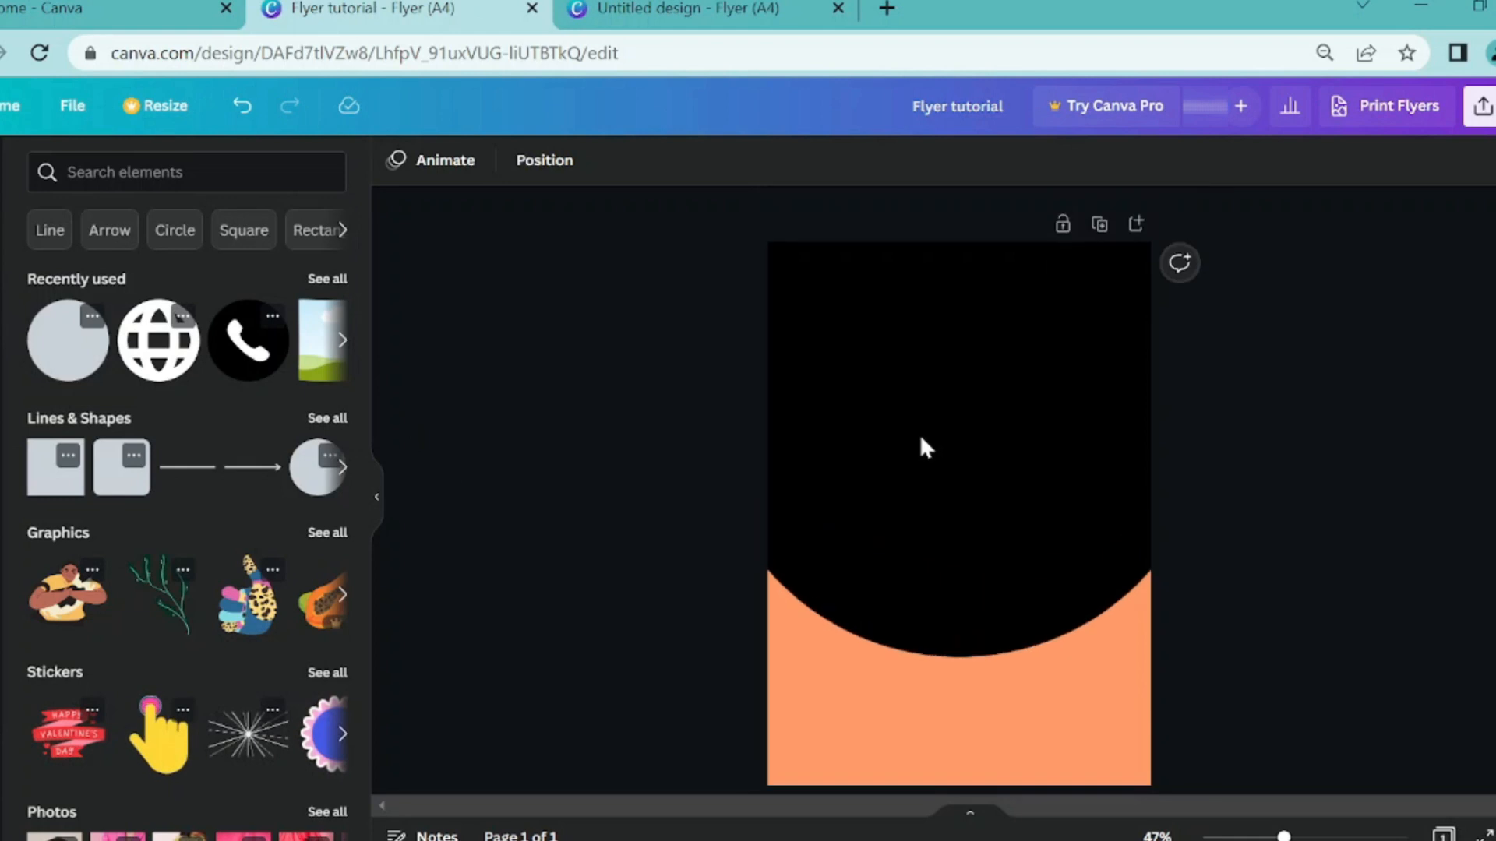
{"action": "left_click", "coordinate": [327, 279]}
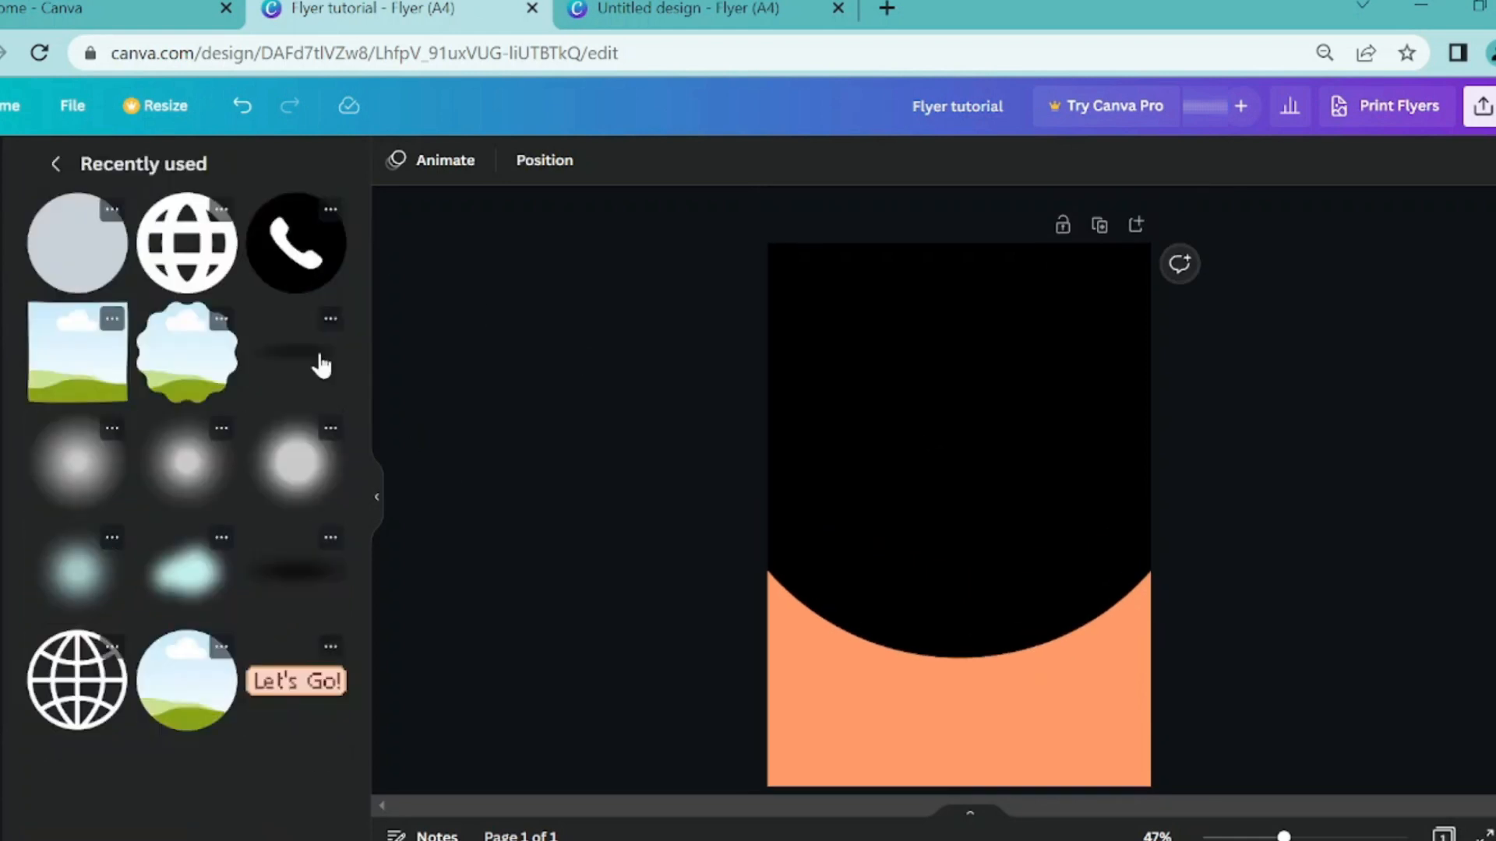
{"action": "left_click", "coordinate": [85, 477]}
{"action": "key", "text": "ctrl+z"}
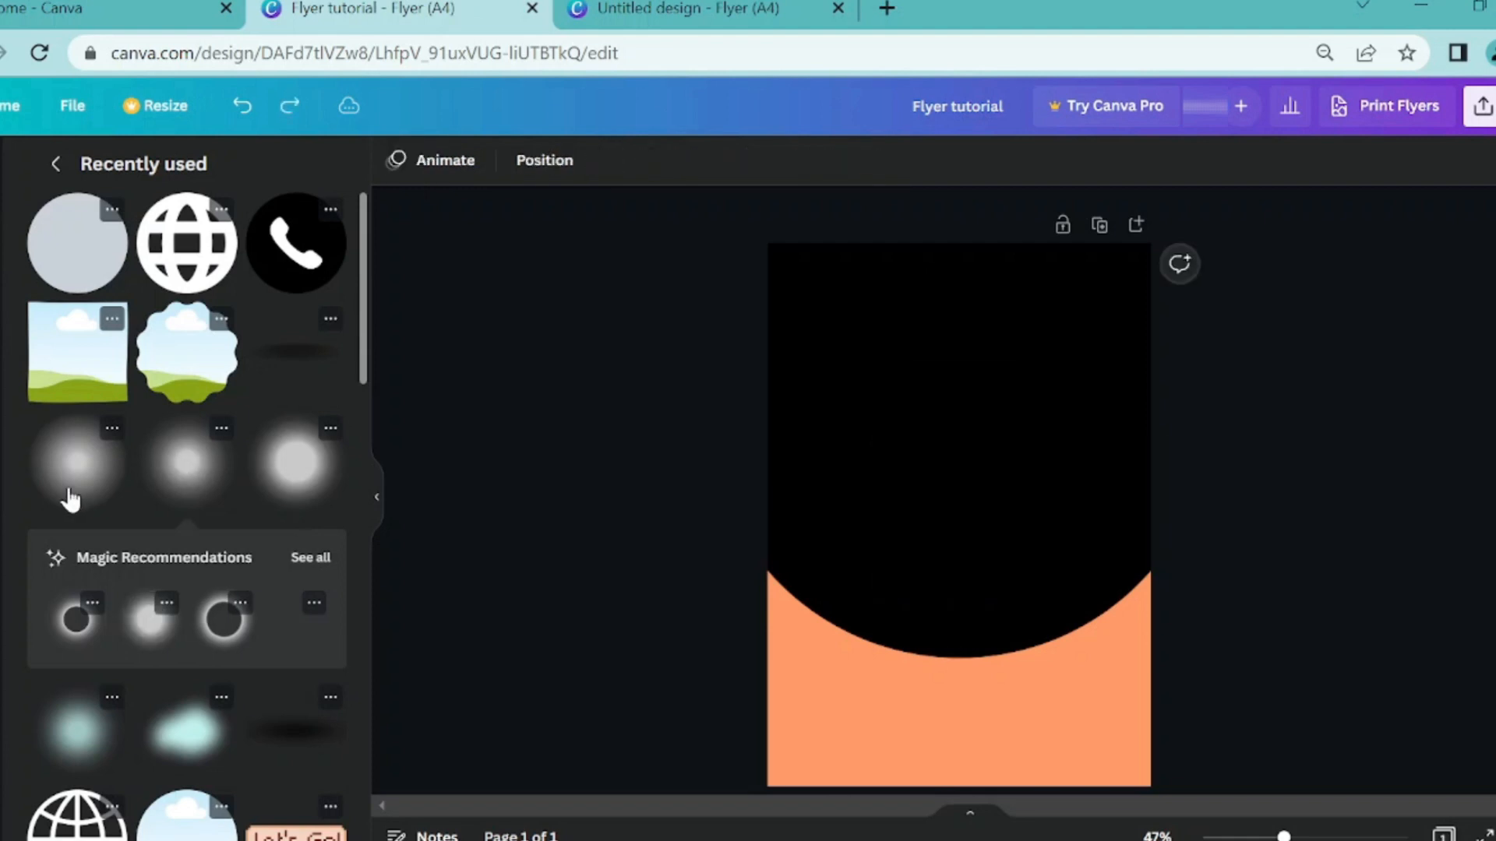
{"action": "left_click", "coordinate": [224, 481]}
{"action": "scroll", "coordinate": [194, 468], "scroll_direction": "down", "scroll_amount": 2}
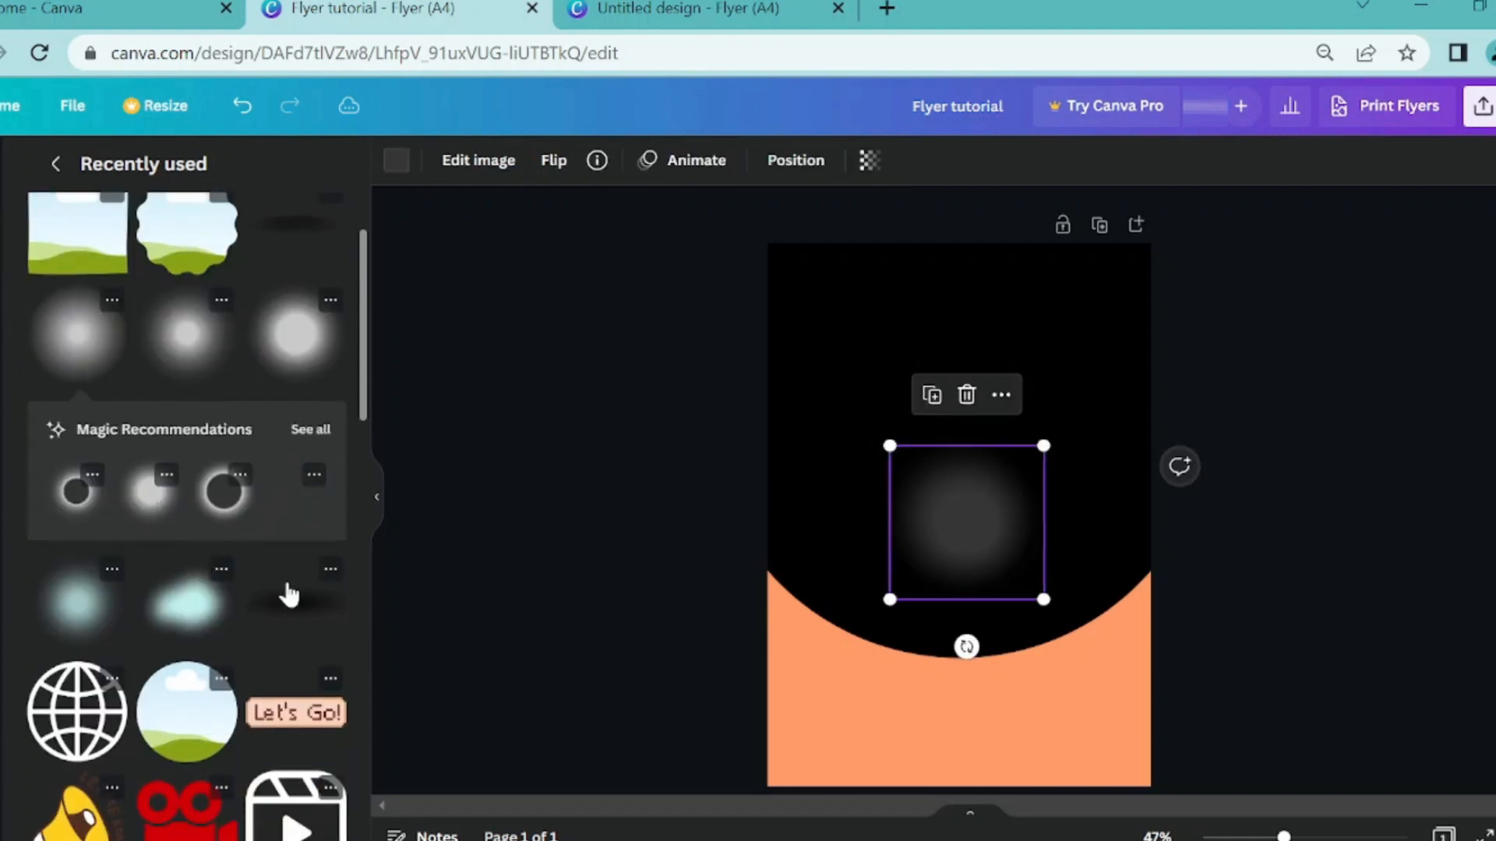
{"action": "left_click", "coordinate": [190, 601]}
{"action": "key", "text": "ctrl+z"}
- Add the Blue Blurred Dot graphic from the recently used elements to the page and look up its details
{"action": "left_click", "coordinate": [75, 413]}
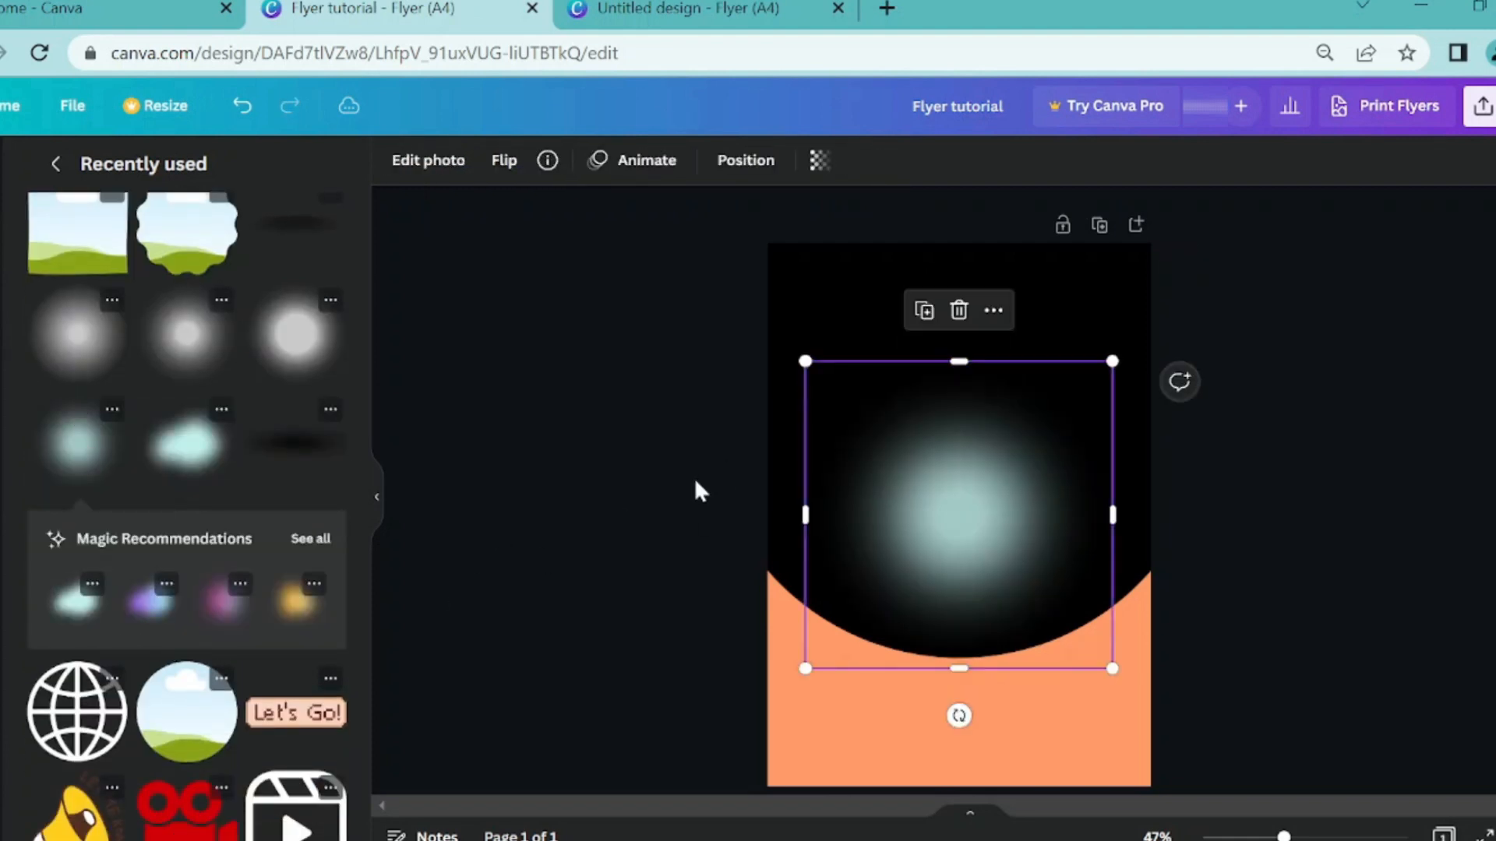
{"action": "left_click", "coordinate": [111, 409]}
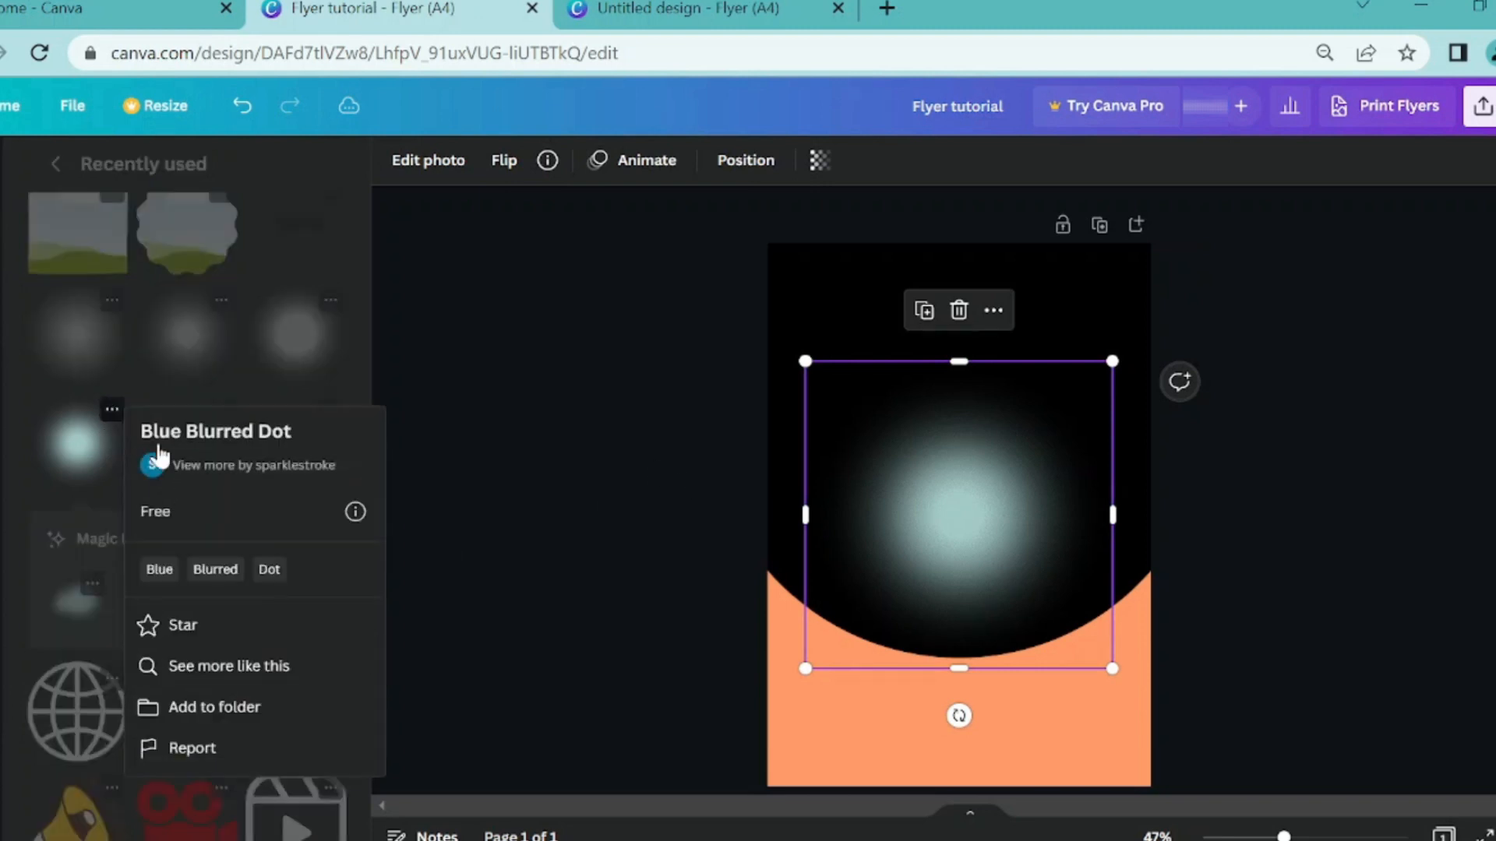
{"action": "left_click", "coordinate": [136, 378]}
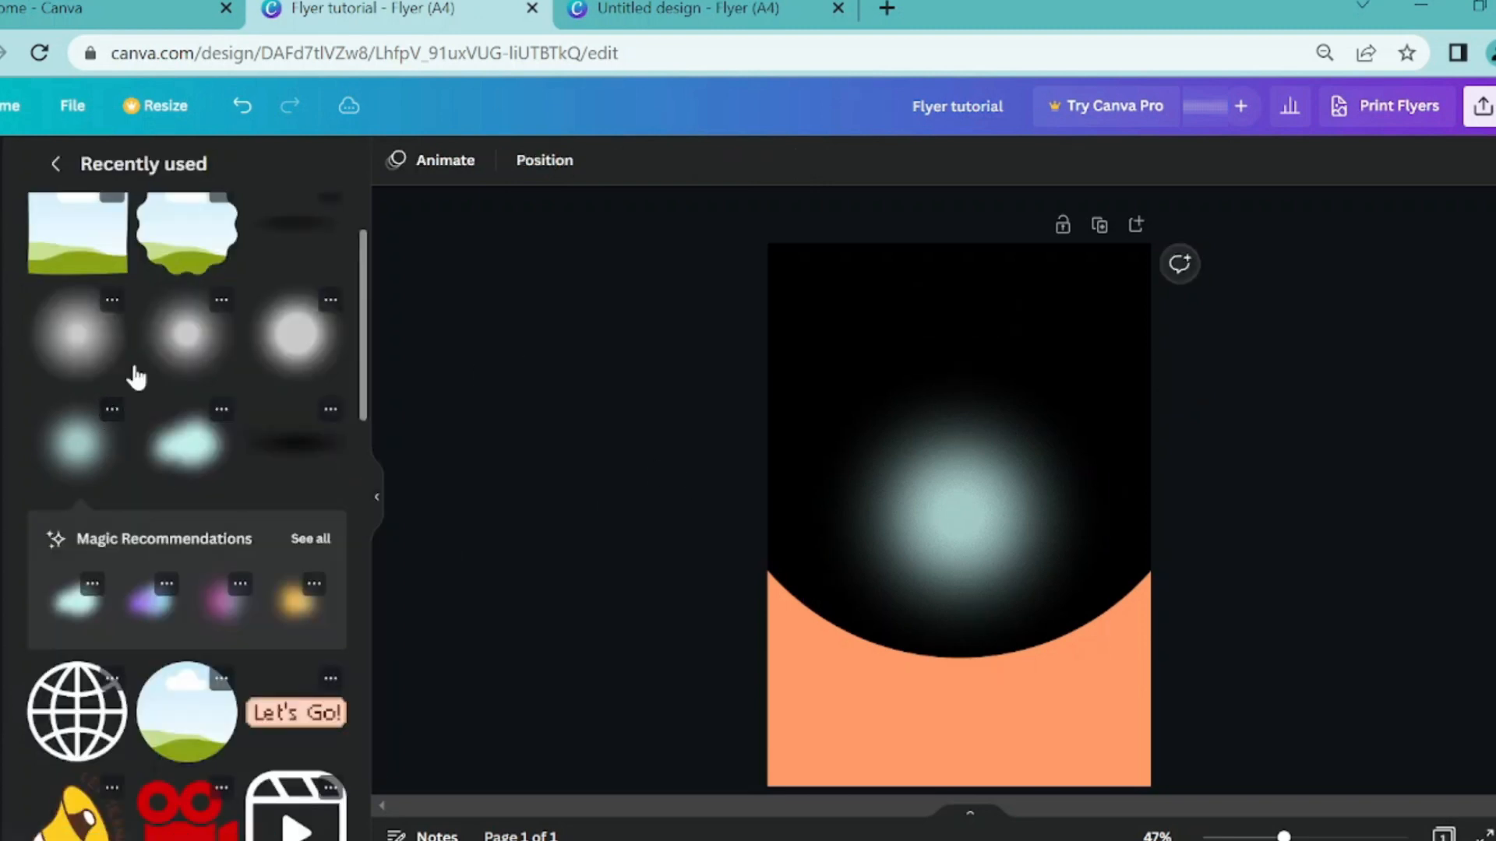
{"action": "left_click", "coordinate": [110, 301]}
{"action": "left_click", "coordinate": [634, 464]}
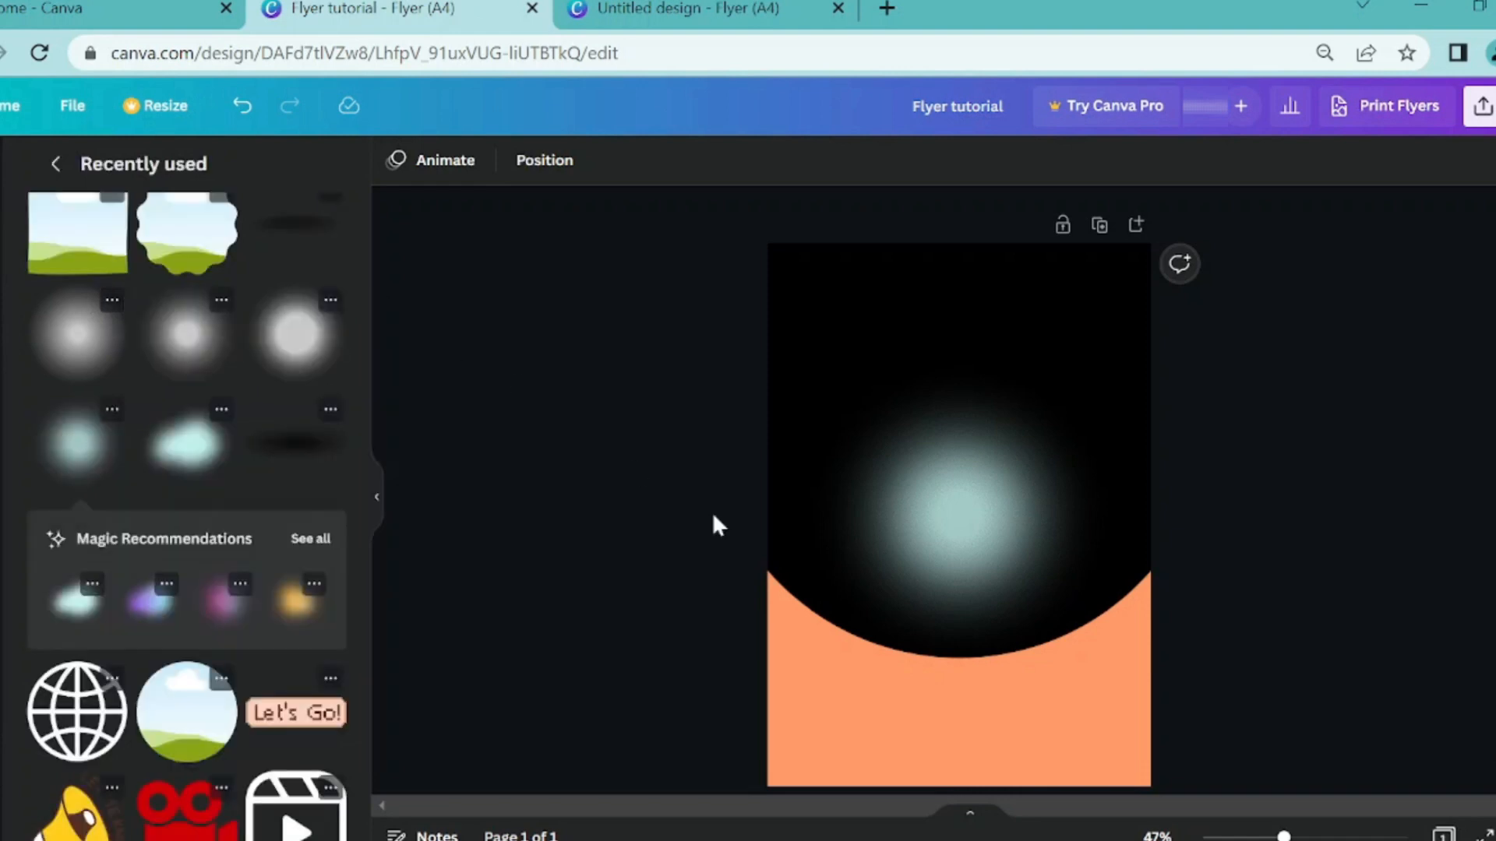
- Duplicate the blurred dot and enlarge the copy to about the page's width, centered over the lower part of the black circle
{"action": "left_click", "coordinate": [1012, 488]}
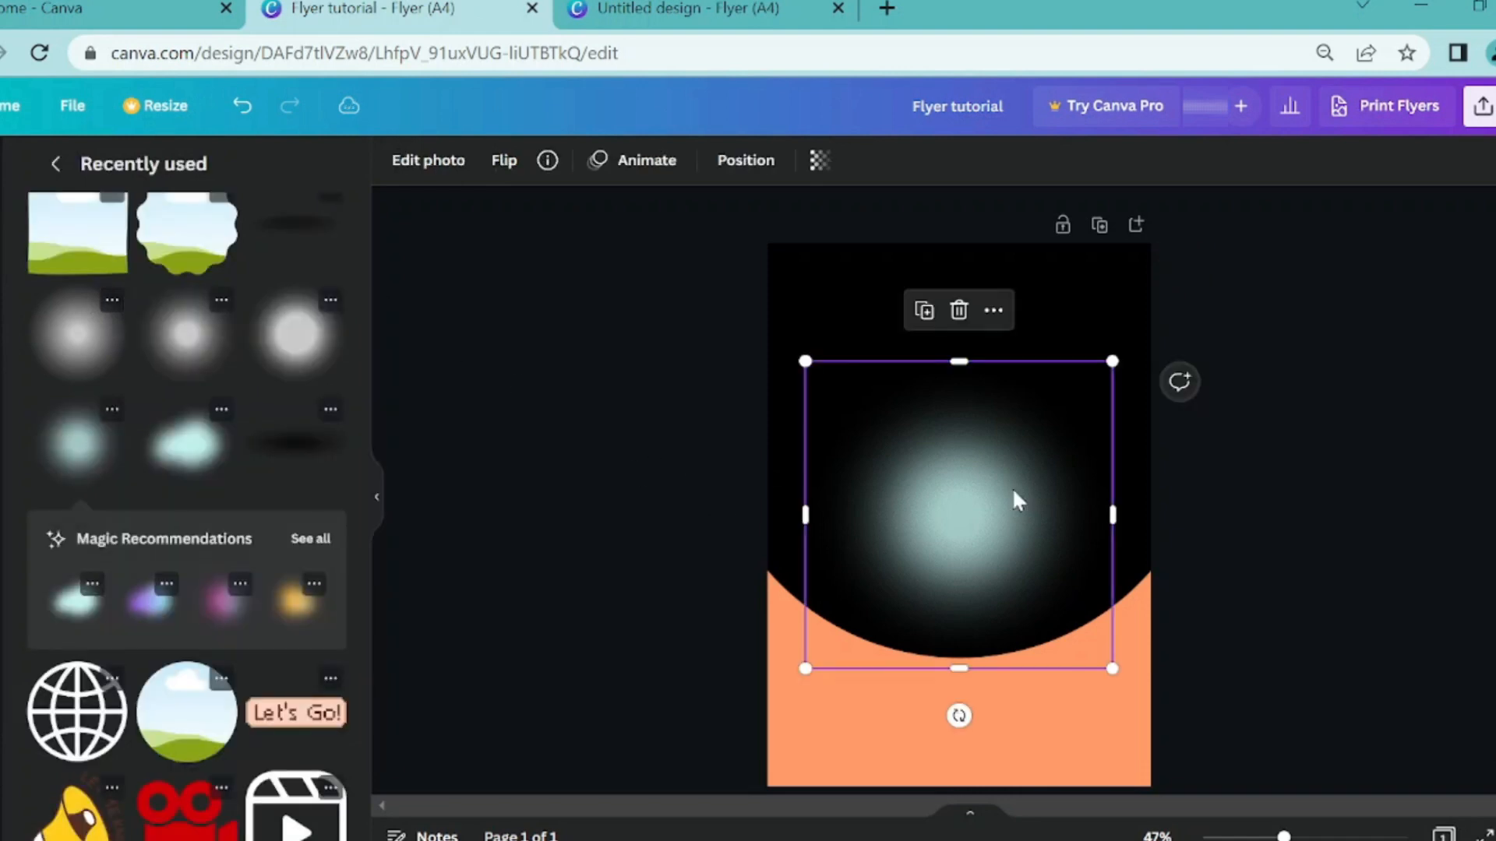
{"action": "left_click", "coordinate": [933, 318]}
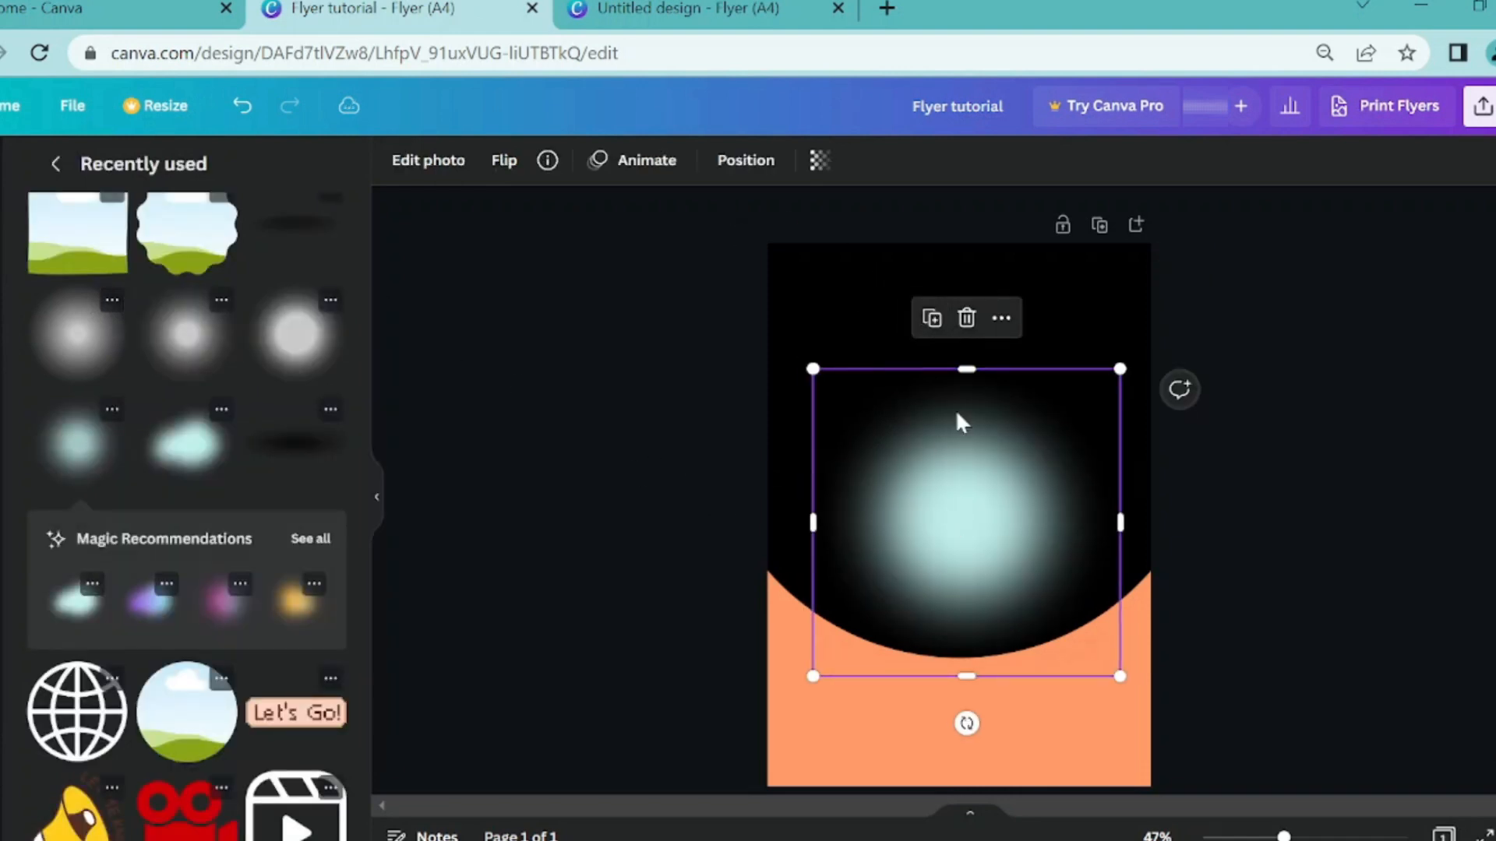
{"action": "left_click_drag", "start_coordinate": [972, 527], "coordinate": [974, 519]}
{"action": "left_click_drag", "start_coordinate": [1119, 684], "coordinate": [1153, 717]}
{"action": "left_click_drag", "start_coordinate": [992, 703], "coordinate": [957, 671]}
{"action": "left_click_drag", "start_coordinate": [777, 686], "coordinate": [751, 712]}
{"action": "left_click_drag", "start_coordinate": [1120, 342], "coordinate": [1143, 321]}
{"action": "left_click_drag", "start_coordinate": [959, 465], "coordinate": [976, 467]}
{"action": "left_click", "coordinate": [1180, 542]}
{"action": "left_click", "coordinate": [895, 594]}
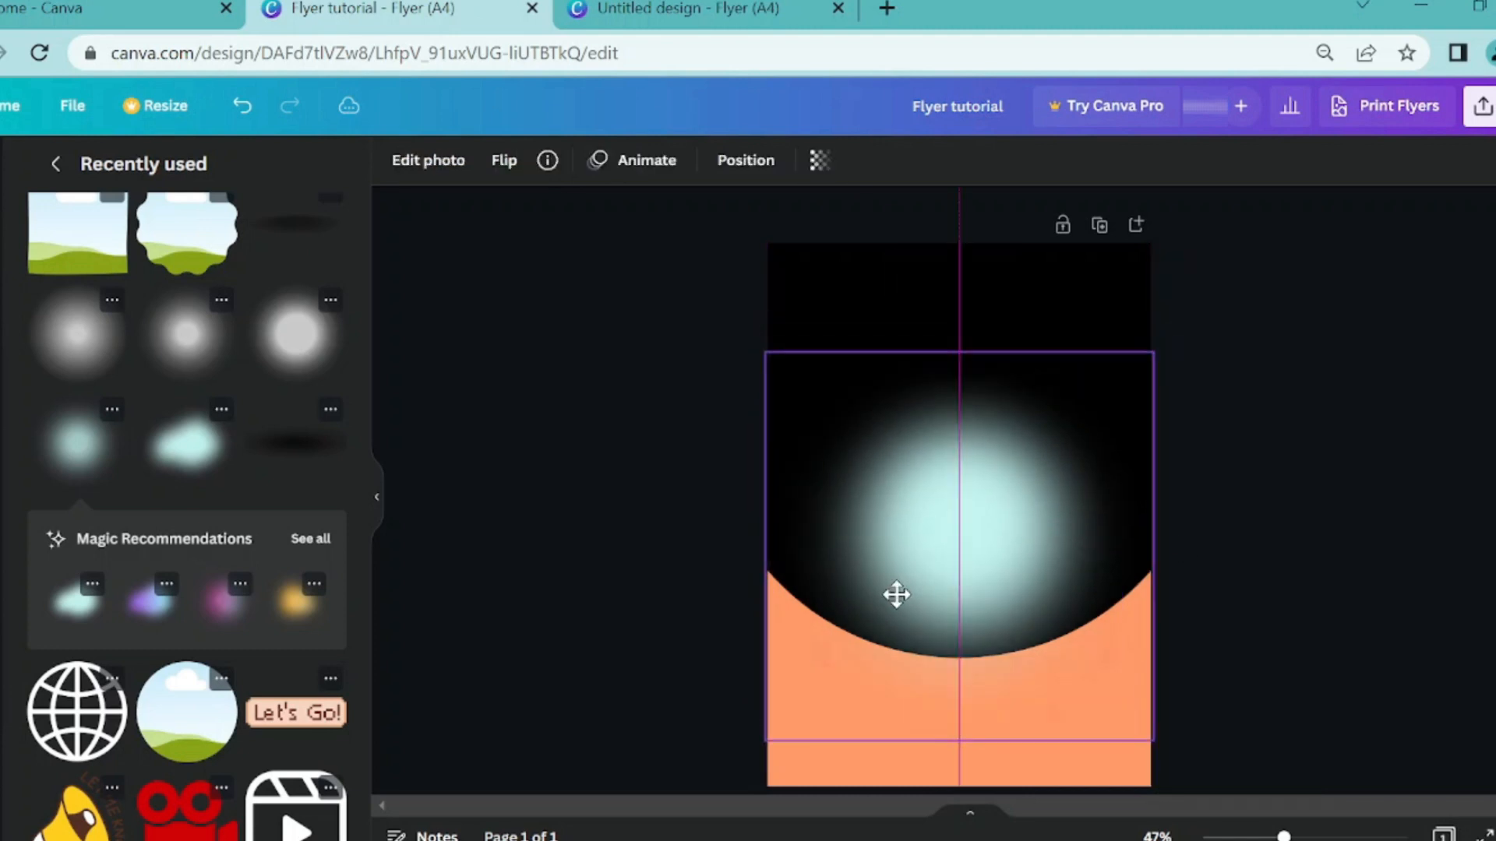
- Set the transparency of the enlarged blurred dot to 83
{"action": "left_click", "coordinate": [810, 167]}
{"action": "left_click_drag", "start_coordinate": [819, 243], "coordinate": [783, 243]}
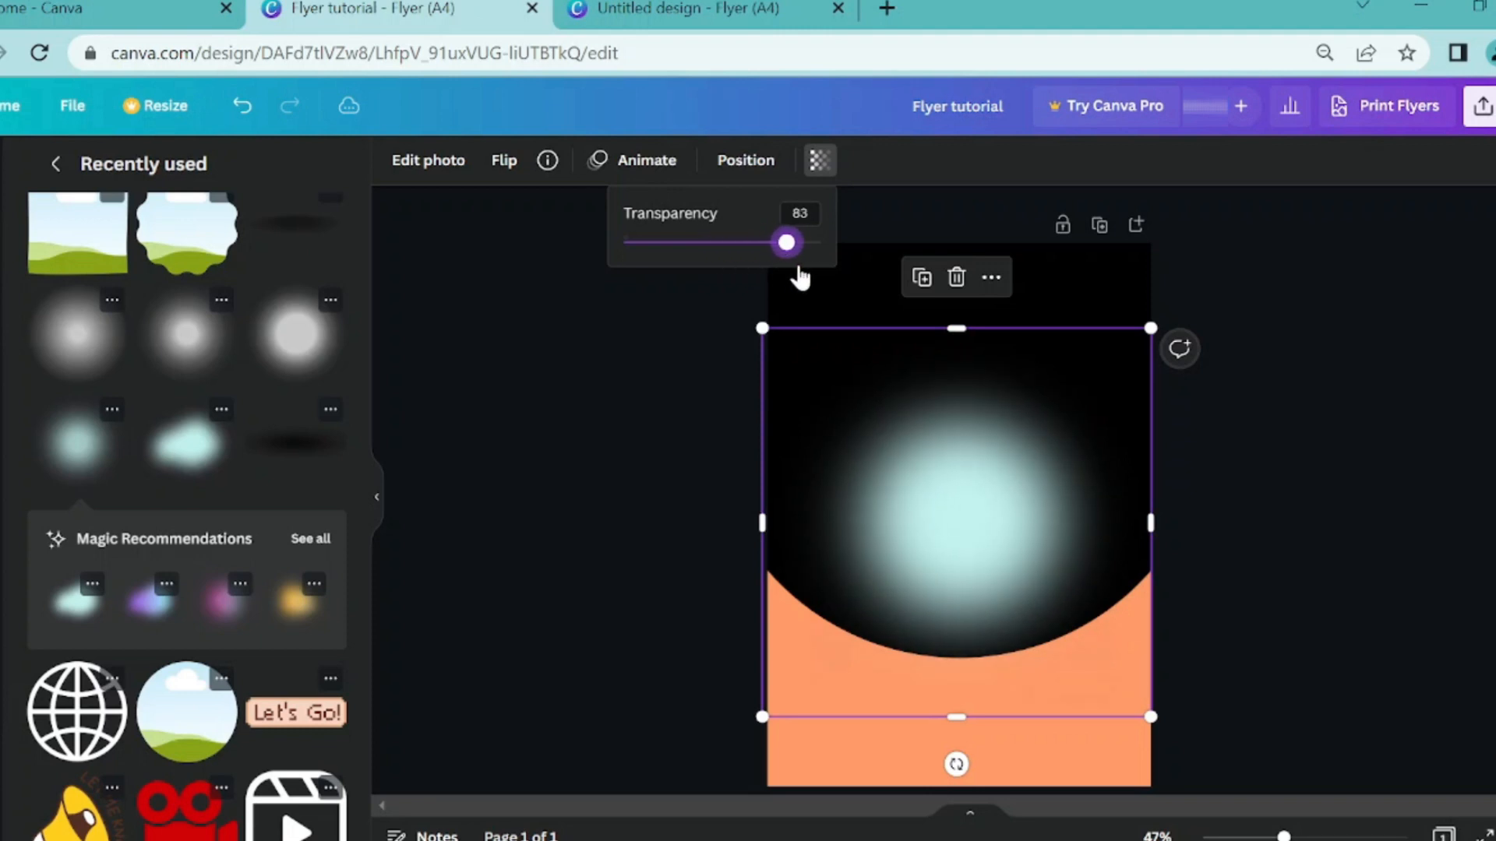
{"action": "left_click", "coordinate": [648, 436]}
{"action": "left_click", "coordinate": [611, 520]}
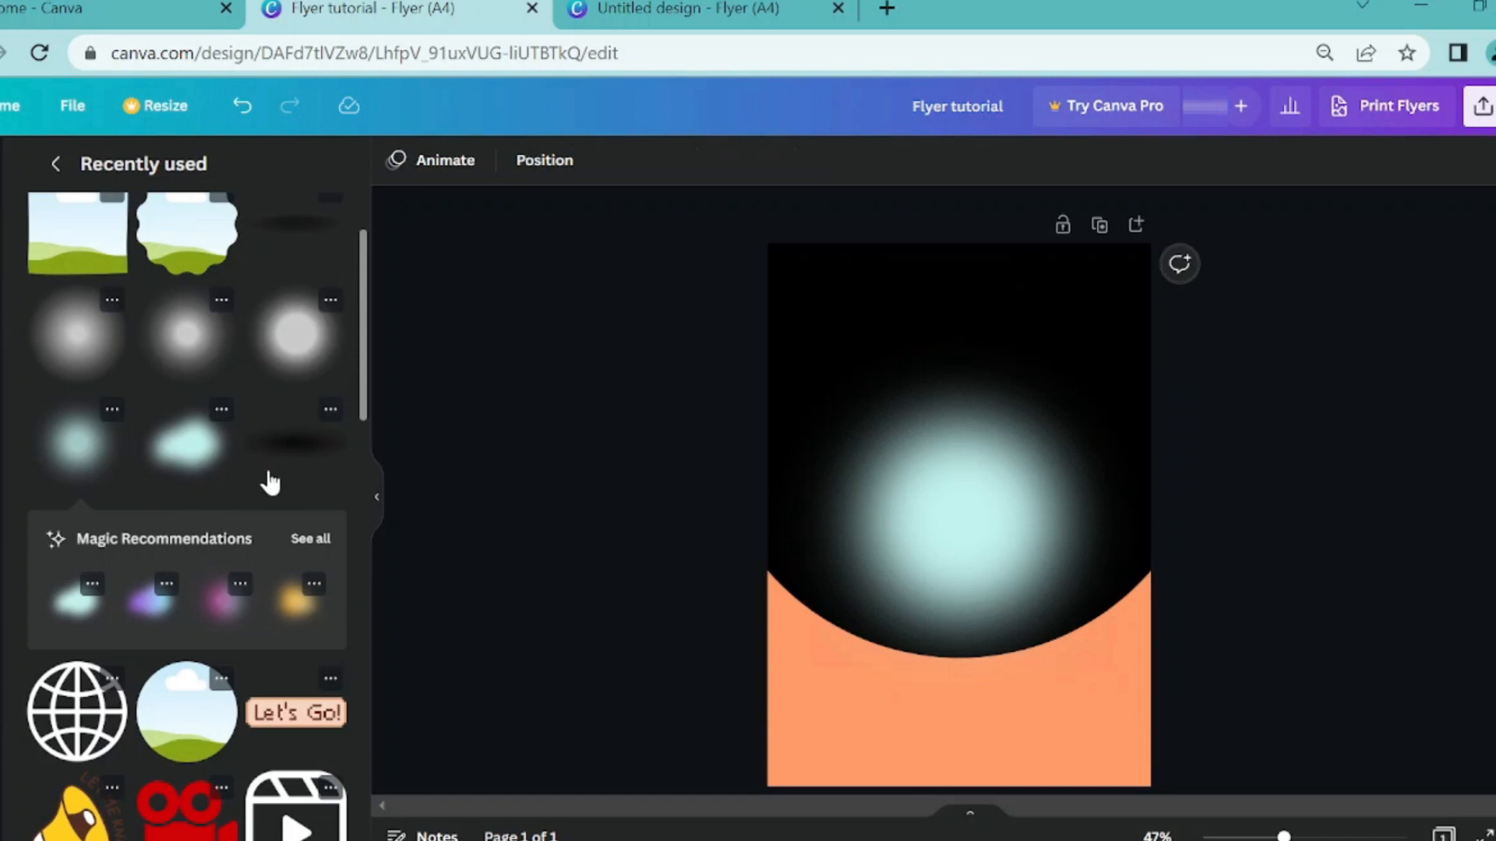
- Search the elements for shadow, add the flat oval shadow graphic and place it centered on the orange area below the black circle
{"action": "scroll", "coordinate": [269, 483], "scroll_direction": "up", "scroll_amount": 2}
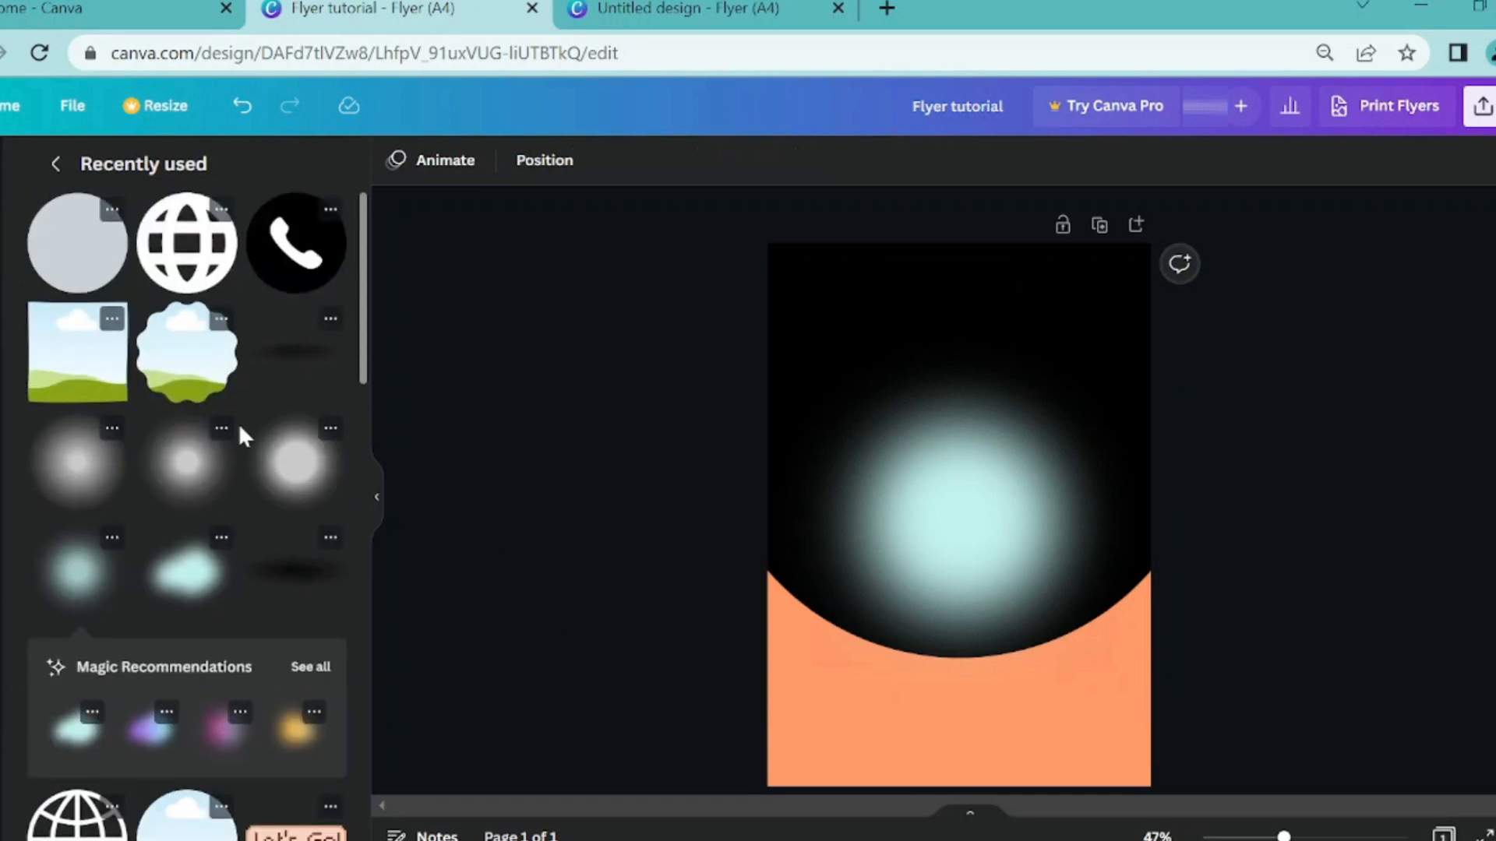
{"action": "left_click", "coordinate": [59, 164]}
{"action": "left_click", "coordinate": [131, 170]}
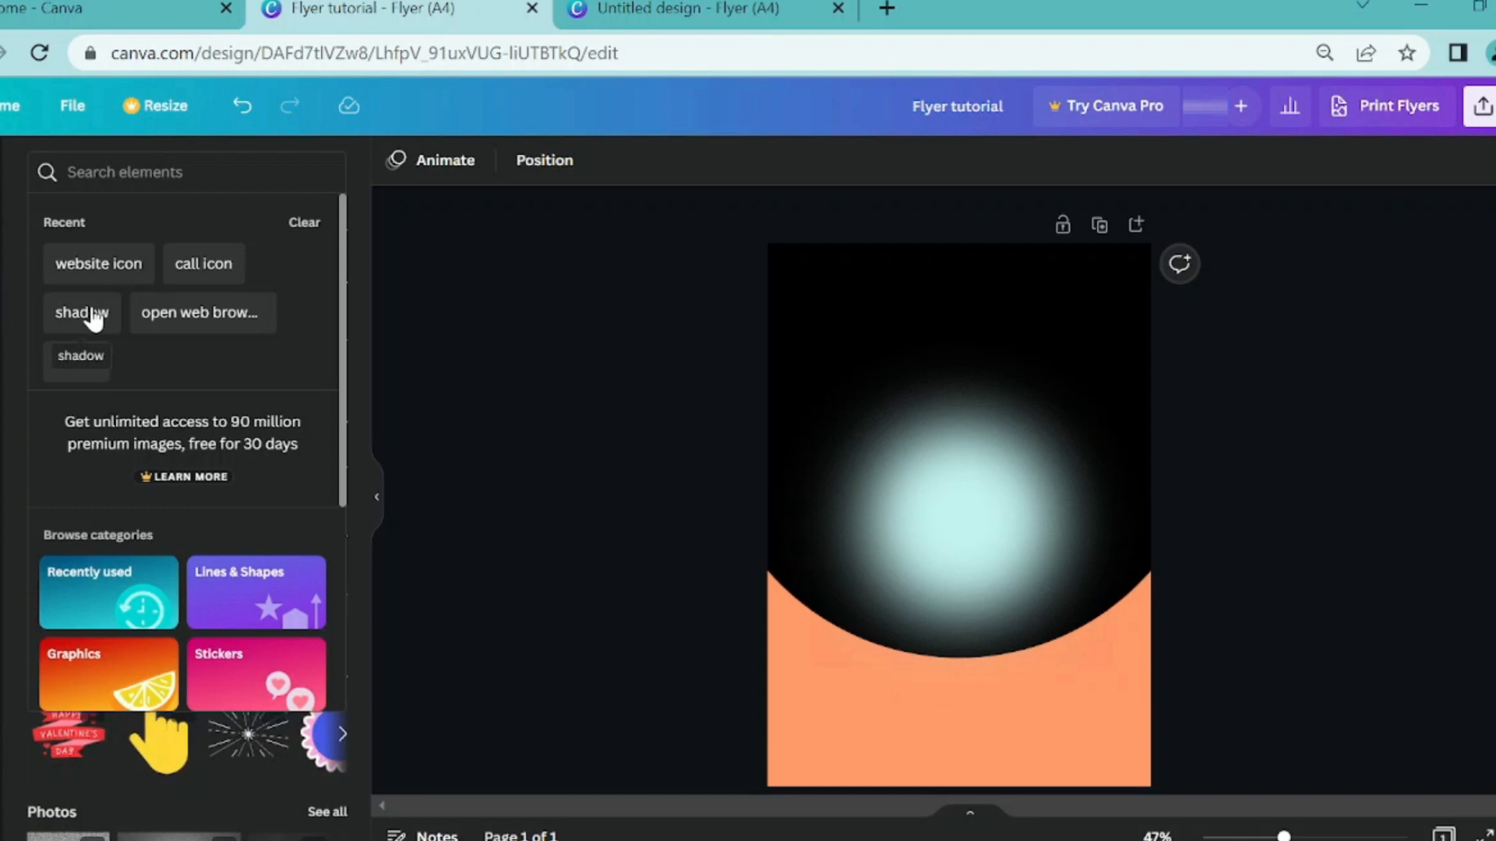
{"action": "left_click", "coordinate": [92, 316]}
{"action": "left_click", "coordinate": [78, 405]}
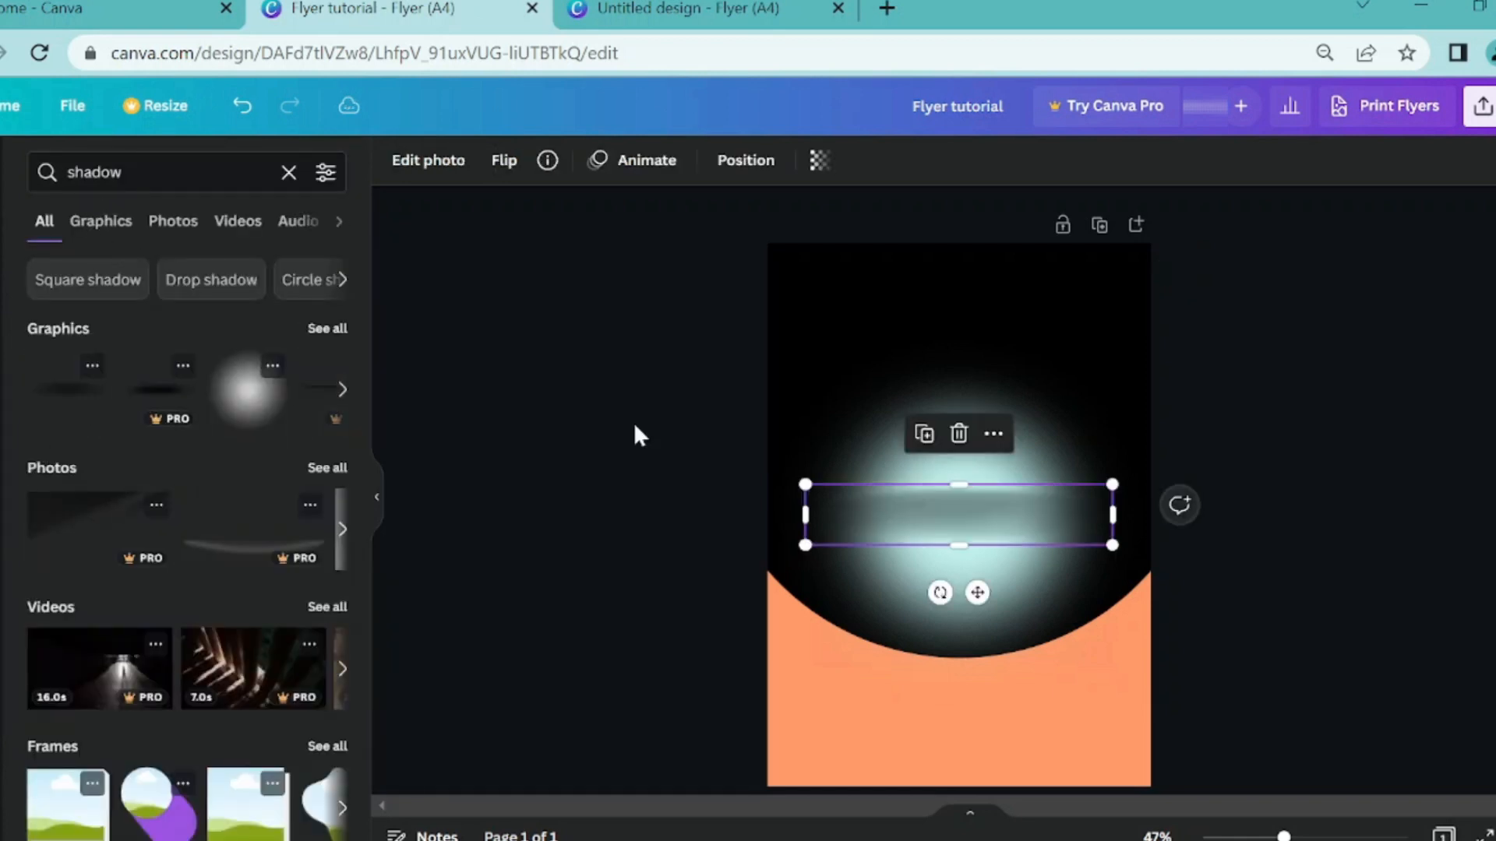
{"action": "scroll", "coordinate": [871, 482], "scroll_direction": "down", "scroll_amount": 2}
{"action": "left_click_drag", "start_coordinate": [976, 506], "coordinate": [974, 703]}
- Shift the blurred glow slightly upward within the black circle
{"action": "left_click", "coordinate": [958, 451]}
{"action": "left_click_drag", "start_coordinate": [959, 382], "coordinate": [961, 390]}
{"action": "left_click", "coordinate": [1238, 437]}
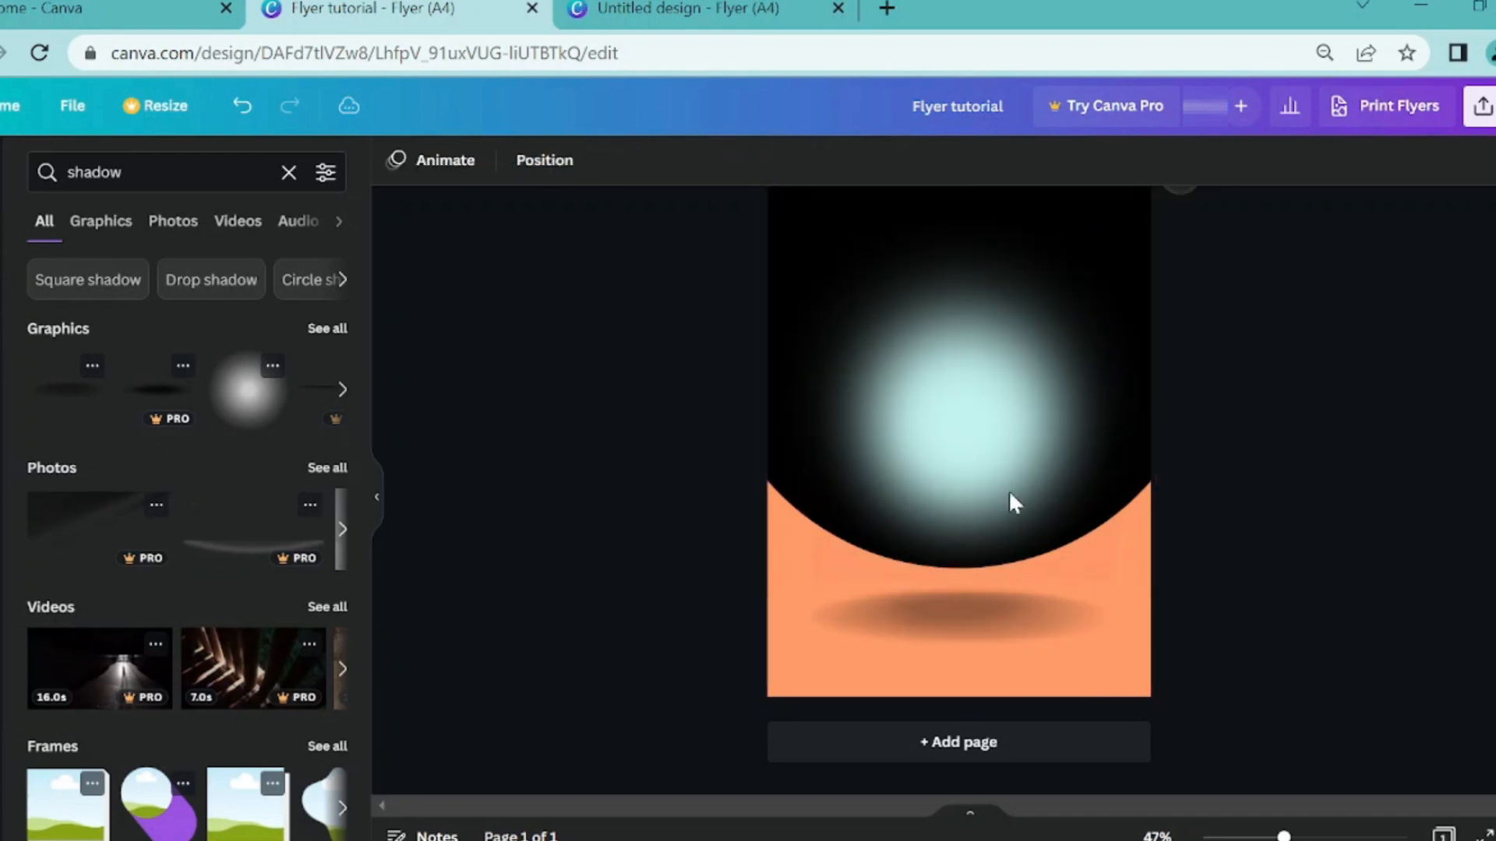
{"action": "scroll", "coordinate": [1008, 492], "scroll_direction": "up", "scroll_amount": 2}
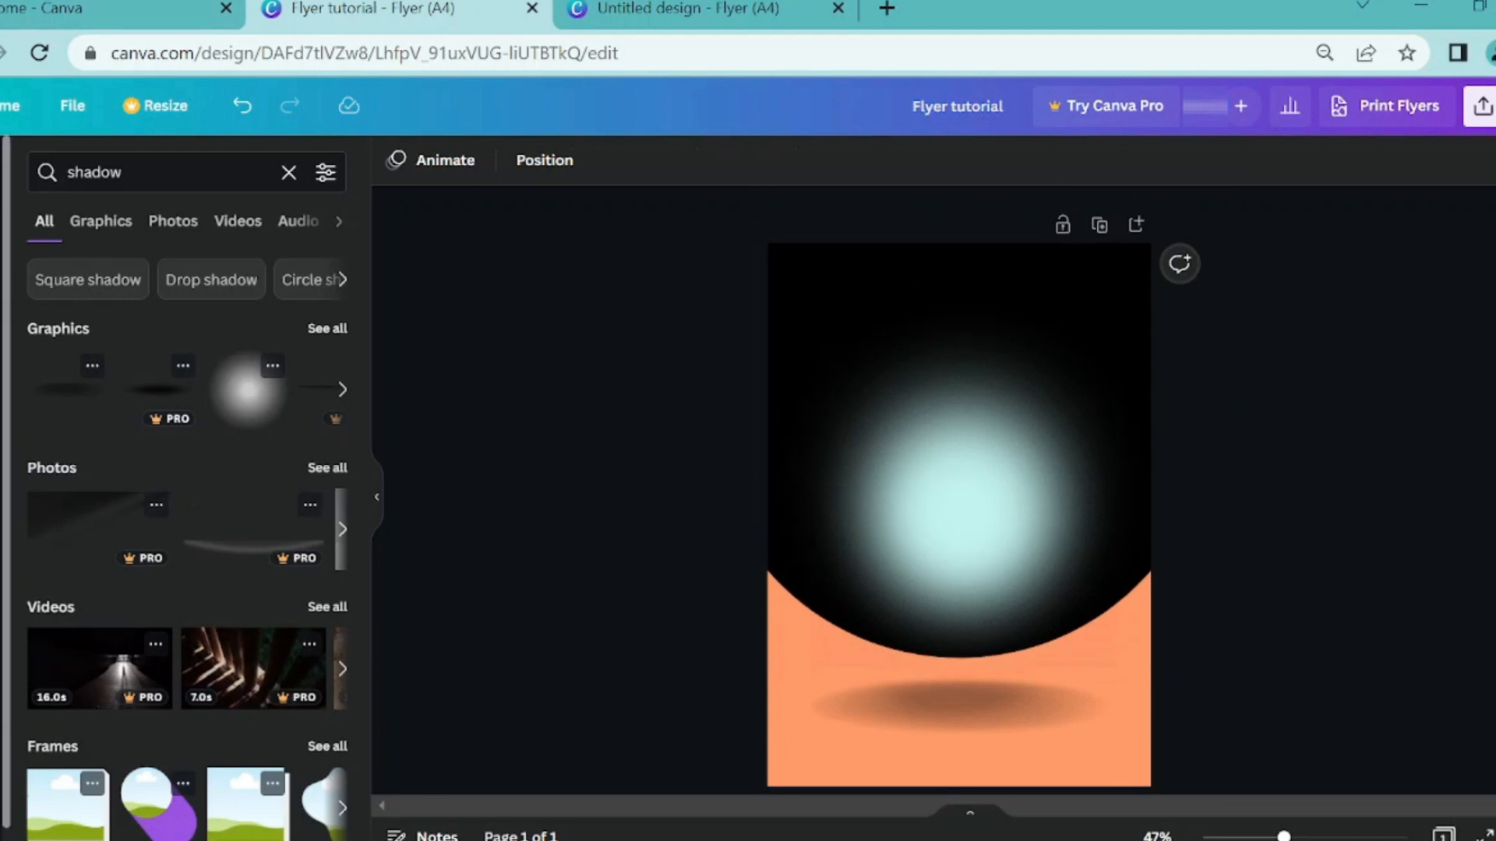
- Add the black smart band image from the uploaded images to the flyer
{"action": "left_click", "coordinate": [3, 442]}
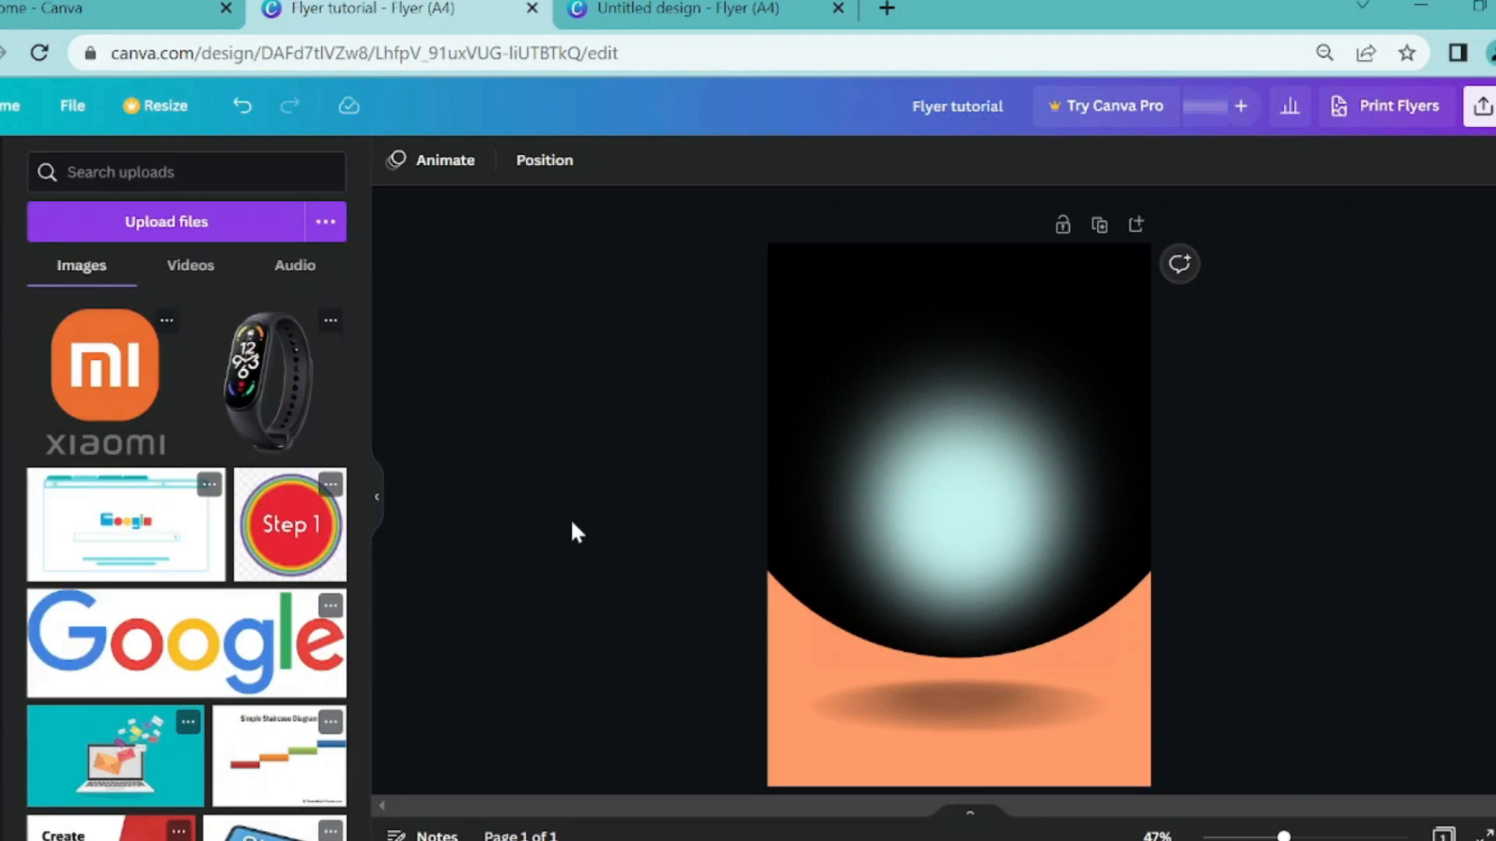
{"action": "left_click", "coordinate": [271, 382]}
{"action": "scroll", "coordinate": [935, 467], "scroll_direction": "down", "scroll_amount": 1}
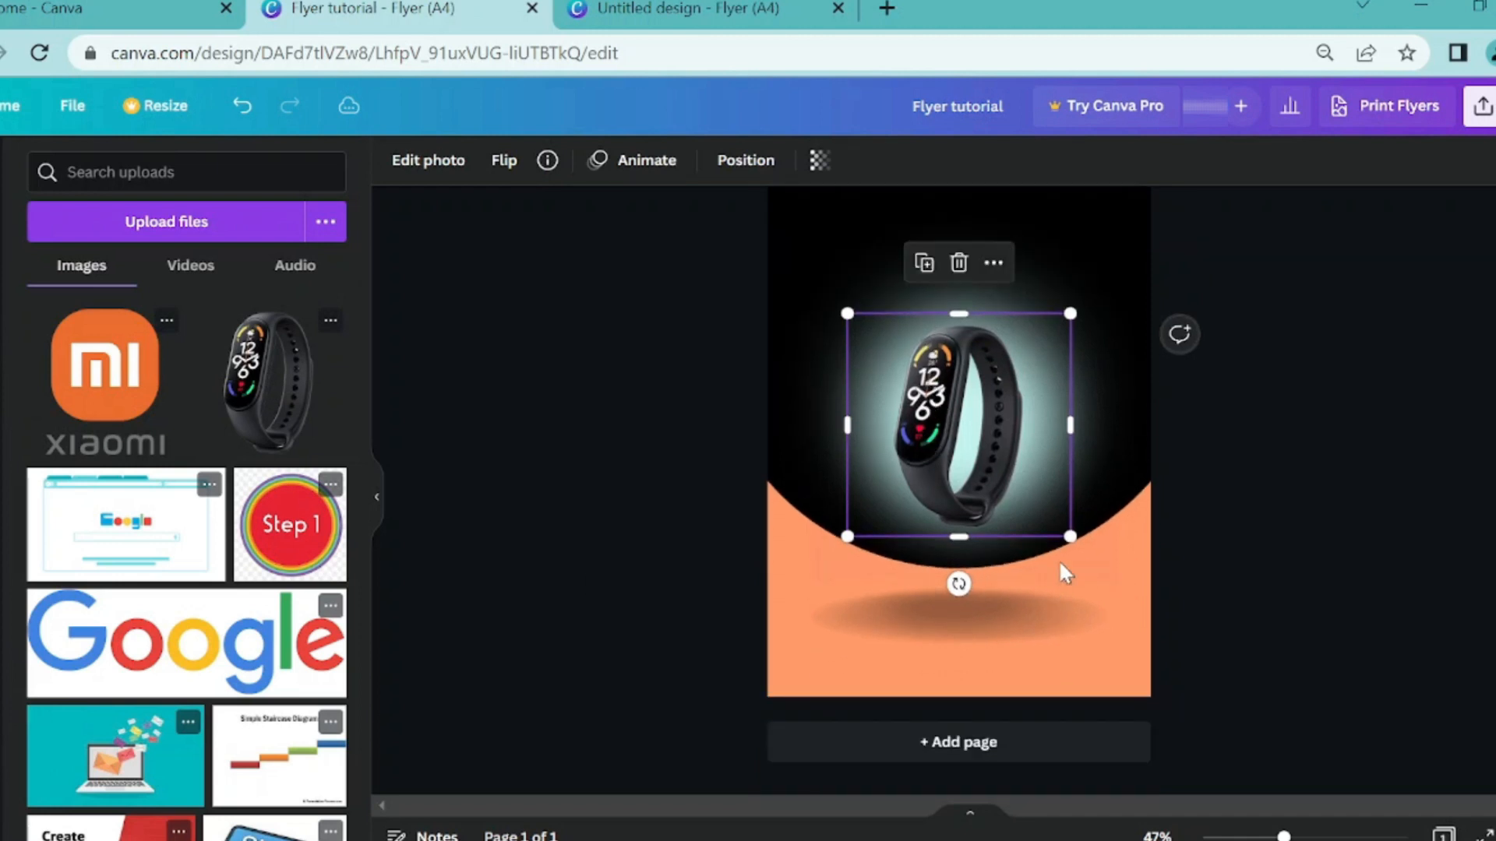
- Enlarge the smart band image, tilt it slightly clockwise and position it over the glow
{"action": "left_click_drag", "start_coordinate": [1070, 532], "coordinate": [1113, 579]}
{"action": "left_click_drag", "start_coordinate": [946, 474], "coordinate": [925, 498]}
{"action": "left_click_drag", "start_coordinate": [974, 626], "coordinate": [918, 634]}
{"action": "mouse_move", "coordinate": [956, 384]}
{"action": "left_mouse_down"}
{"action": "mouse_move", "coordinate": [932, 392]}
{"action": "mouse_move", "coordinate": [941, 375]}
{"action": "left_mouse_up"}
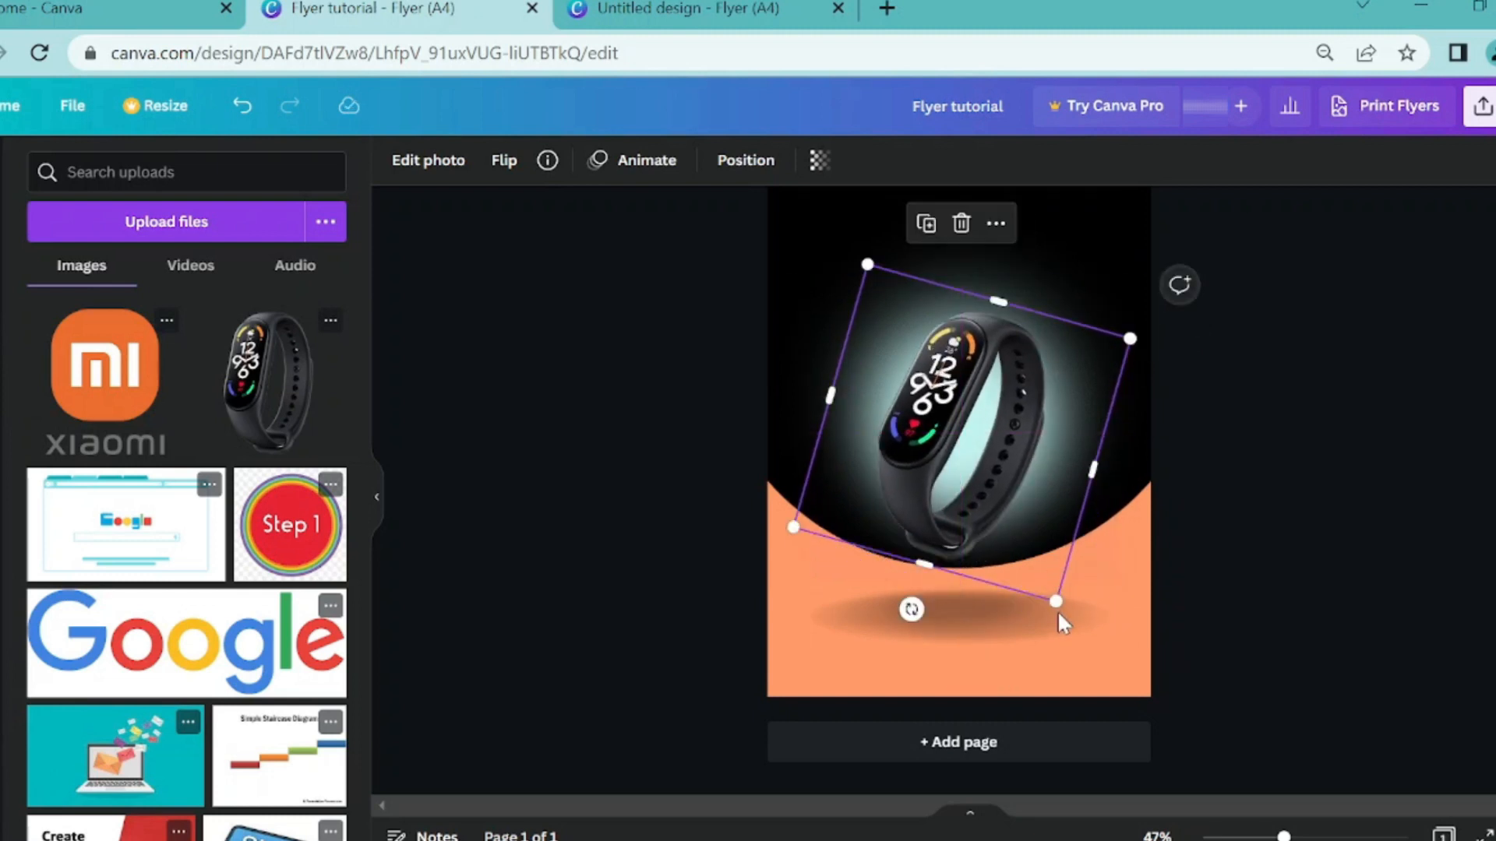
{"action": "left_click_drag", "start_coordinate": [1057, 602], "coordinate": [1075, 637]}
{"action": "mouse_move", "coordinate": [950, 440]}
{"action": "left_mouse_down"}
{"action": "mouse_move", "coordinate": [934, 448]}
{"action": "mouse_move", "coordinate": [939, 436]}
{"action": "left_mouse_up"}
- Place the shadow just beneath the smart band and enlarge the band further so its lower end nearly reaches the shadow
{"action": "left_click", "coordinate": [970, 634]}
{"action": "left_click_drag", "start_coordinate": [969, 635], "coordinate": [976, 678]}
{"action": "left_click", "coordinate": [952, 403]}
{"action": "left_click_drag", "start_coordinate": [851, 260], "coordinate": [834, 226]}
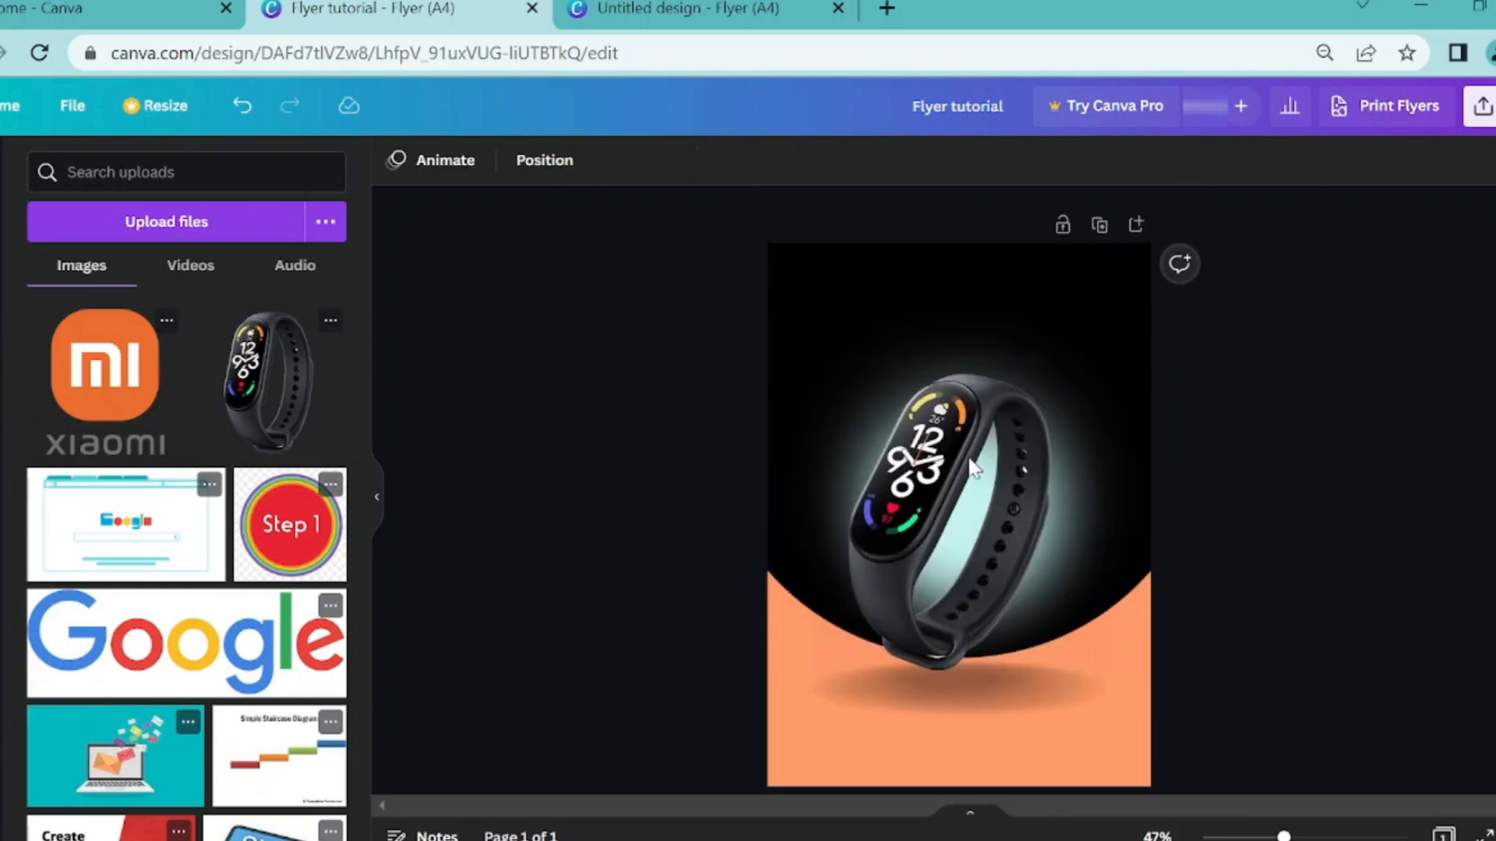
- Move the smart band slightly to the right so it sits centered above the shadow
{"action": "scroll", "coordinate": [874, 397], "scroll_direction": "down", "scroll_amount": 2}
{"action": "mouse_move", "coordinate": [922, 374]}
{"action": "left_mouse_down"}
{"action": "mouse_move", "coordinate": [951, 388]}
{"action": "mouse_move", "coordinate": [935, 377]}
{"action": "left_mouse_up"}
{"action": "left_click", "coordinate": [1340, 463]}
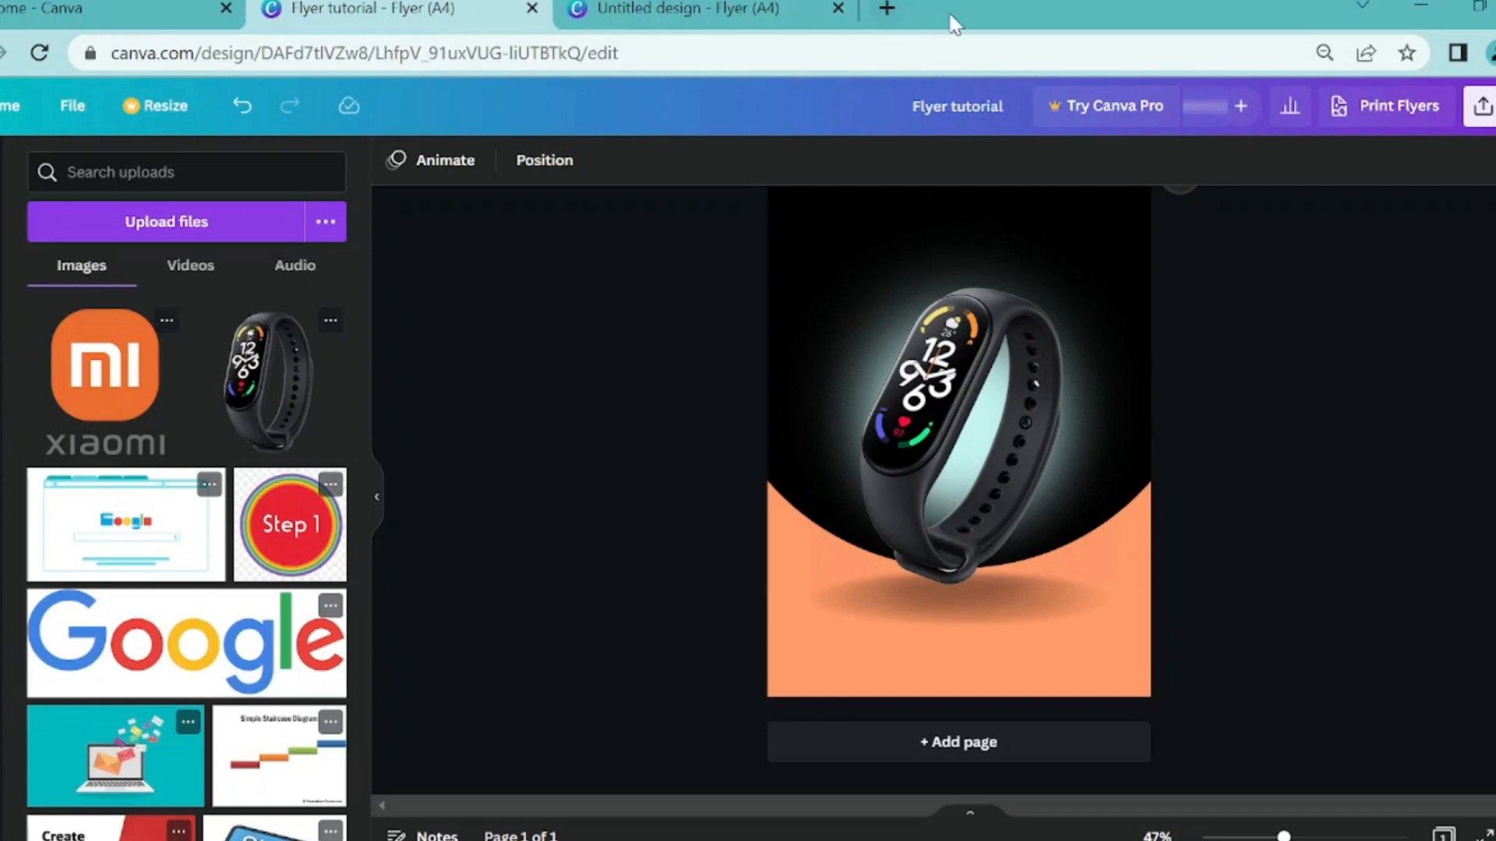
- Search Google Images for "mi band 7 transparent bg" in a new browser tab
{"action": "left_click", "coordinate": [886, 8]}
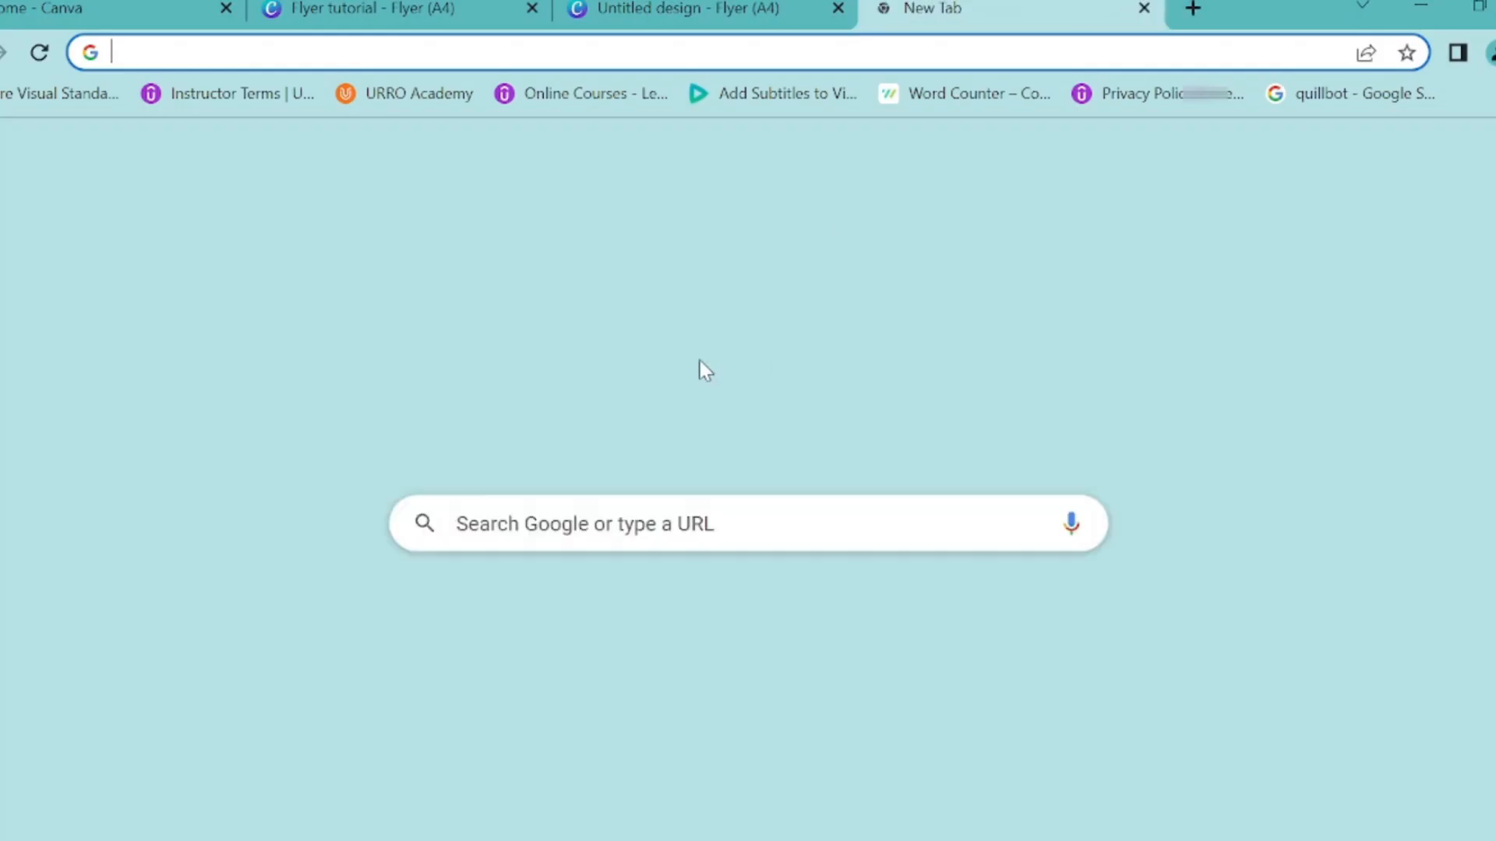
{"action": "left_click", "coordinate": [272, 62]}
{"action": "type", "text": "mi band"}
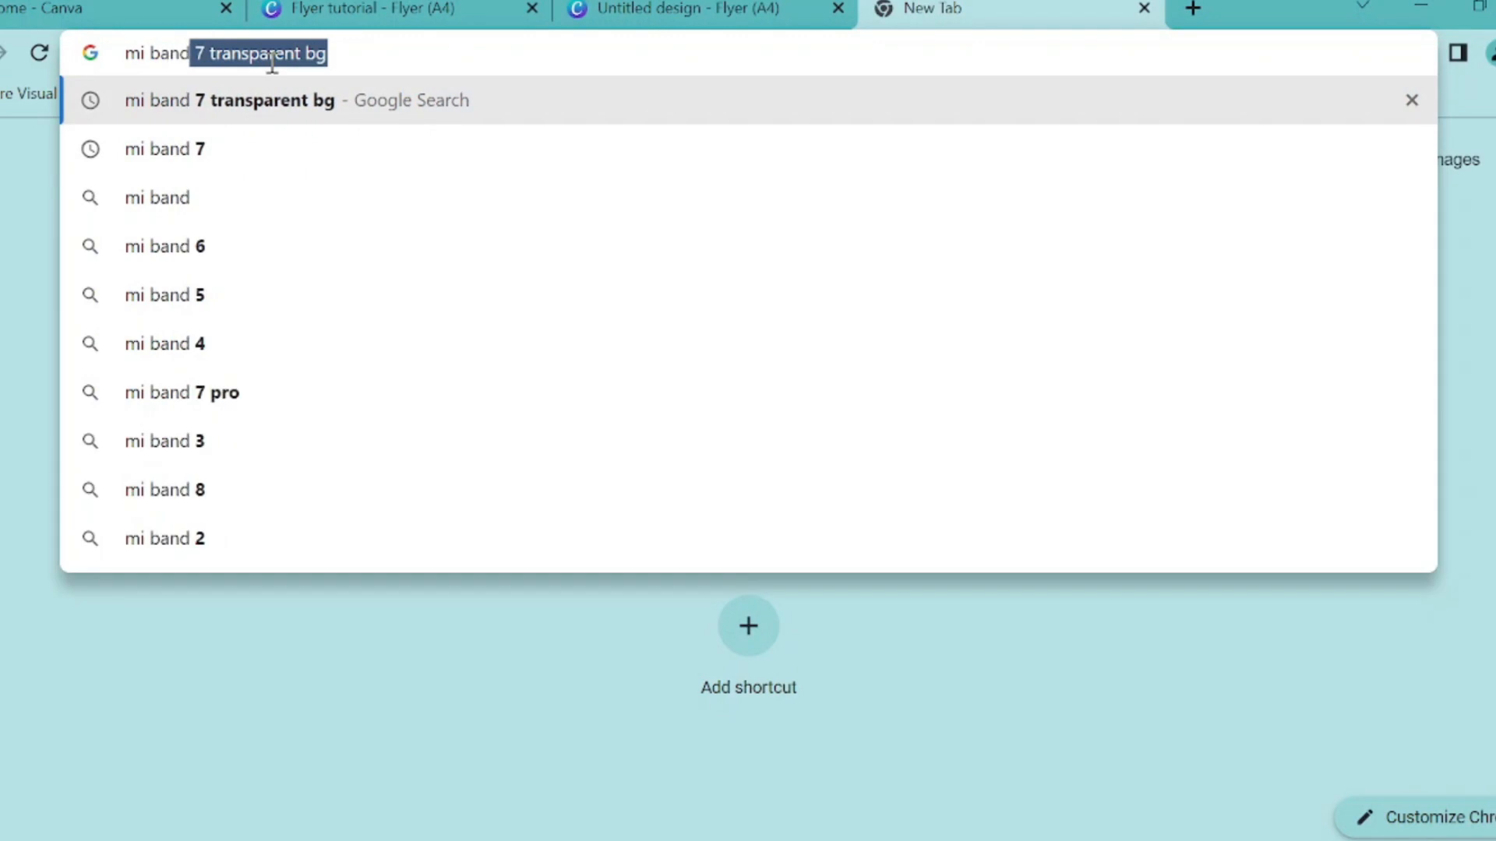
{"action": "key", "text": "Down"}
{"action": "key", "text": "Up"}
{"action": "key", "text": "Return"}
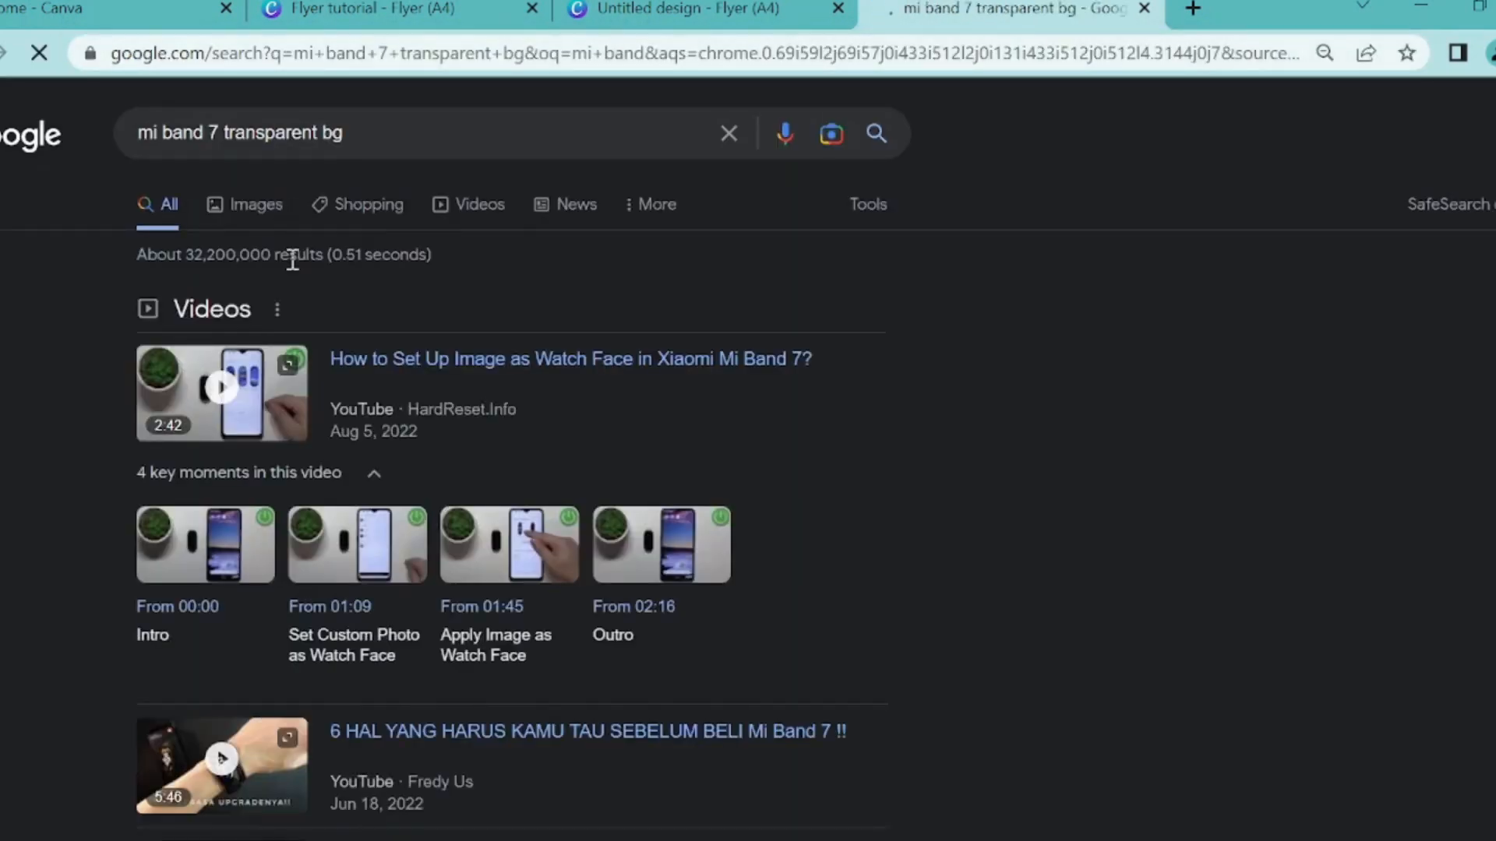
{"action": "left_click", "coordinate": [247, 204]}
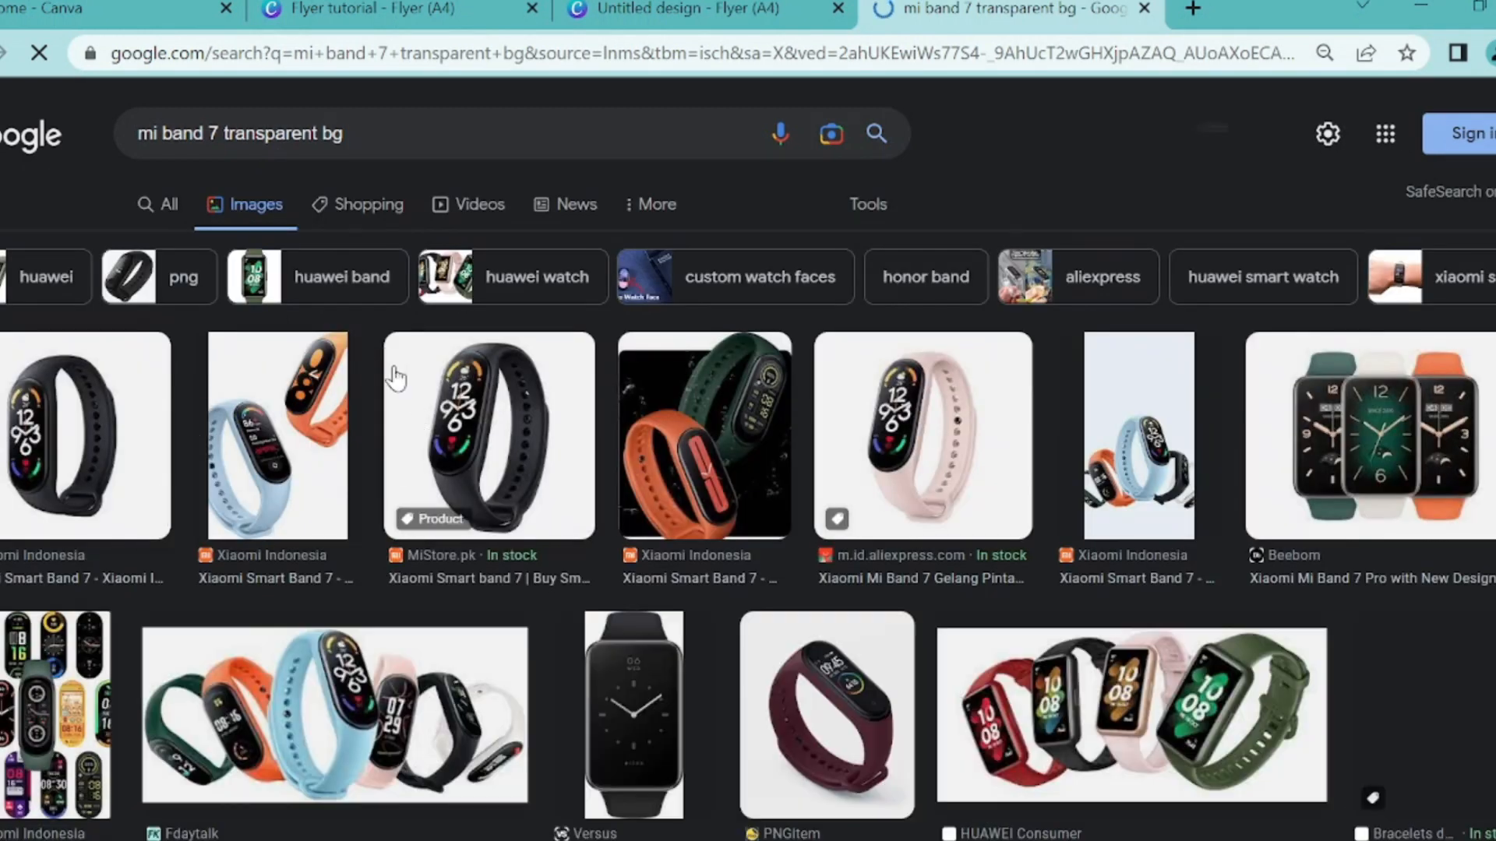
- Browse the image results for band pictures with a transparent background and preview the CleanPNG and Benchmark.pl images
{"action": "scroll", "coordinate": [510, 430], "scroll_direction": "down", "scroll_amount": 5}
{"action": "scroll", "coordinate": [510, 431], "scroll_direction": "up", "scroll_amount": 5}
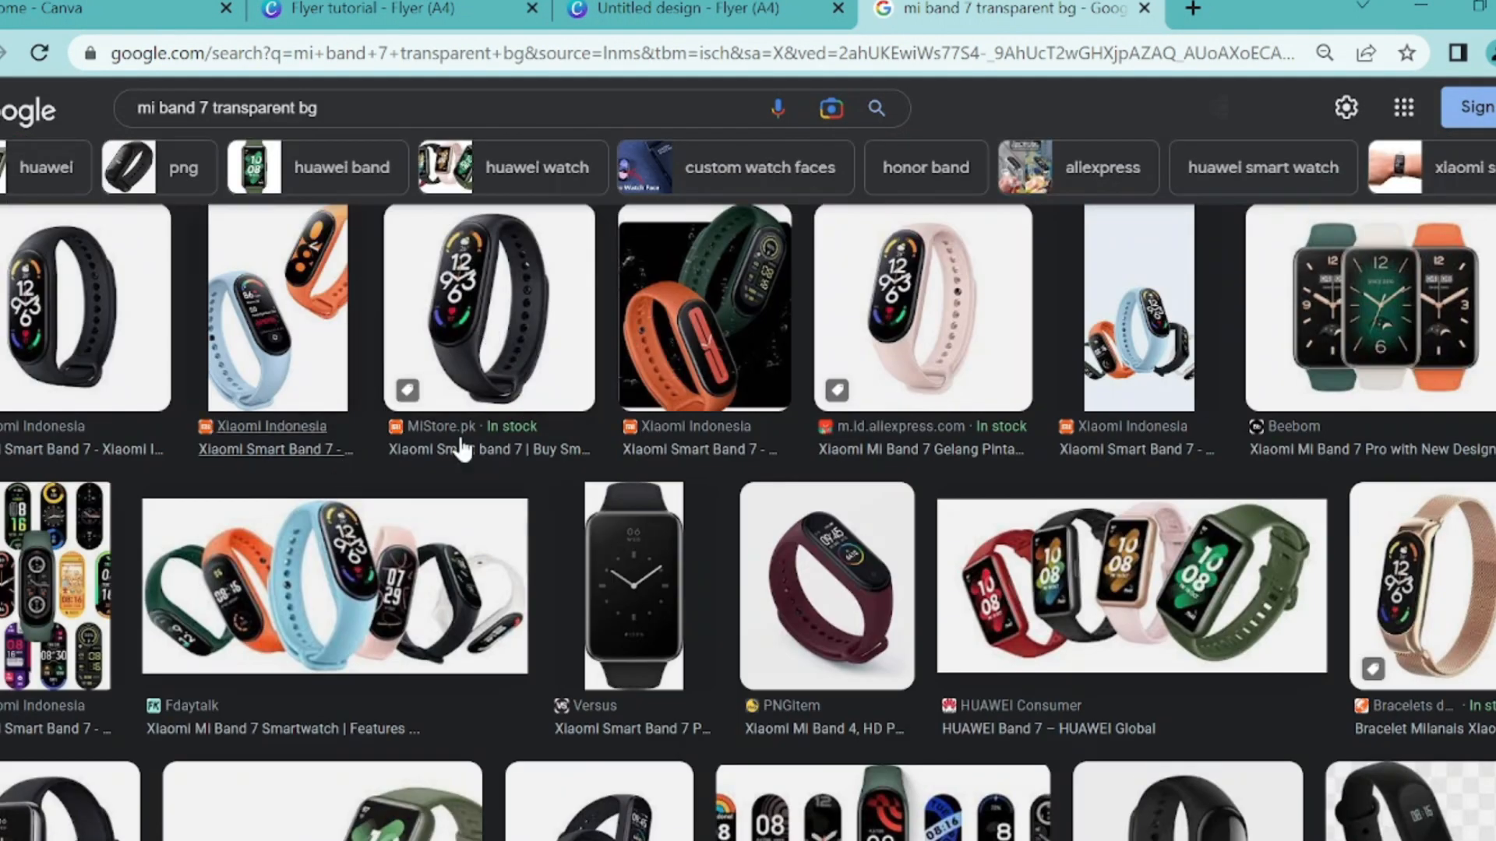
{"action": "scroll", "coordinate": [861, 444], "scroll_direction": "down", "scroll_amount": 5}
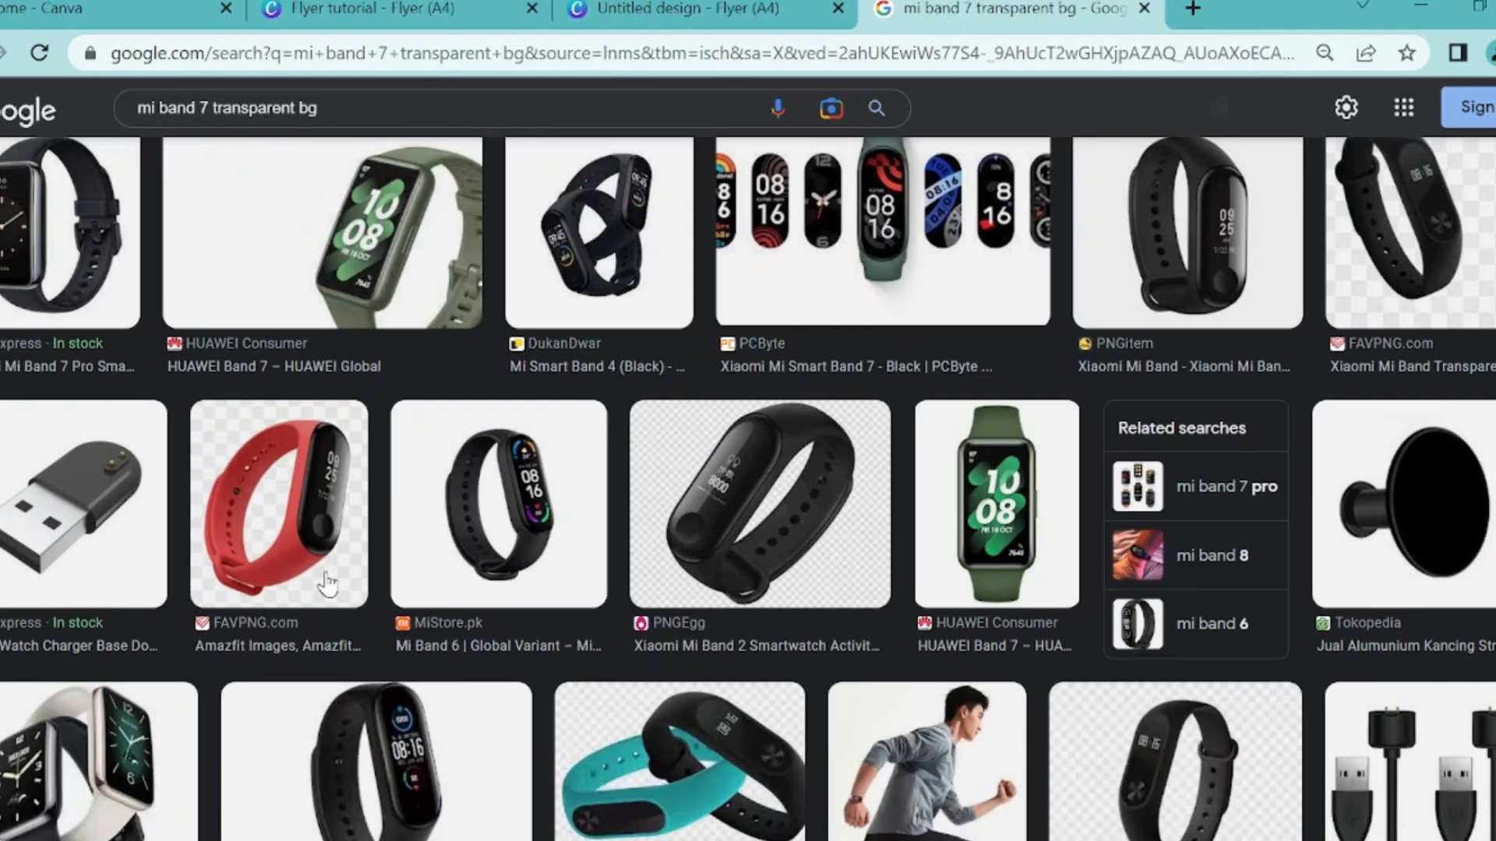
{"action": "scroll", "coordinate": [532, 495], "scroll_direction": "down", "scroll_amount": 5}
{"action": "scroll", "coordinate": [772, 413], "scroll_direction": "up", "scroll_amount": 10}
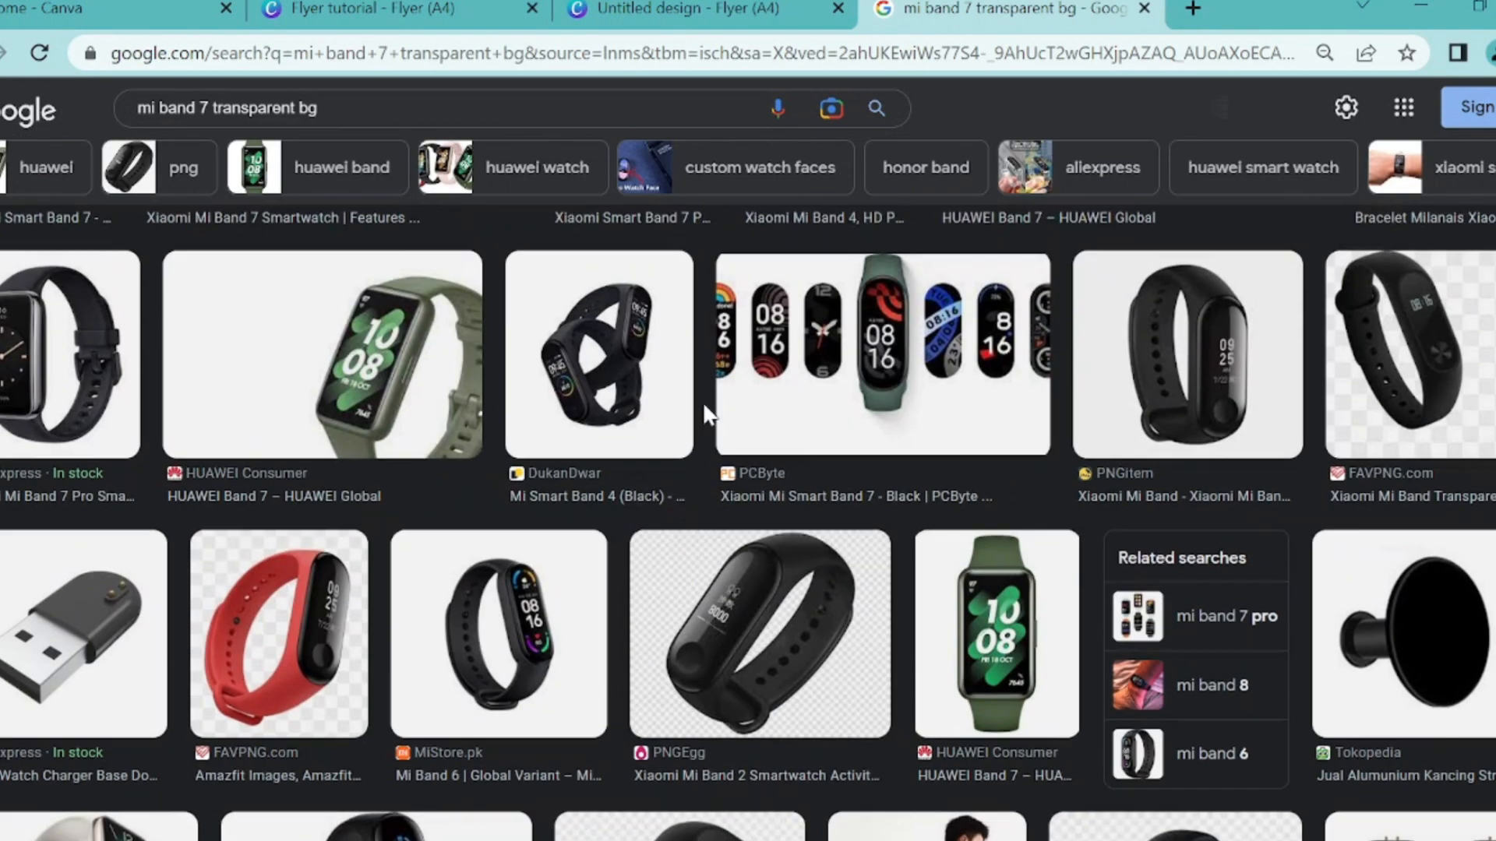
{"action": "scroll", "coordinate": [698, 385], "scroll_direction": "down", "scroll_amount": 15}
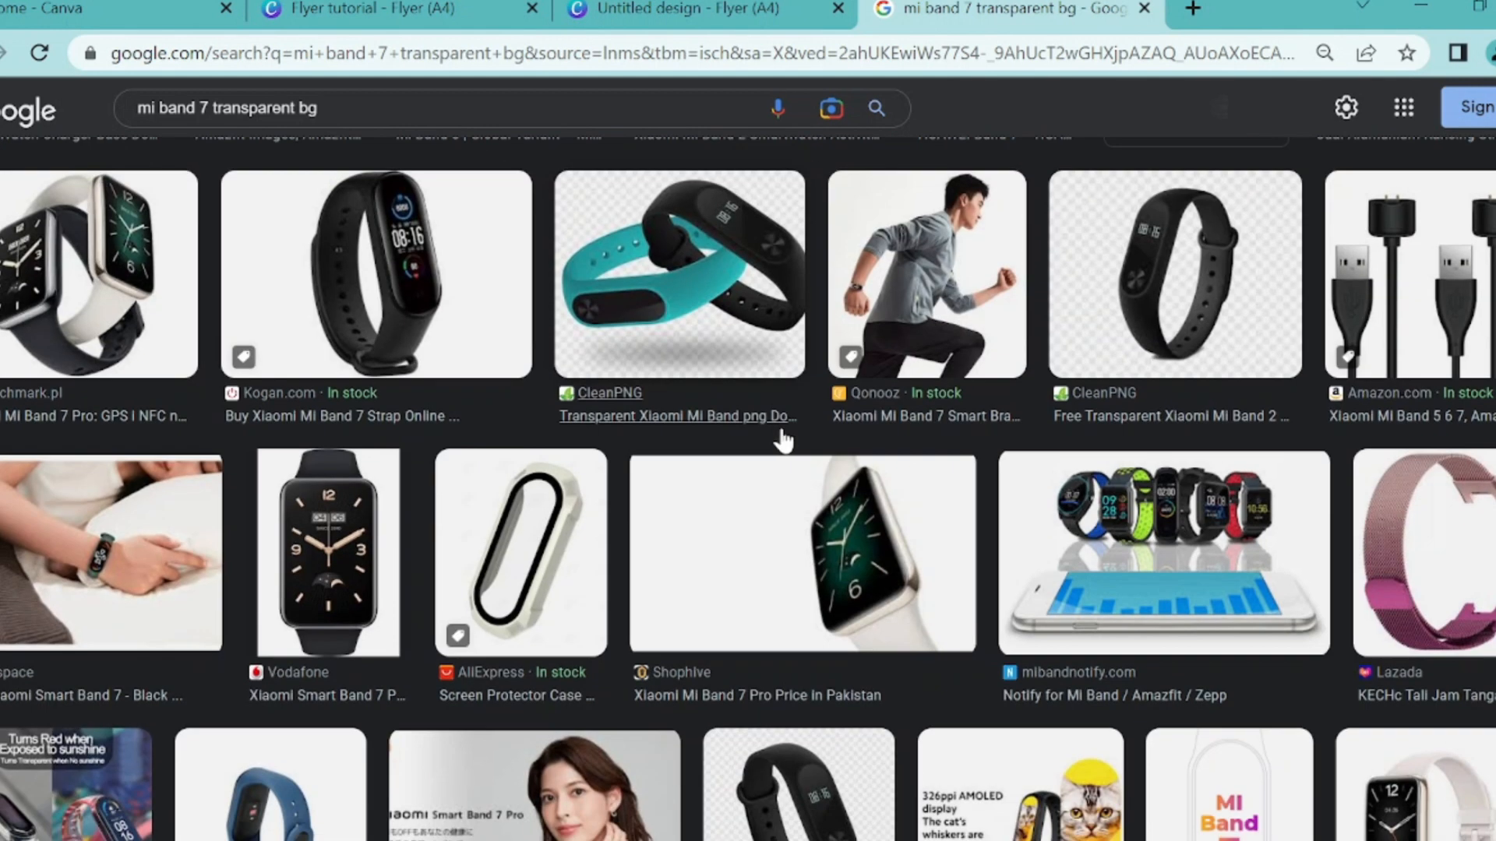
{"action": "left_click", "coordinate": [629, 288]}
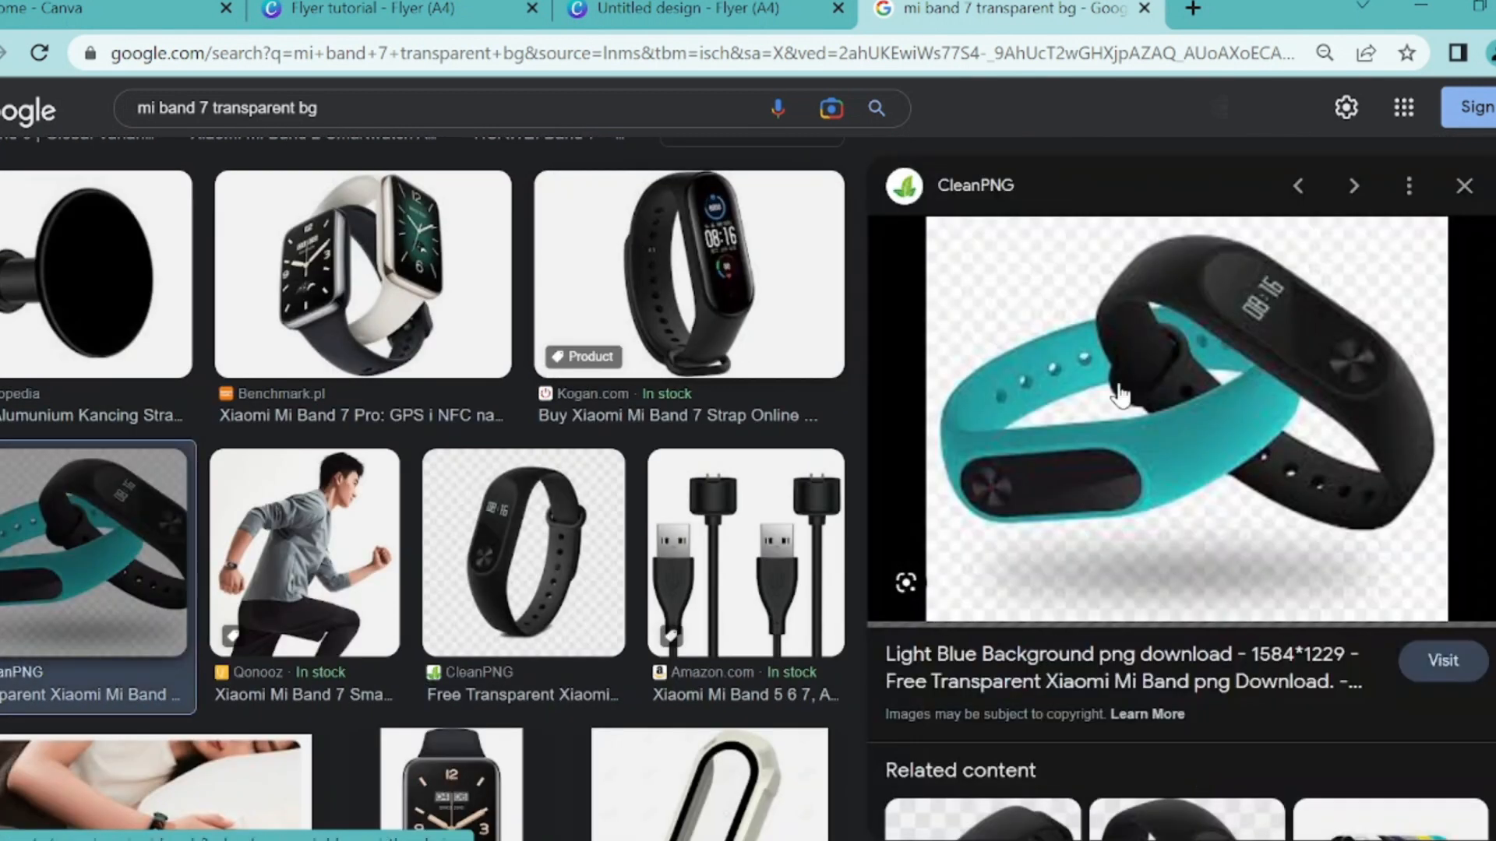
{"action": "left_click", "coordinate": [301, 294]}
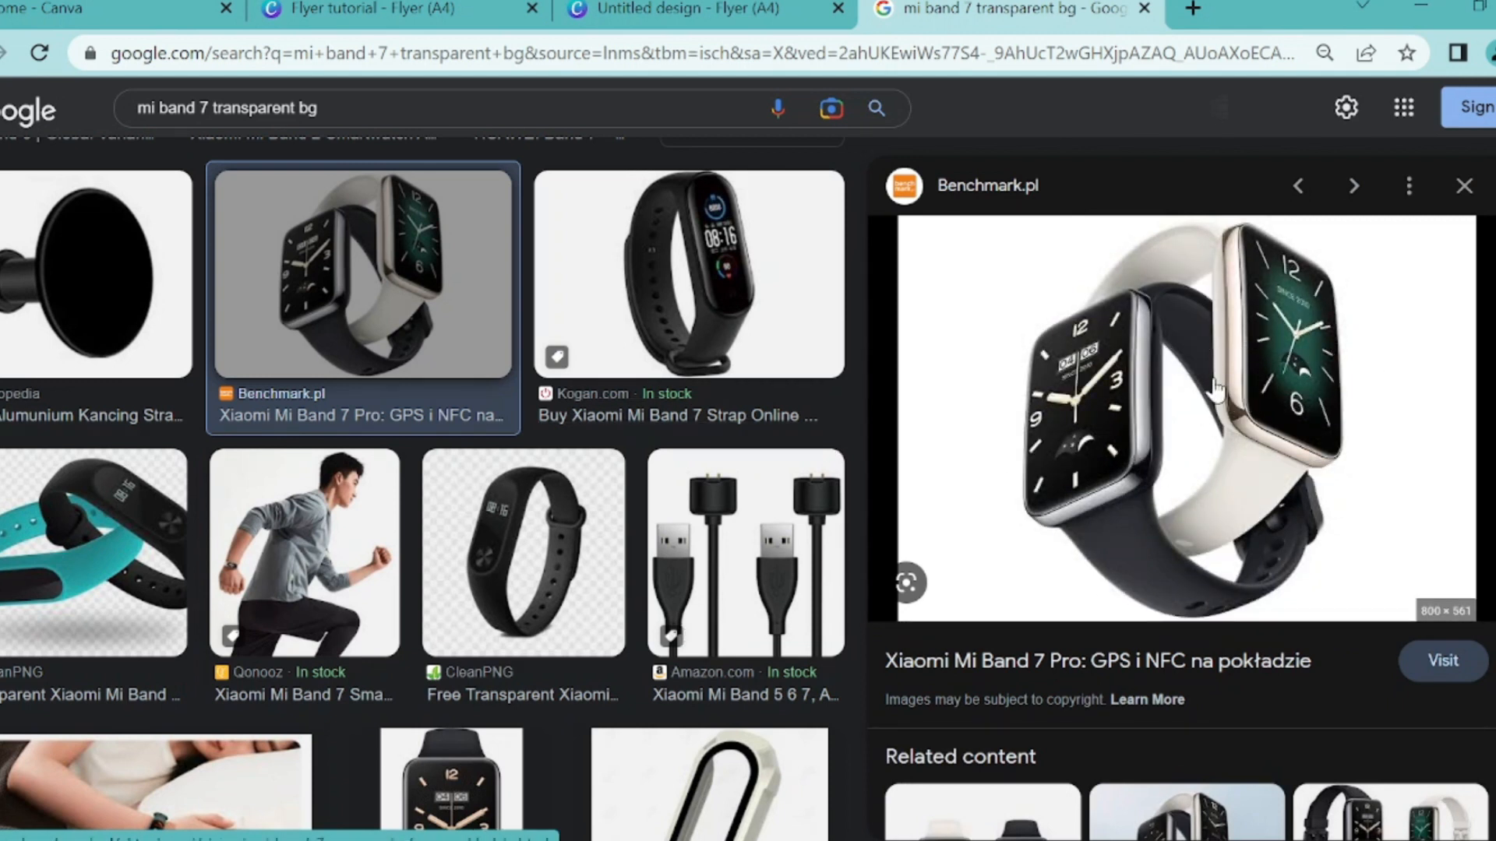
{"action": "scroll", "coordinate": [646, 409], "scroll_direction": "up", "scroll_amount": 6}
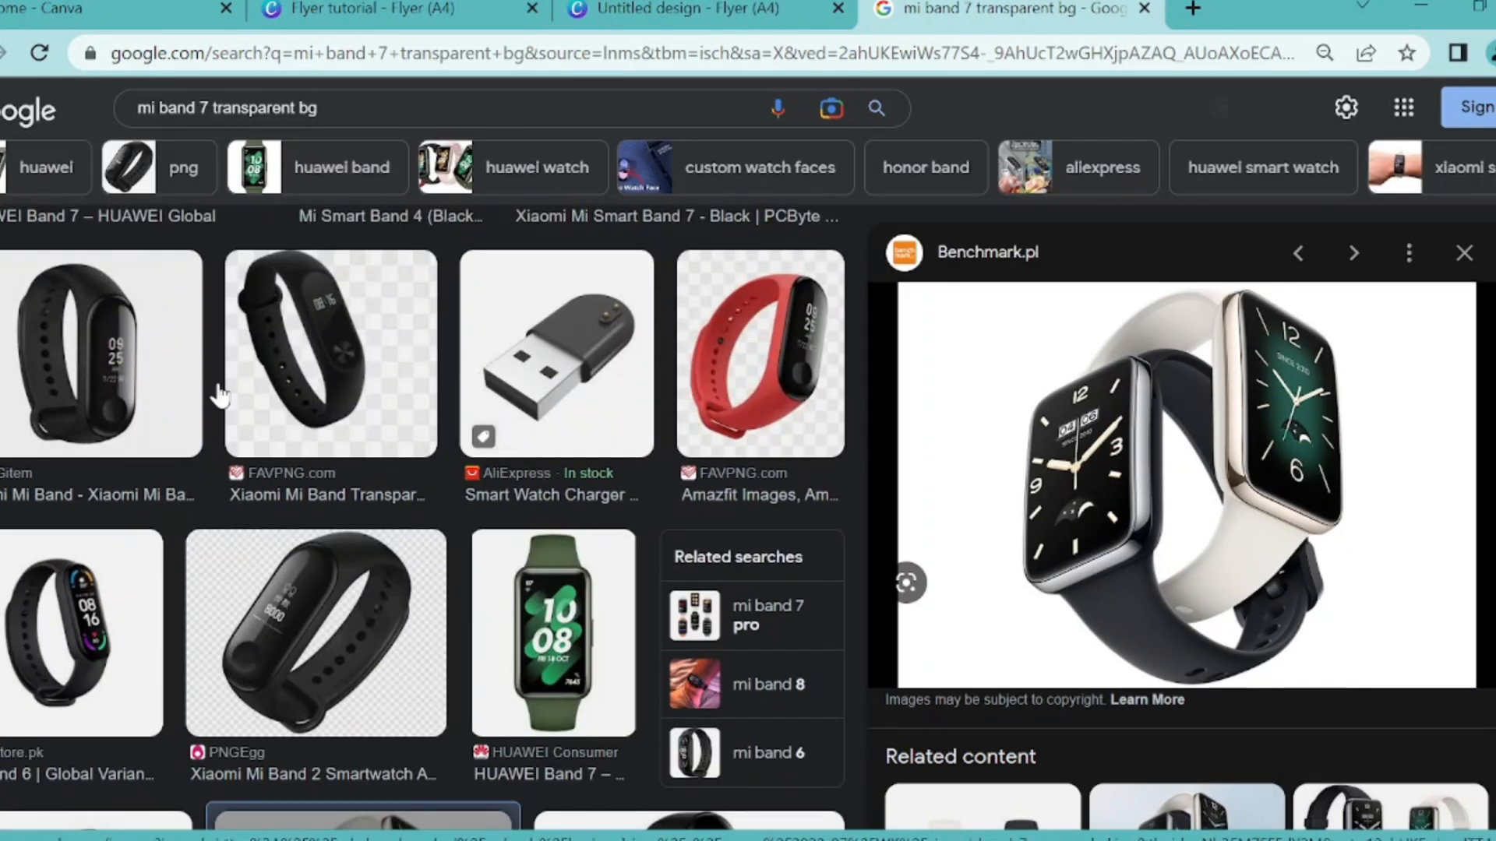
- Preview a Mi Band image in the search results, add it to the flyer's uploads and close the Google search
{"action": "left_click", "coordinate": [85, 419]}
{"action": "left_click", "coordinate": [125, 704]}
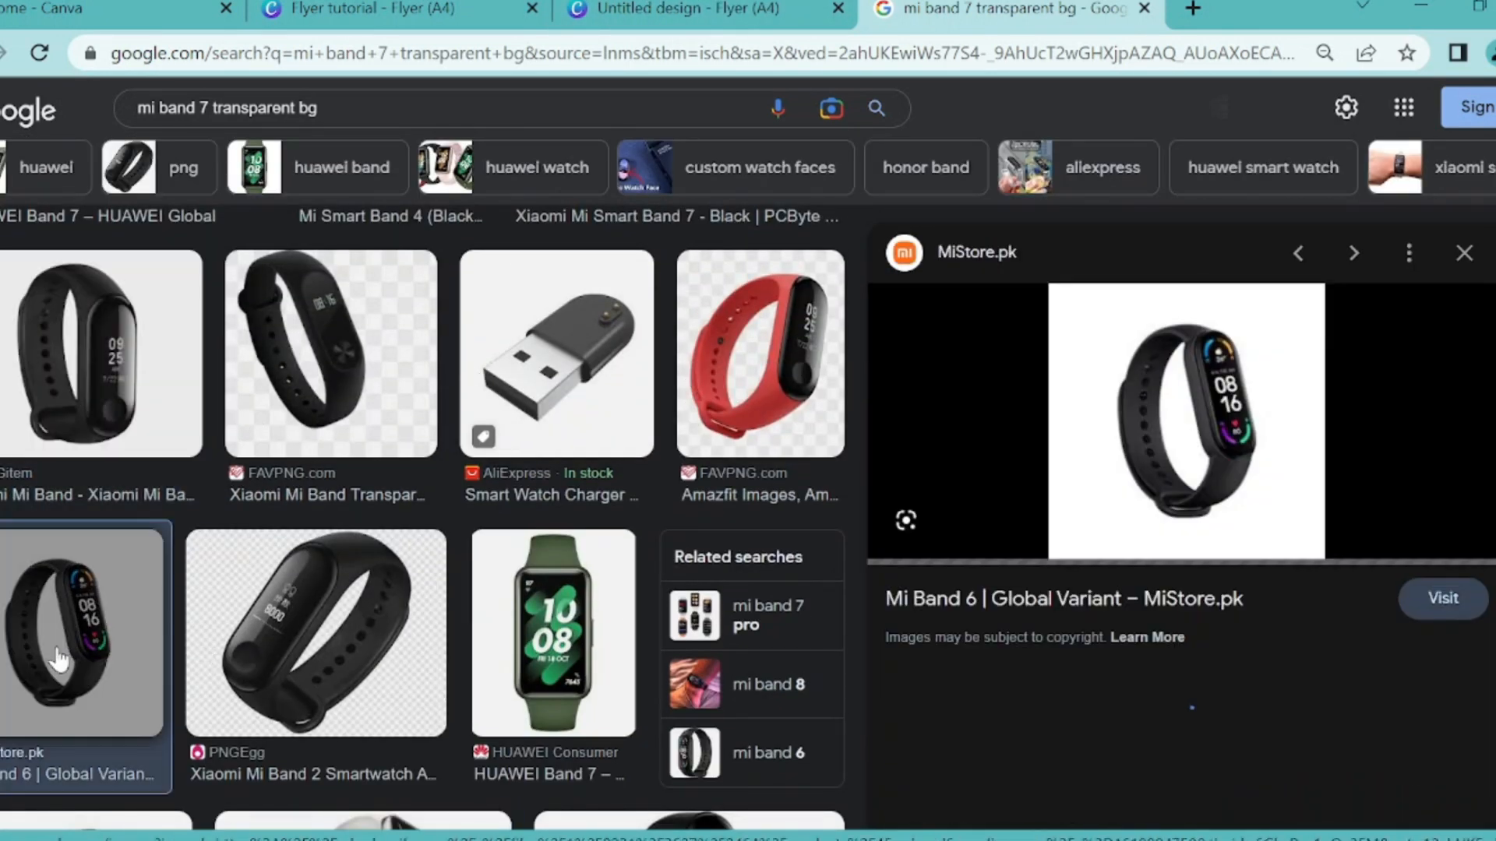
{"action": "left_click_drag", "start_coordinate": [1190, 512], "coordinate": [223, 623]}
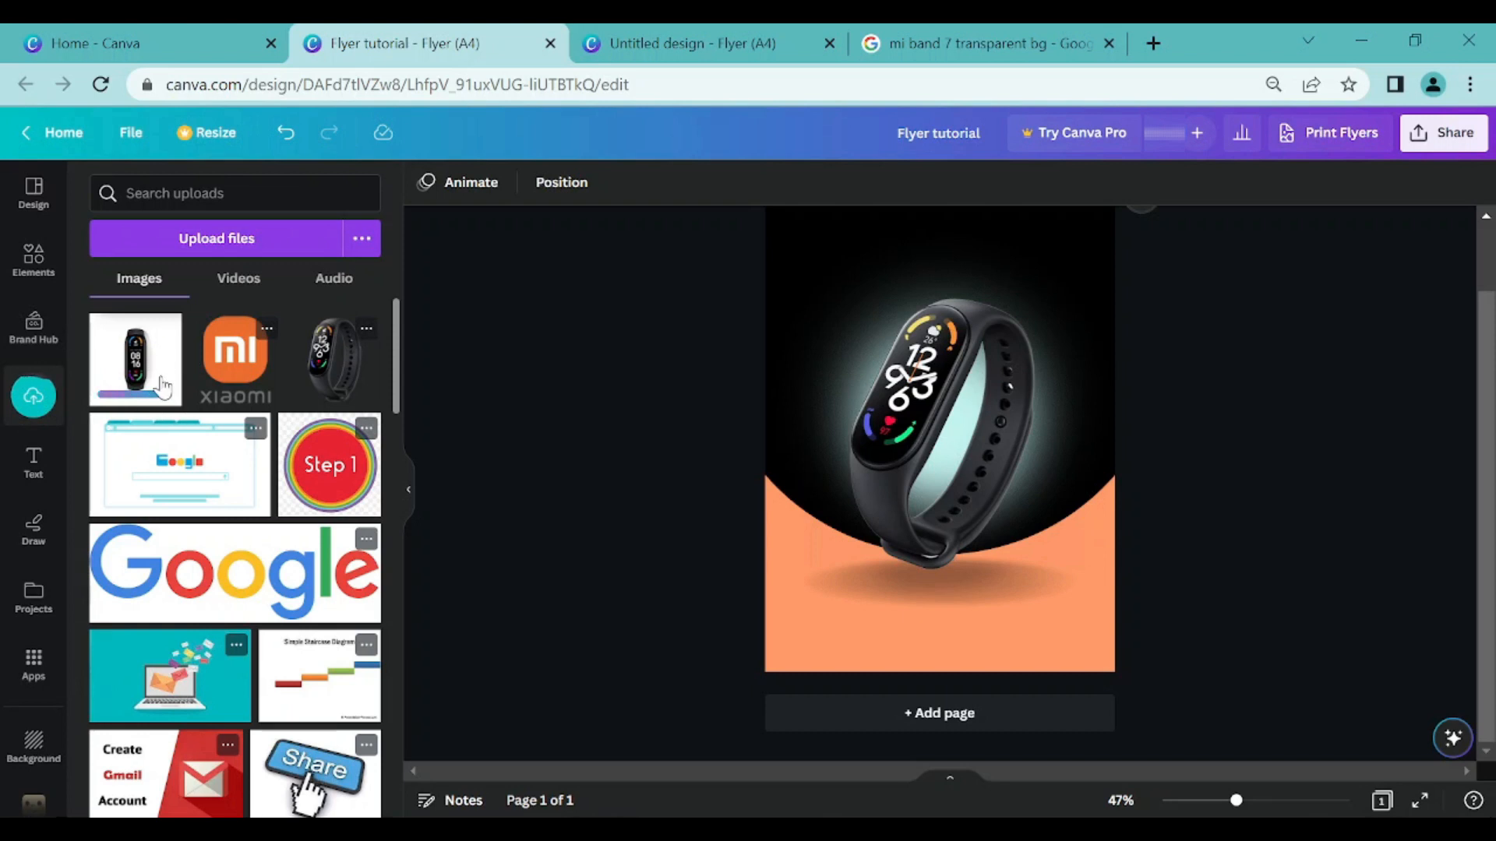
{"action": "left_click", "coordinate": [1037, 44]}
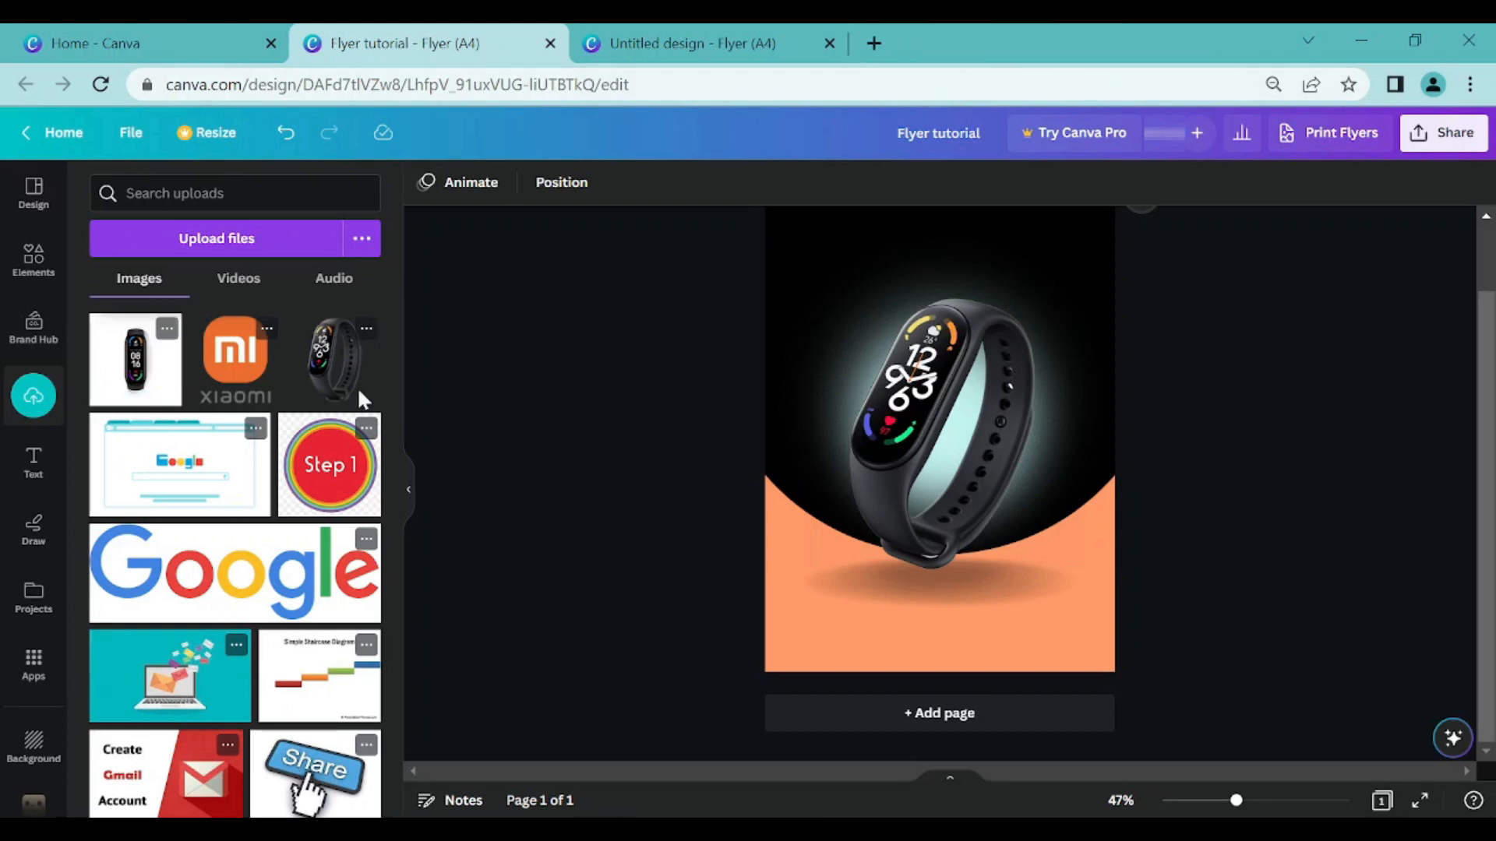
{"action": "left_click", "coordinate": [167, 328]}
{"action": "left_click", "coordinate": [686, 419]}
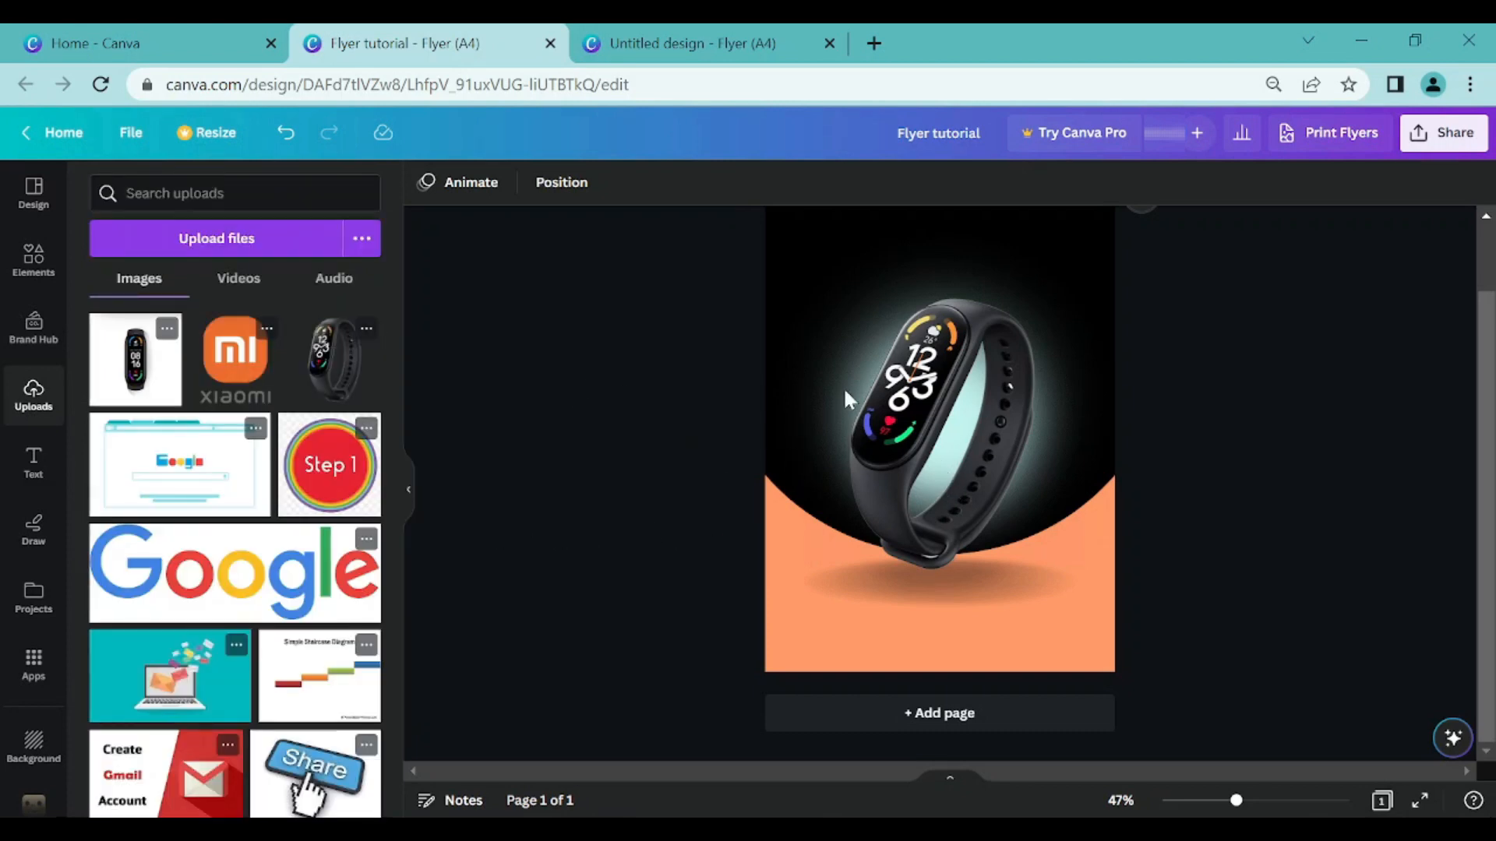
- Clear the shadow search and browse the complete collection of frames
{"action": "scroll", "coordinate": [857, 390], "scroll_direction": "up", "scroll_amount": 1}
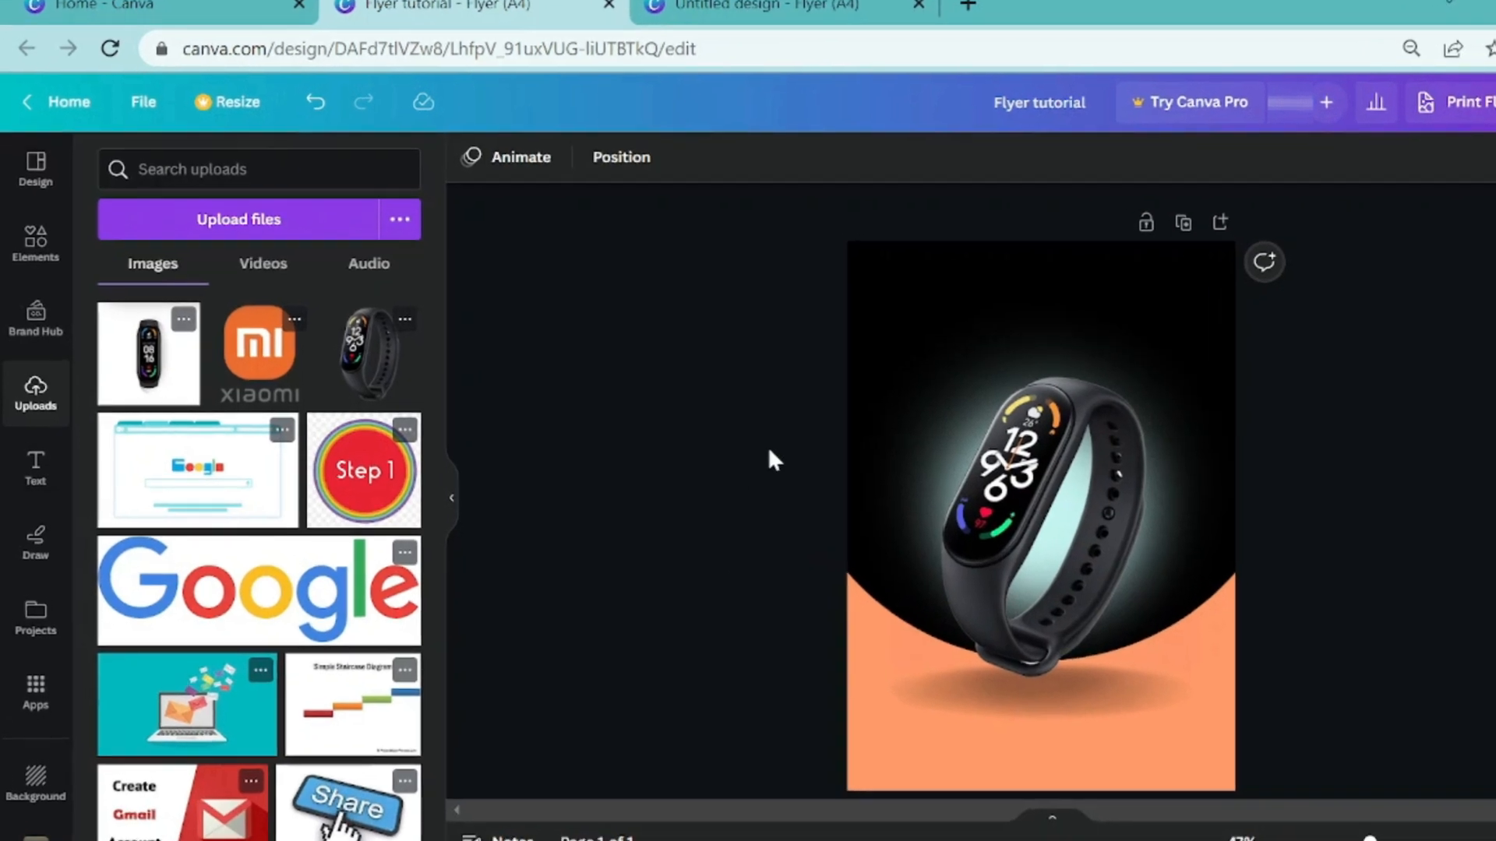
{"action": "left_click", "coordinate": [33, 240]}
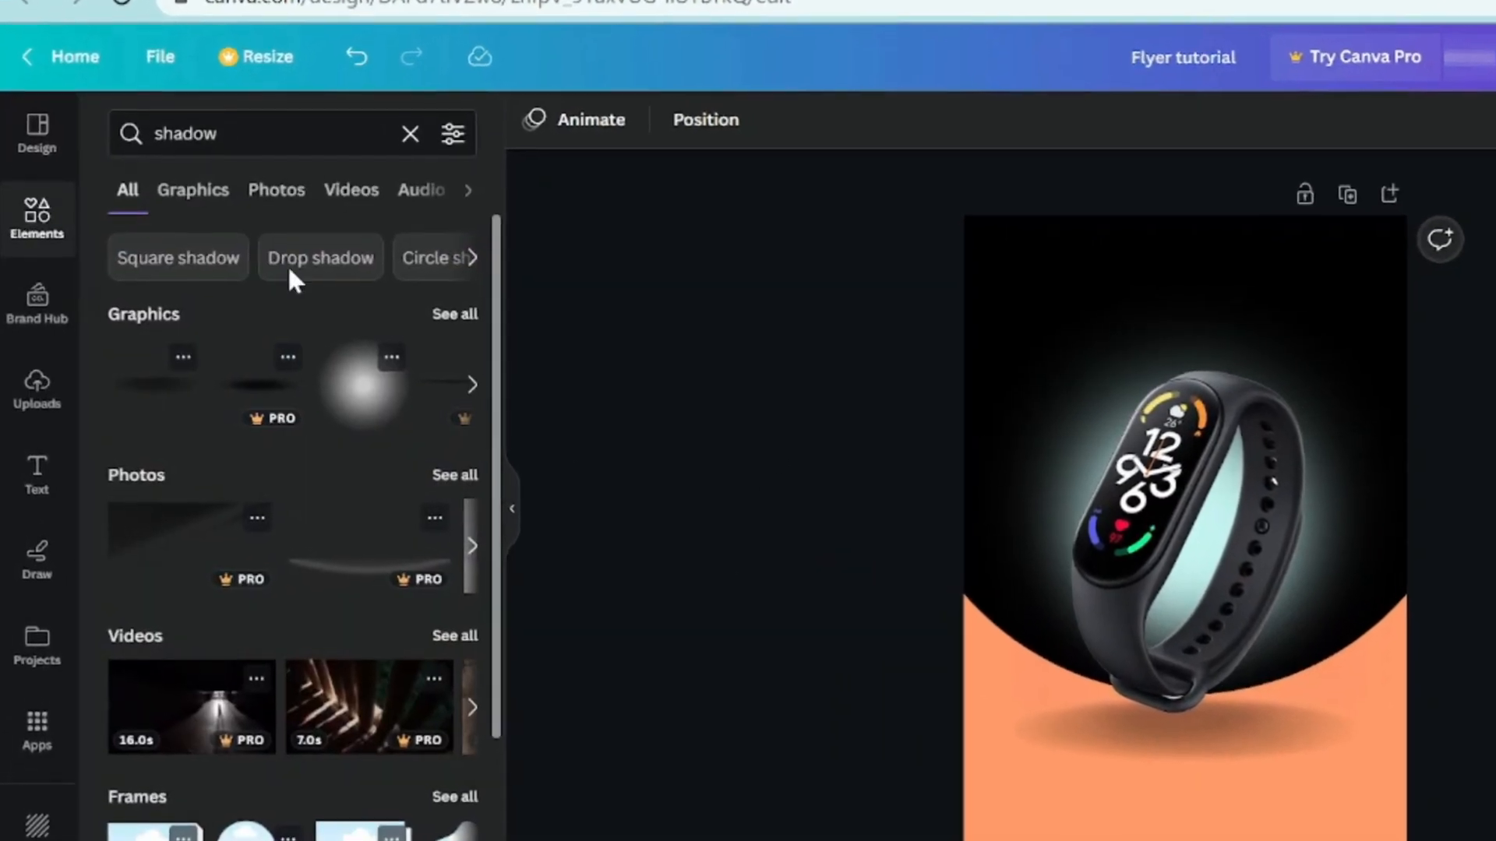
{"action": "left_click", "coordinate": [401, 141]}
{"action": "scroll", "coordinate": [261, 590], "scroll_direction": "down", "scroll_amount": 15}
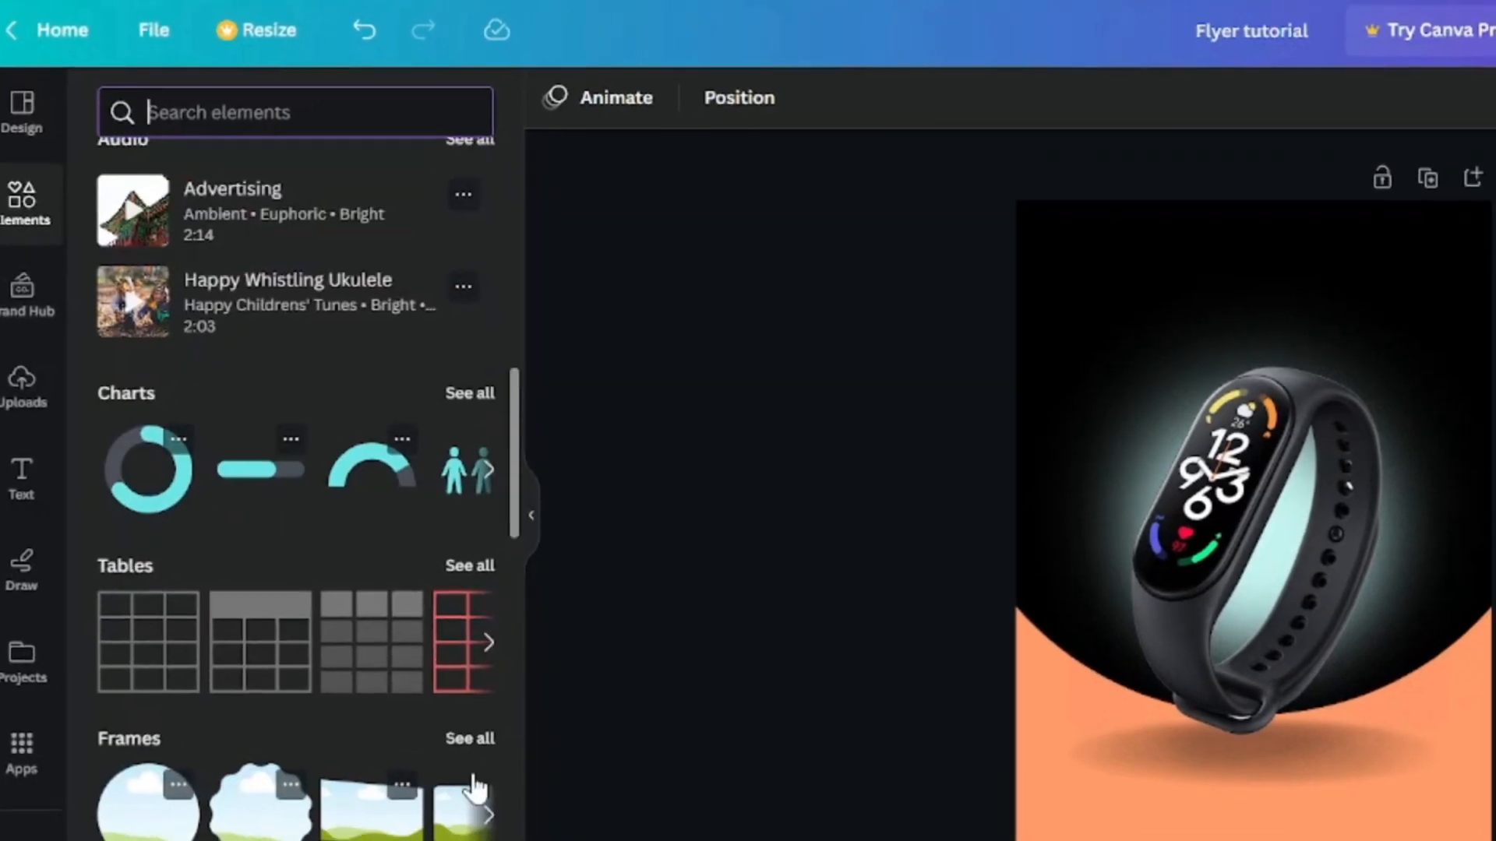
{"action": "left_click", "coordinate": [482, 743]}
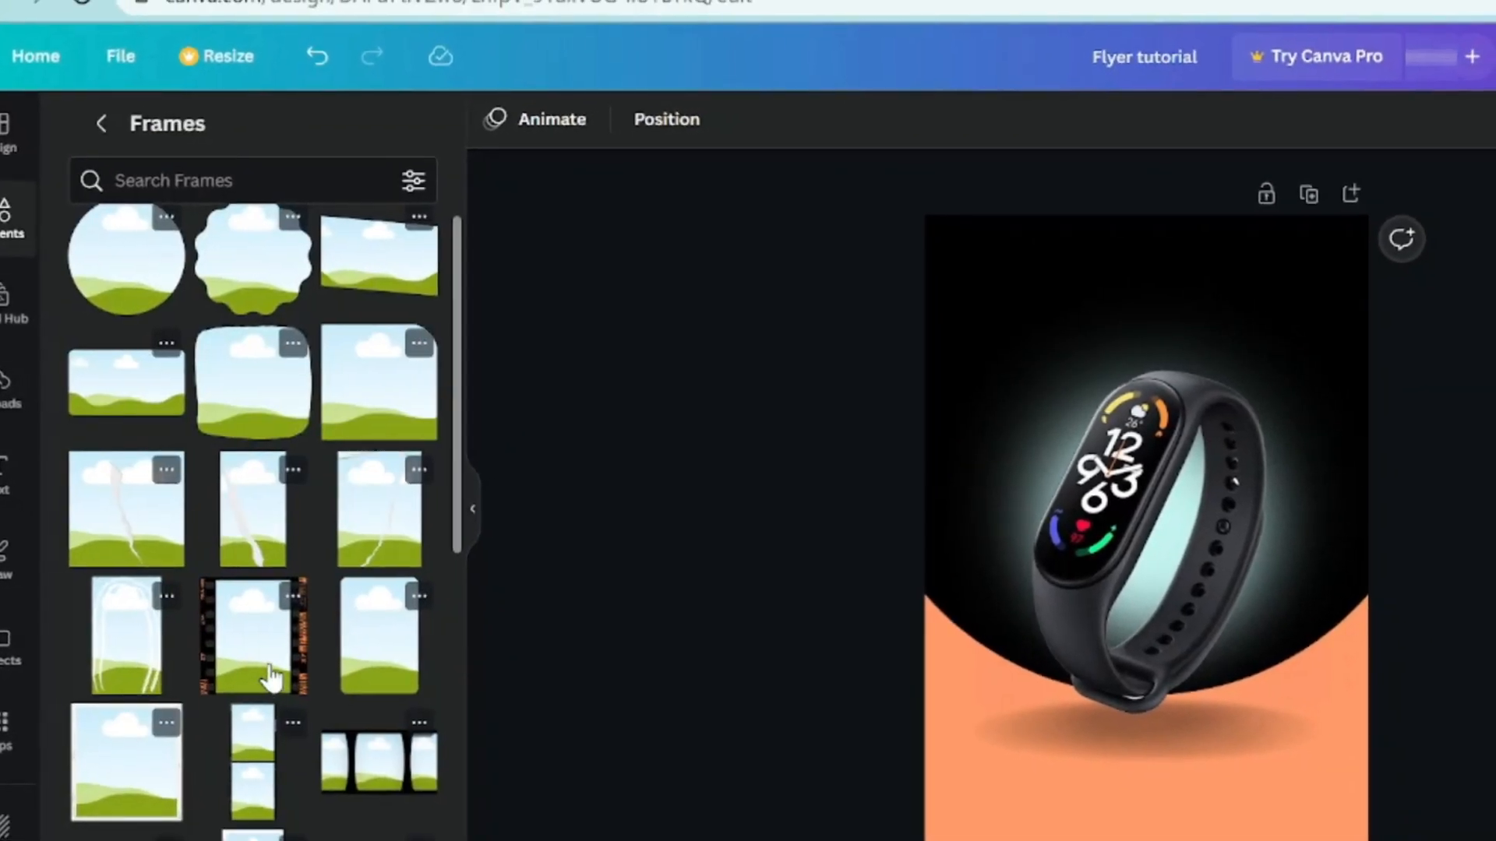
{"action": "scroll", "coordinate": [233, 546], "scroll_direction": "down", "scroll_amount": 4}
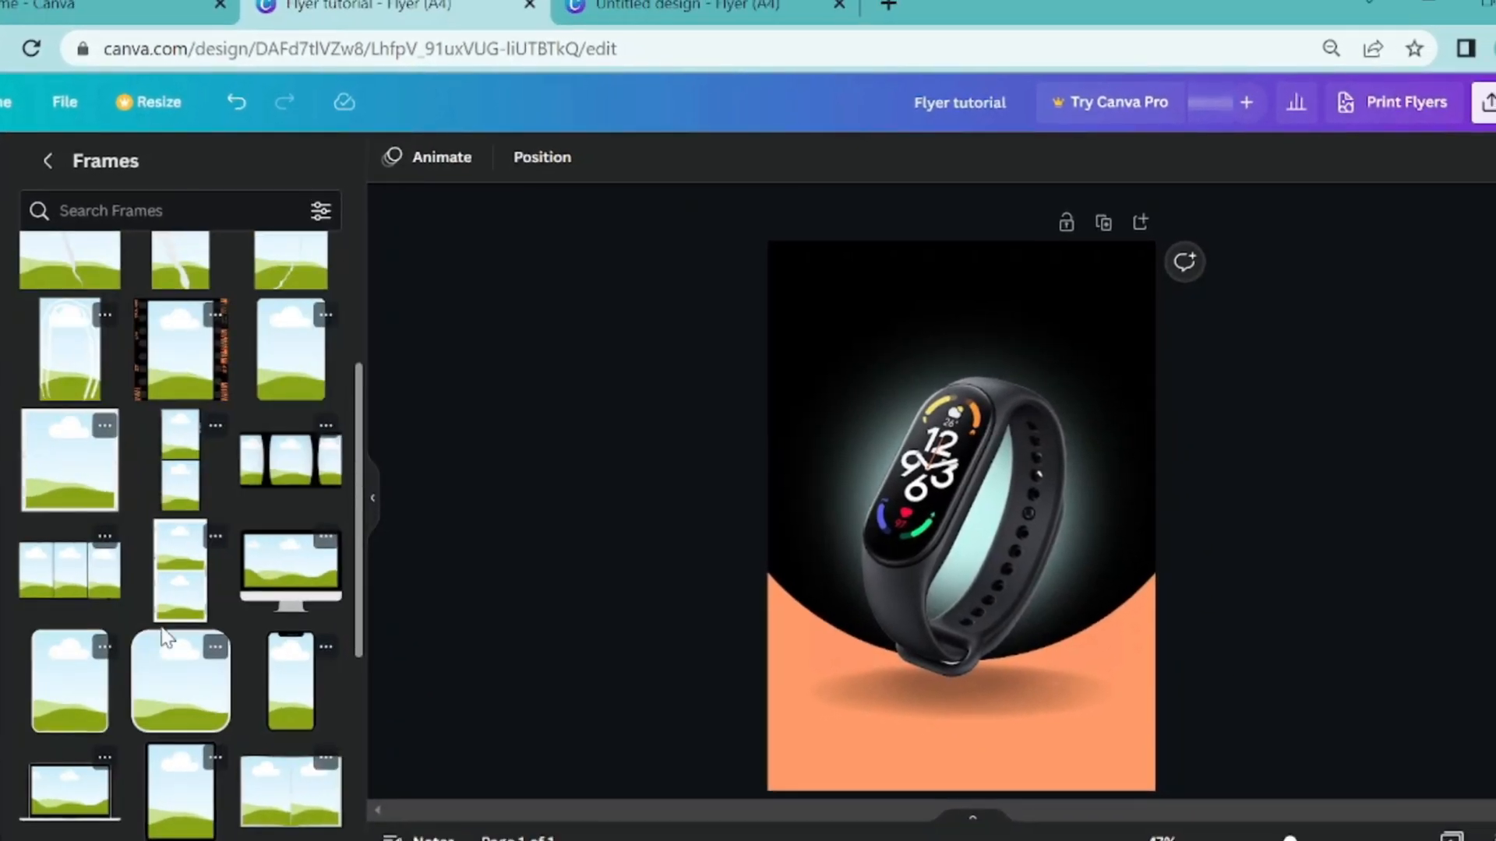
{"action": "scroll", "coordinate": [162, 636], "scroll_direction": "up", "scroll_amount": 3}
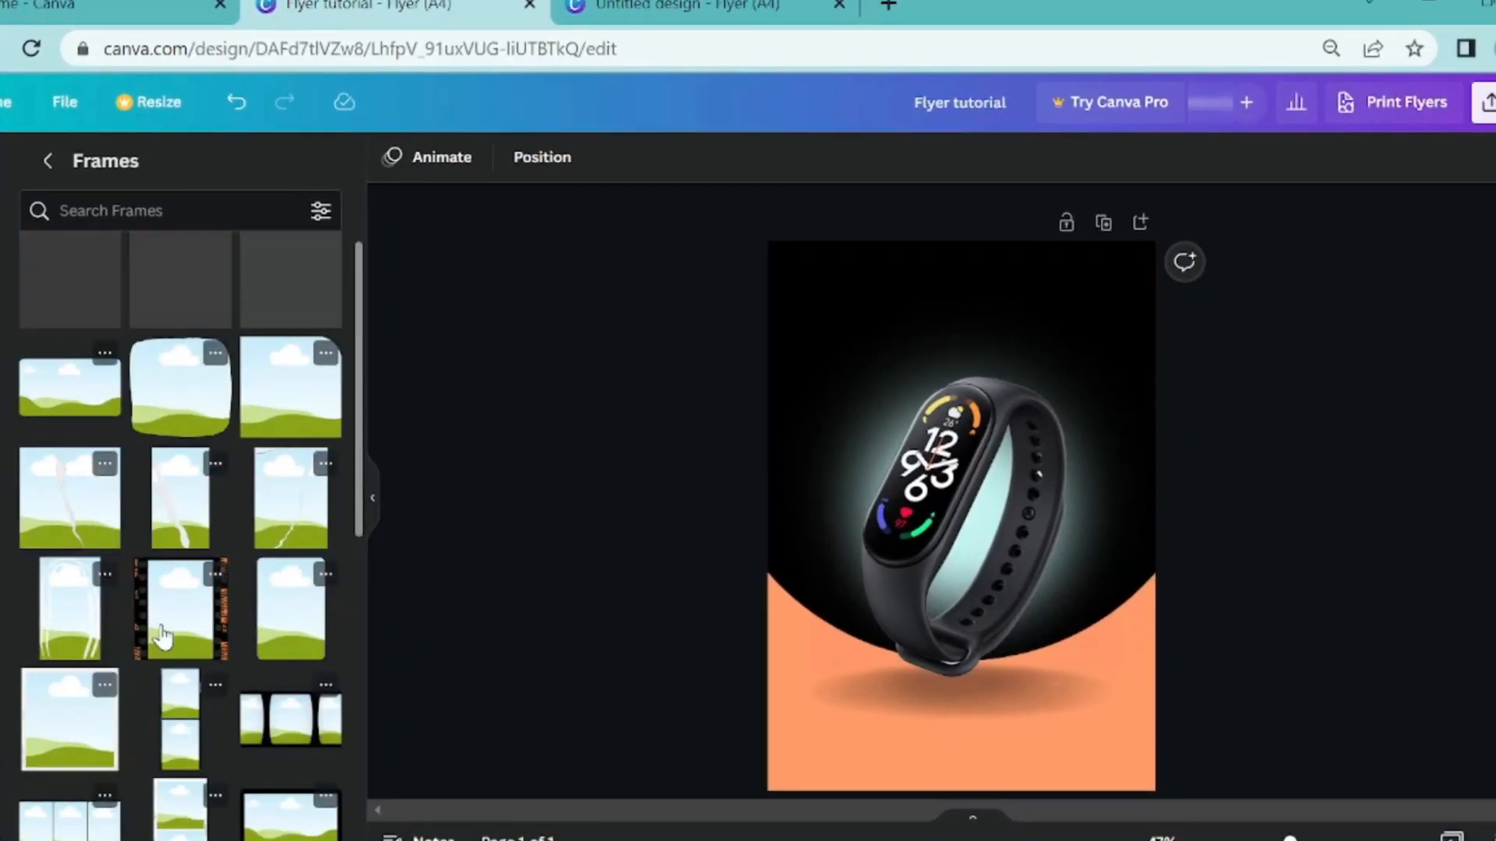
{"action": "scroll", "coordinate": [162, 635], "scroll_direction": "down", "scroll_amount": 4}
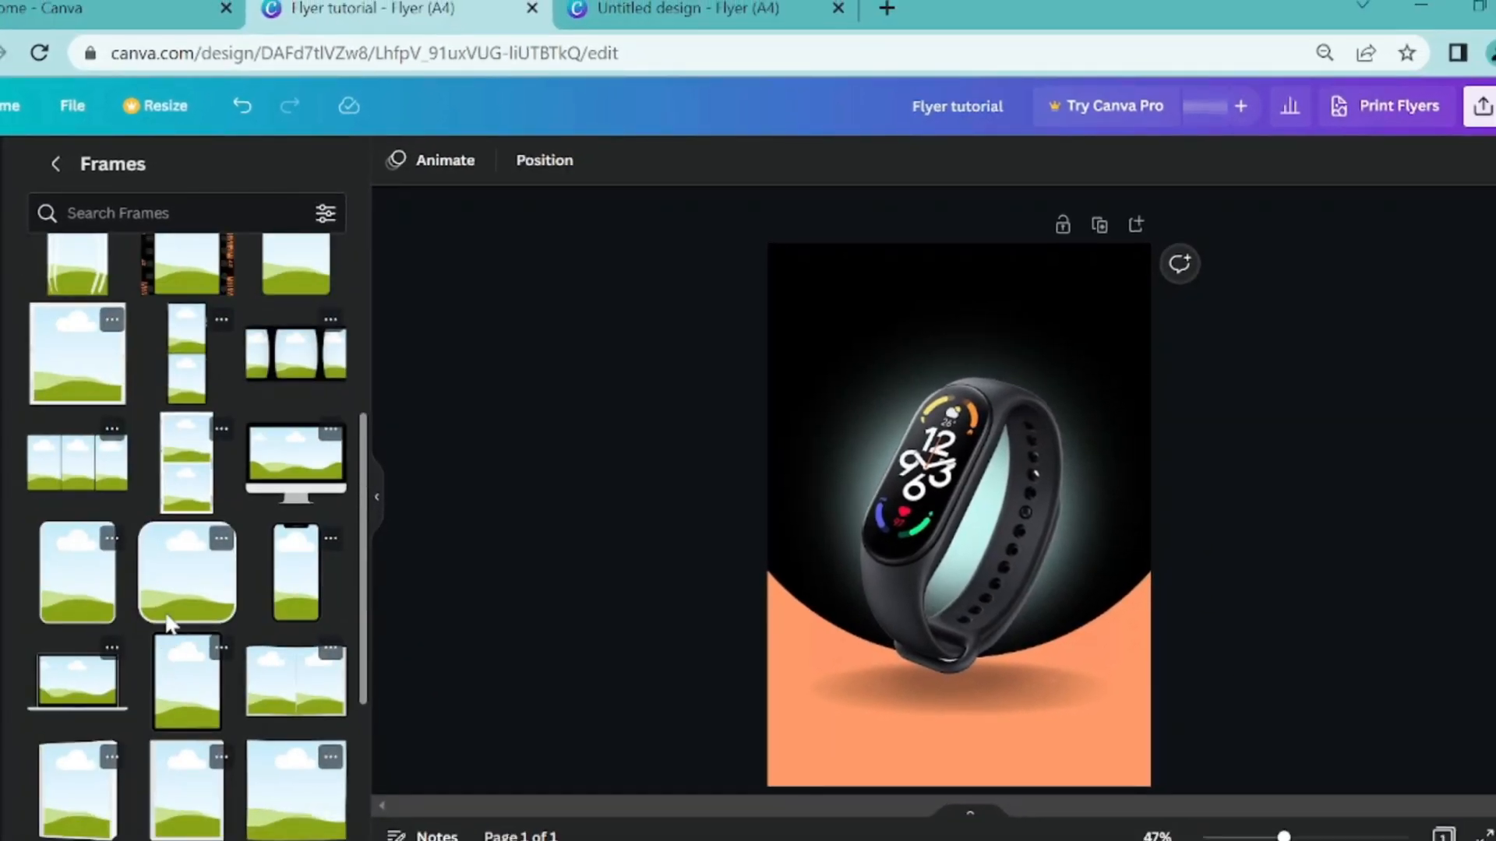
- Try a white-bordered square frame on the flyer and delete it
{"action": "left_click", "coordinate": [167, 619]}
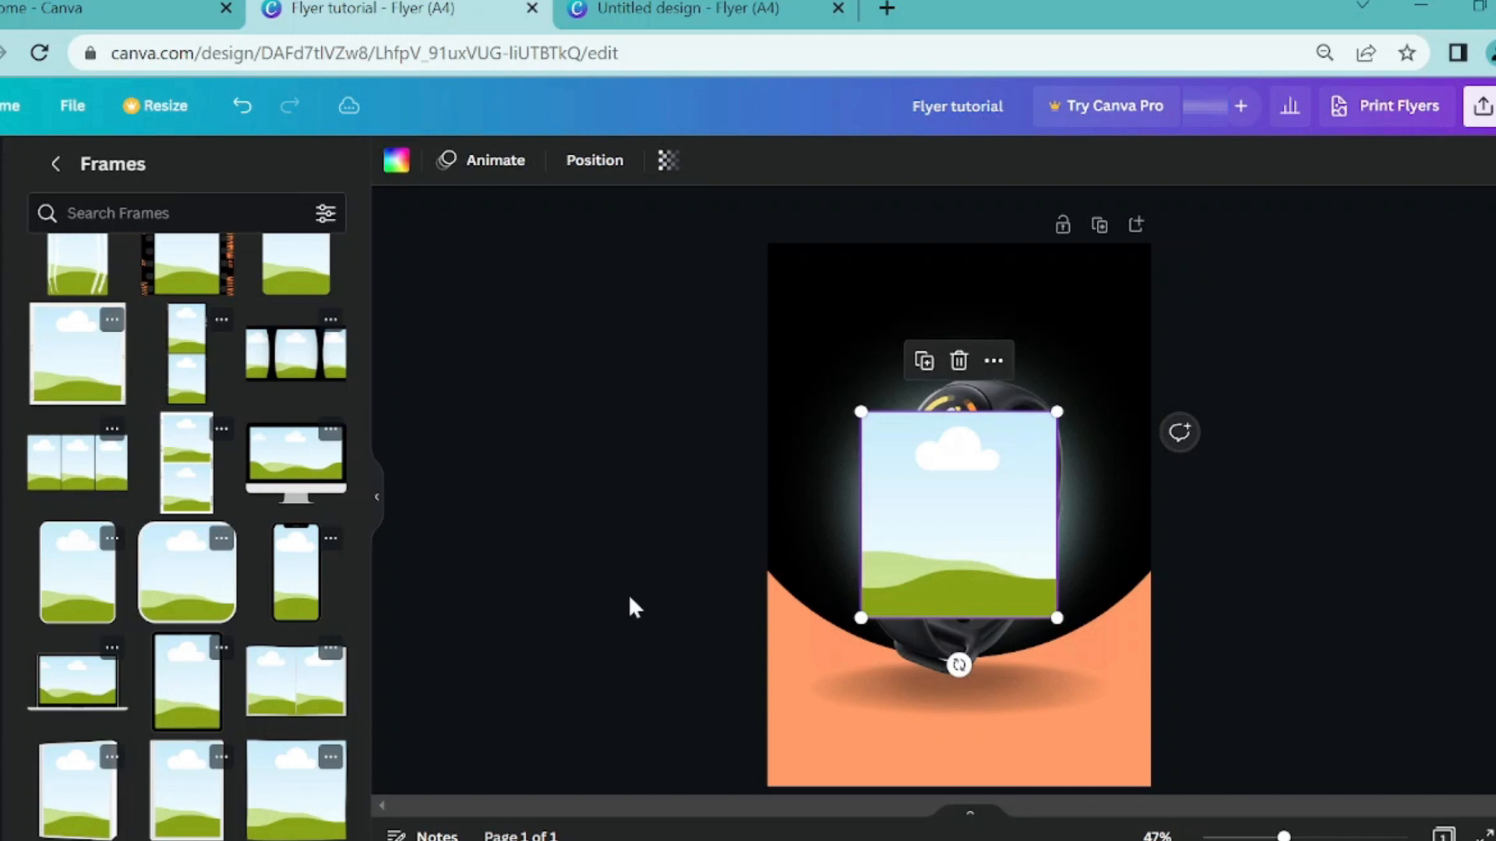
{"action": "scroll", "coordinate": [125, 664], "scroll_direction": "up", "scroll_amount": 4}
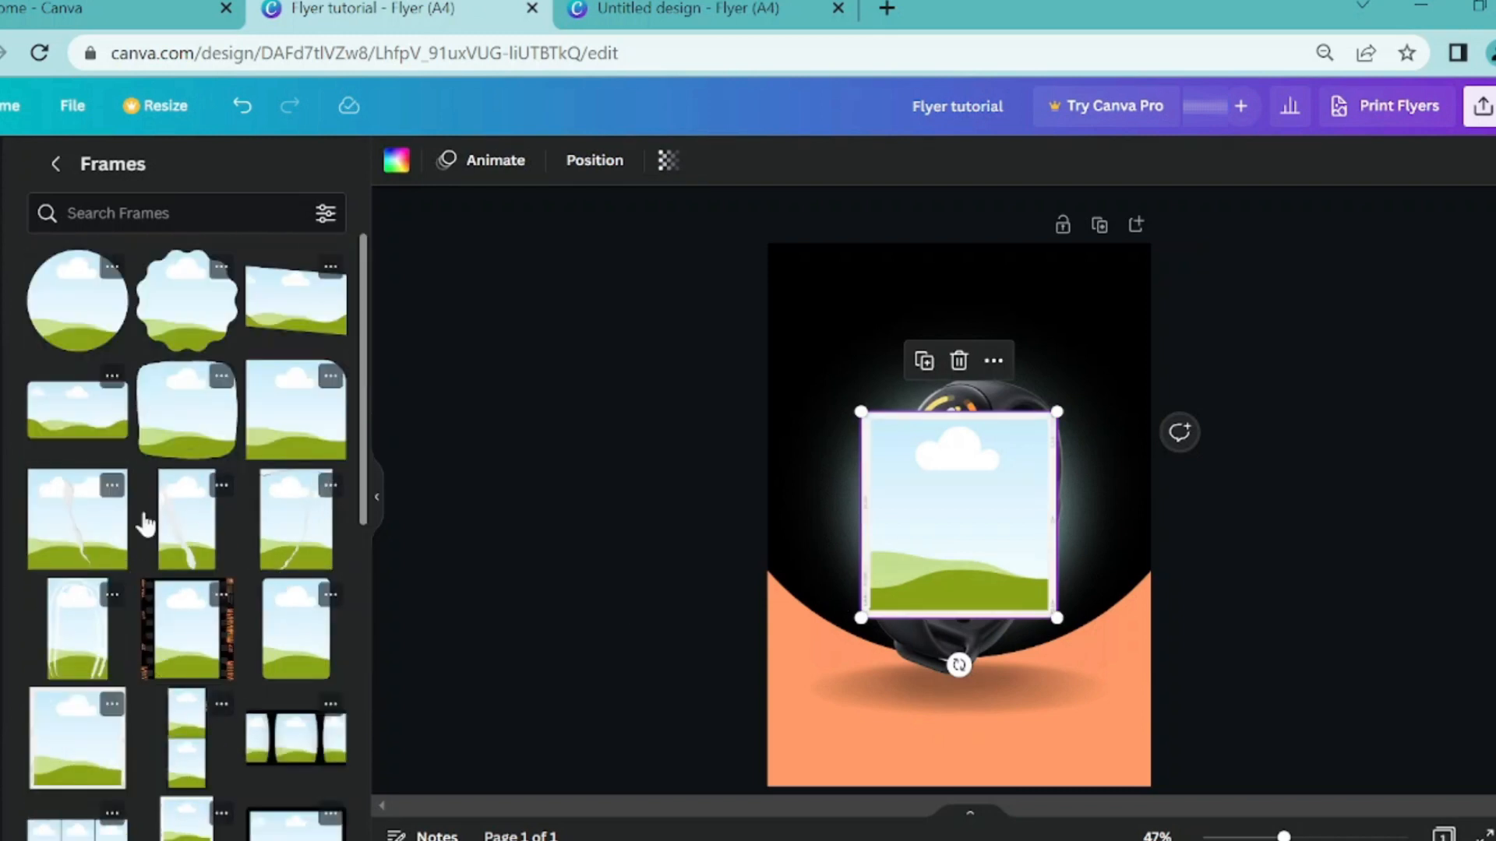
{"action": "scroll", "coordinate": [148, 524], "scroll_direction": "down", "scroll_amount": 6}
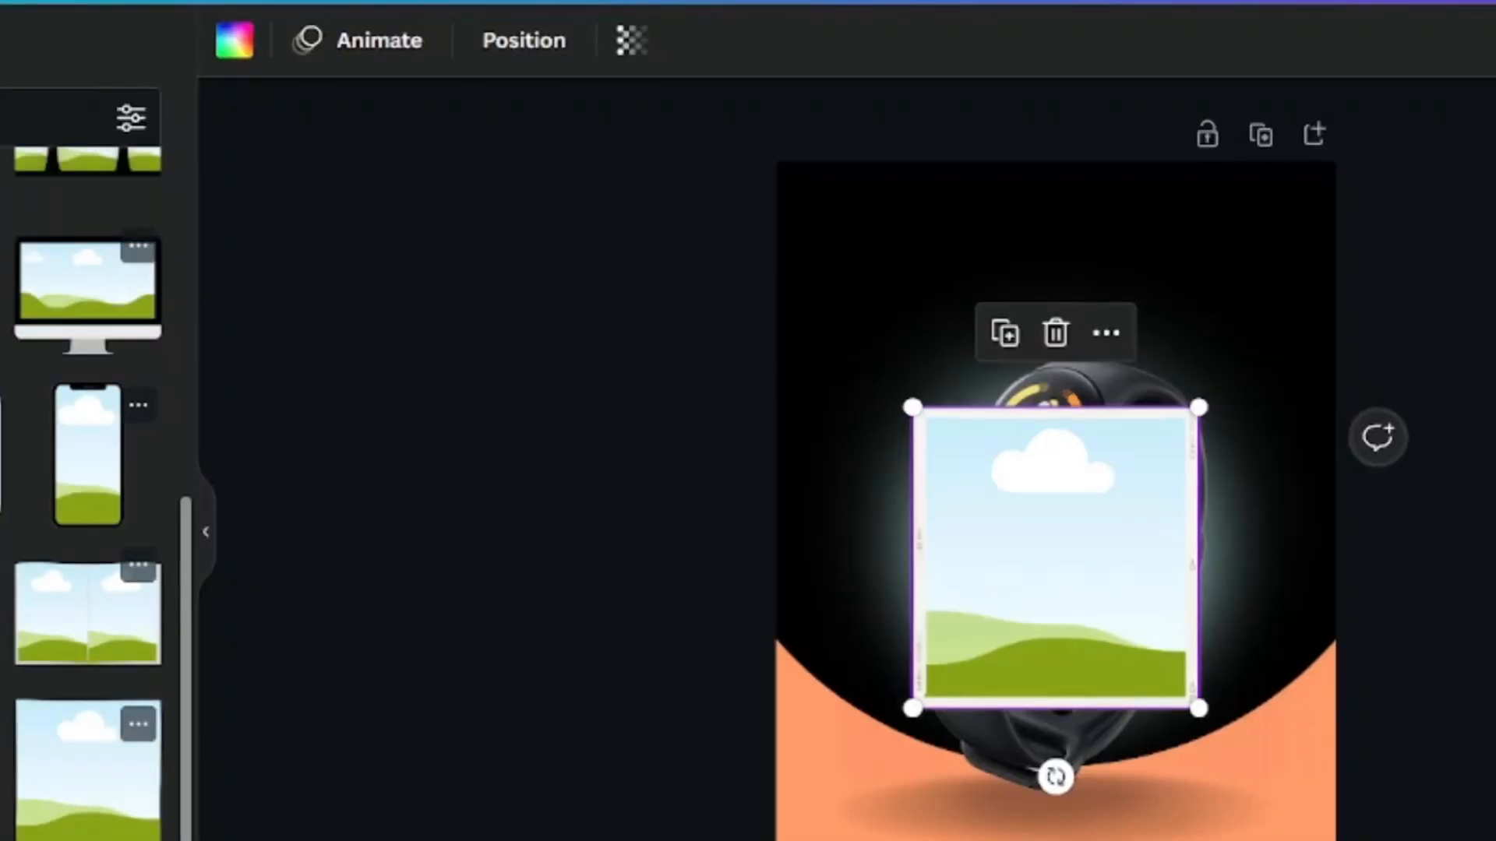
{"action": "left_click", "coordinate": [1055, 333]}
- Add a plain square frame, shrink it to logo size and place it in the flyer's upper-left corner
{"action": "left_click", "coordinate": [35, 810]}
{"action": "left_click_drag", "start_coordinate": [1138, 641], "coordinate": [938, 315]}
{"action": "left_click_drag", "start_coordinate": [950, 381], "coordinate": [964, 278]}
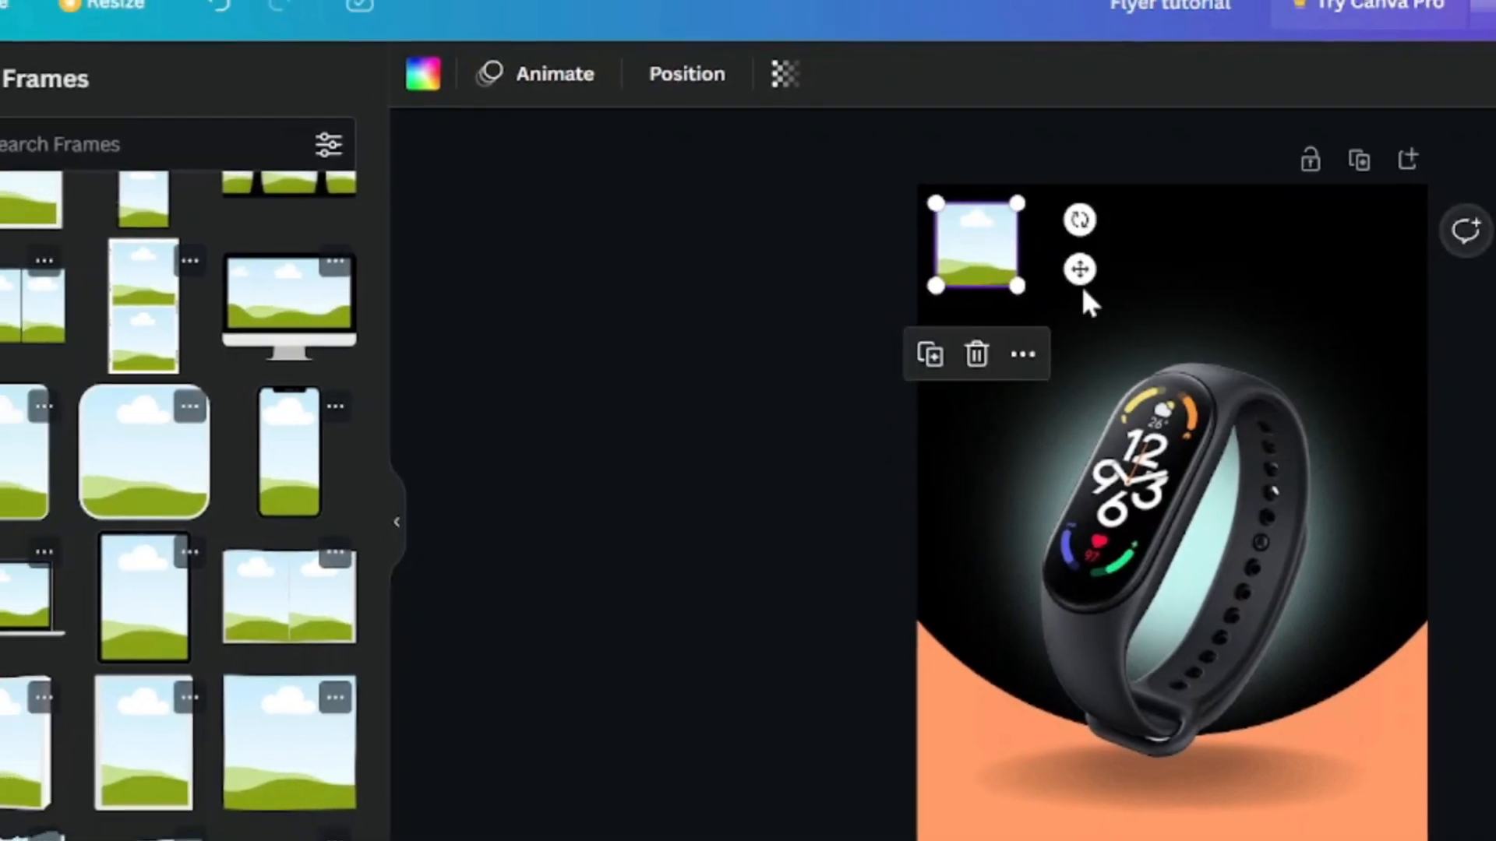
{"action": "left_click_drag", "start_coordinate": [1079, 270], "coordinate": [1061, 263]}
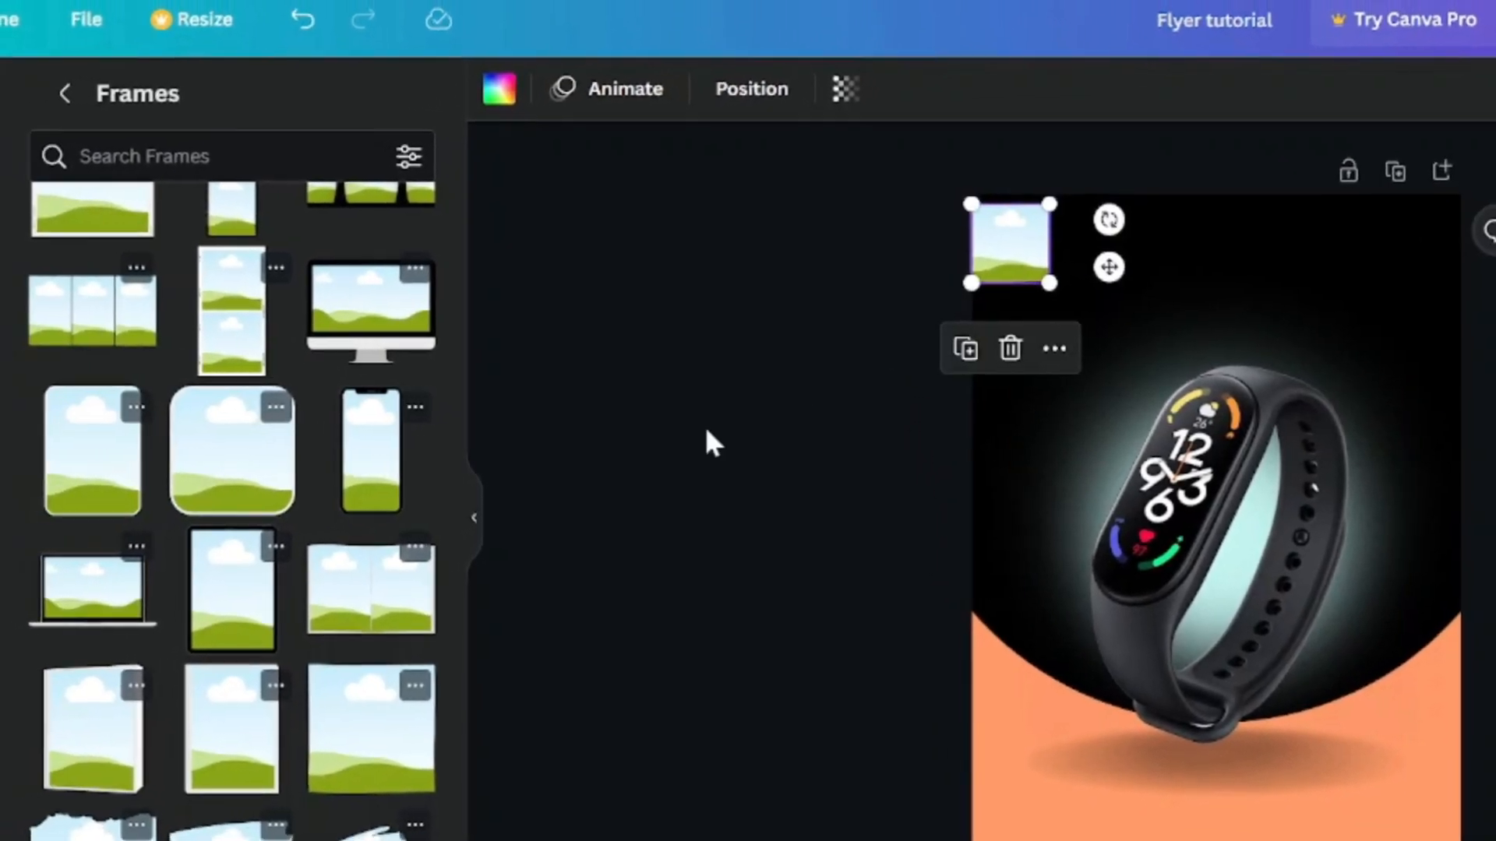
{"action": "left_click", "coordinate": [709, 443]}
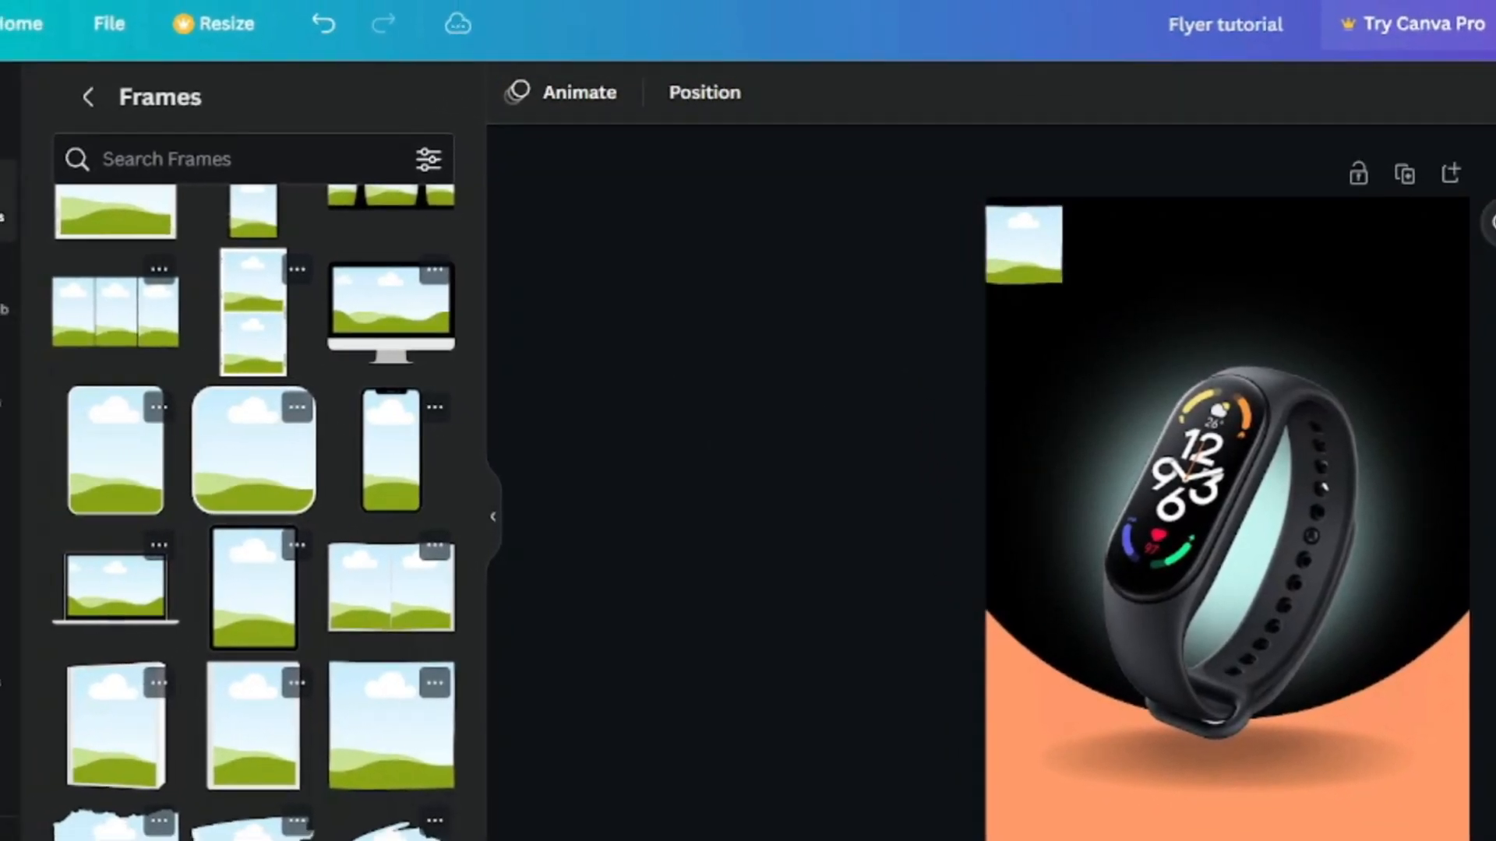
- Fill the corner frame with the uploaded Xiaomi logo
{"action": "left_click", "coordinate": [0, 387]}
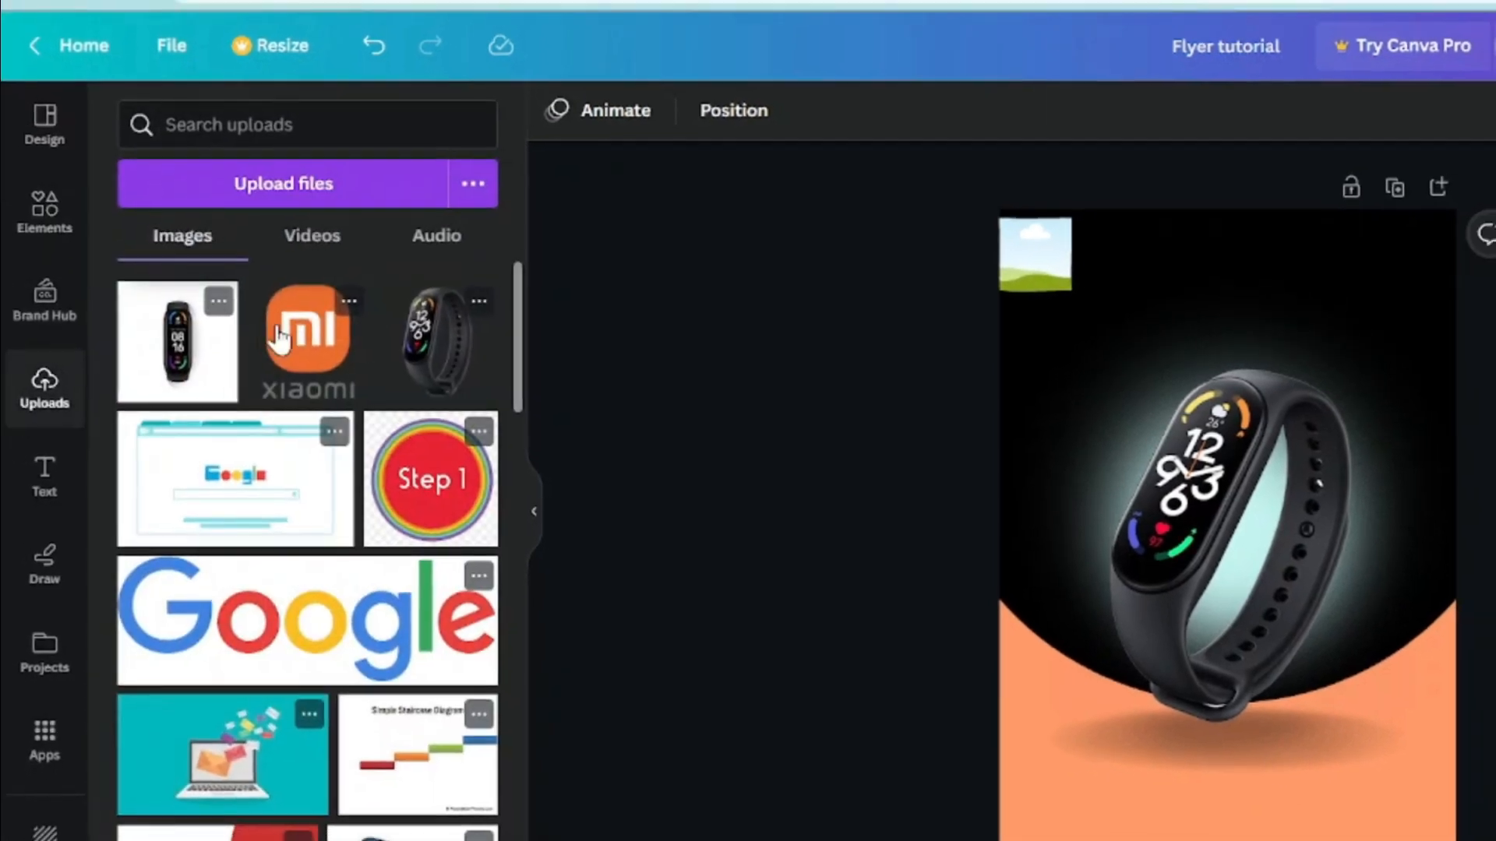
{"action": "left_click_drag", "start_coordinate": [314, 335], "coordinate": [974, 271]}
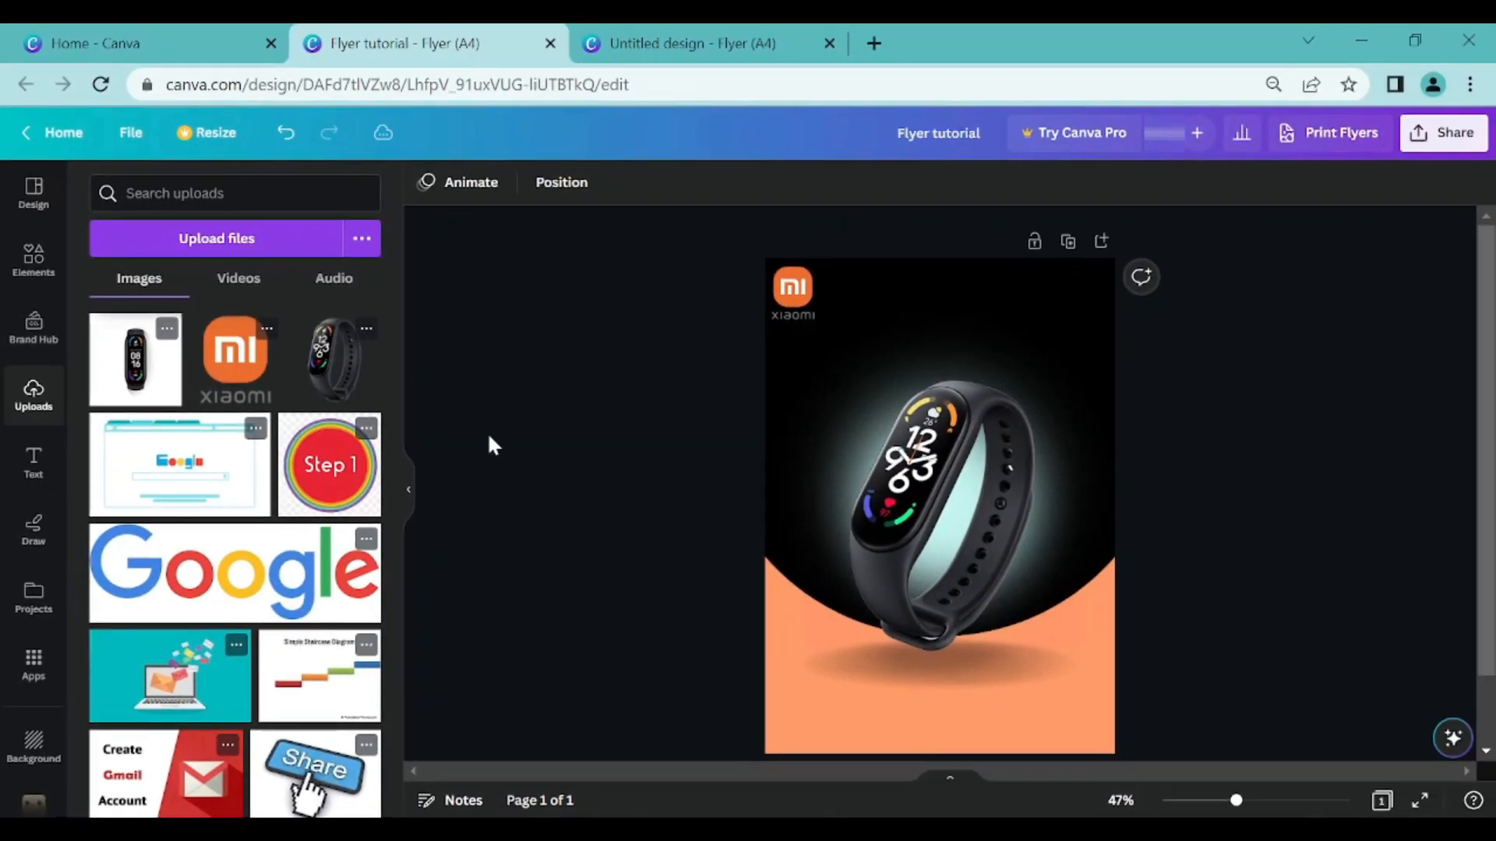
{"action": "scroll", "coordinate": [1013, 389], "scroll_direction": "down", "scroll_amount": 2}
{"action": "scroll", "coordinate": [966, 343], "scroll_direction": "up", "scroll_amount": 2}
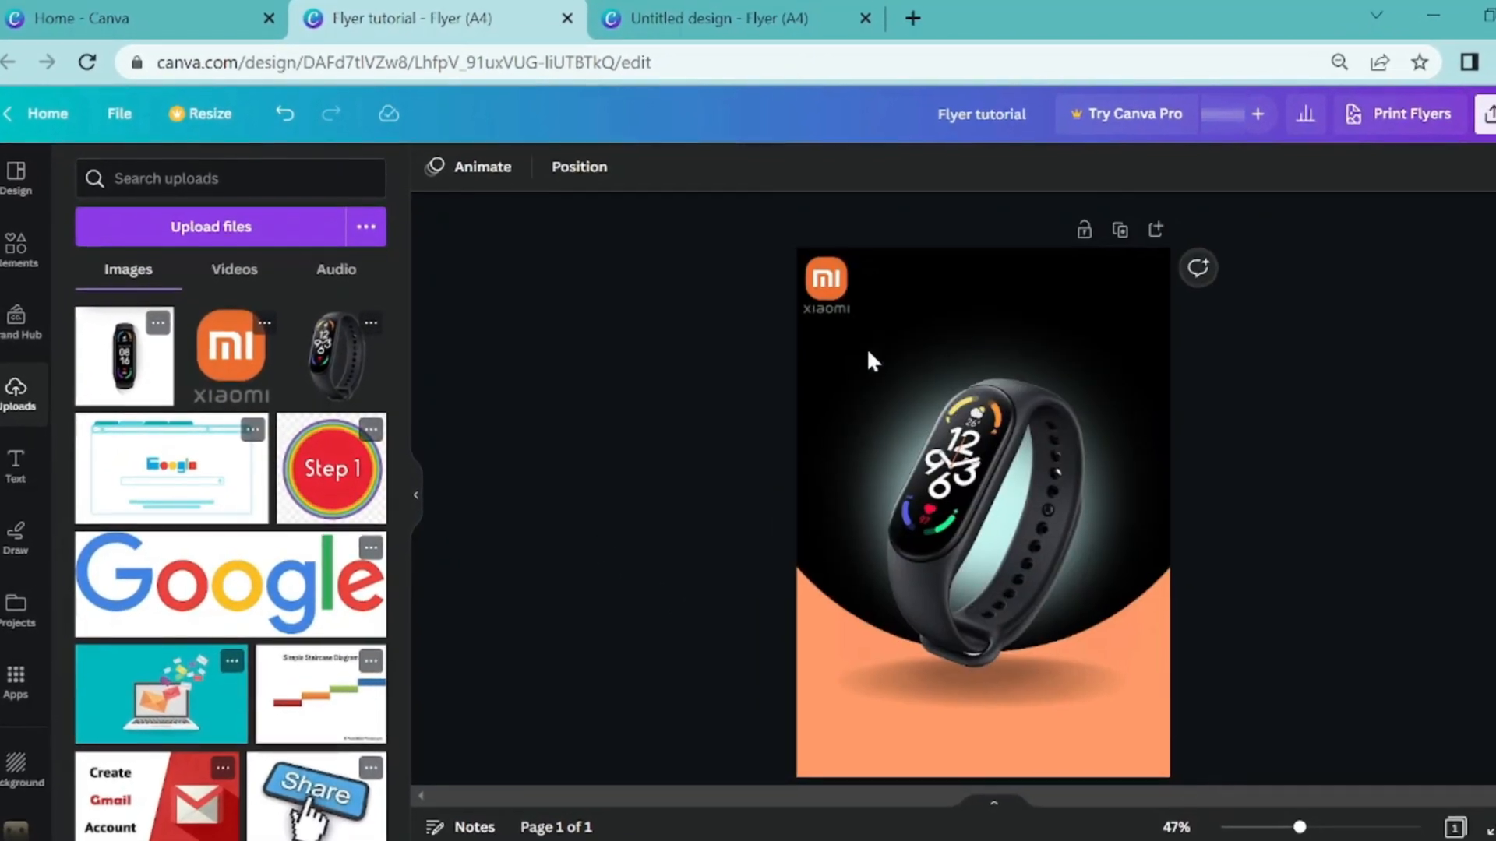
- Add a heading to the flyer reading "XIAOMI GADGET STORE"
{"action": "left_click", "coordinate": [8, 466]}
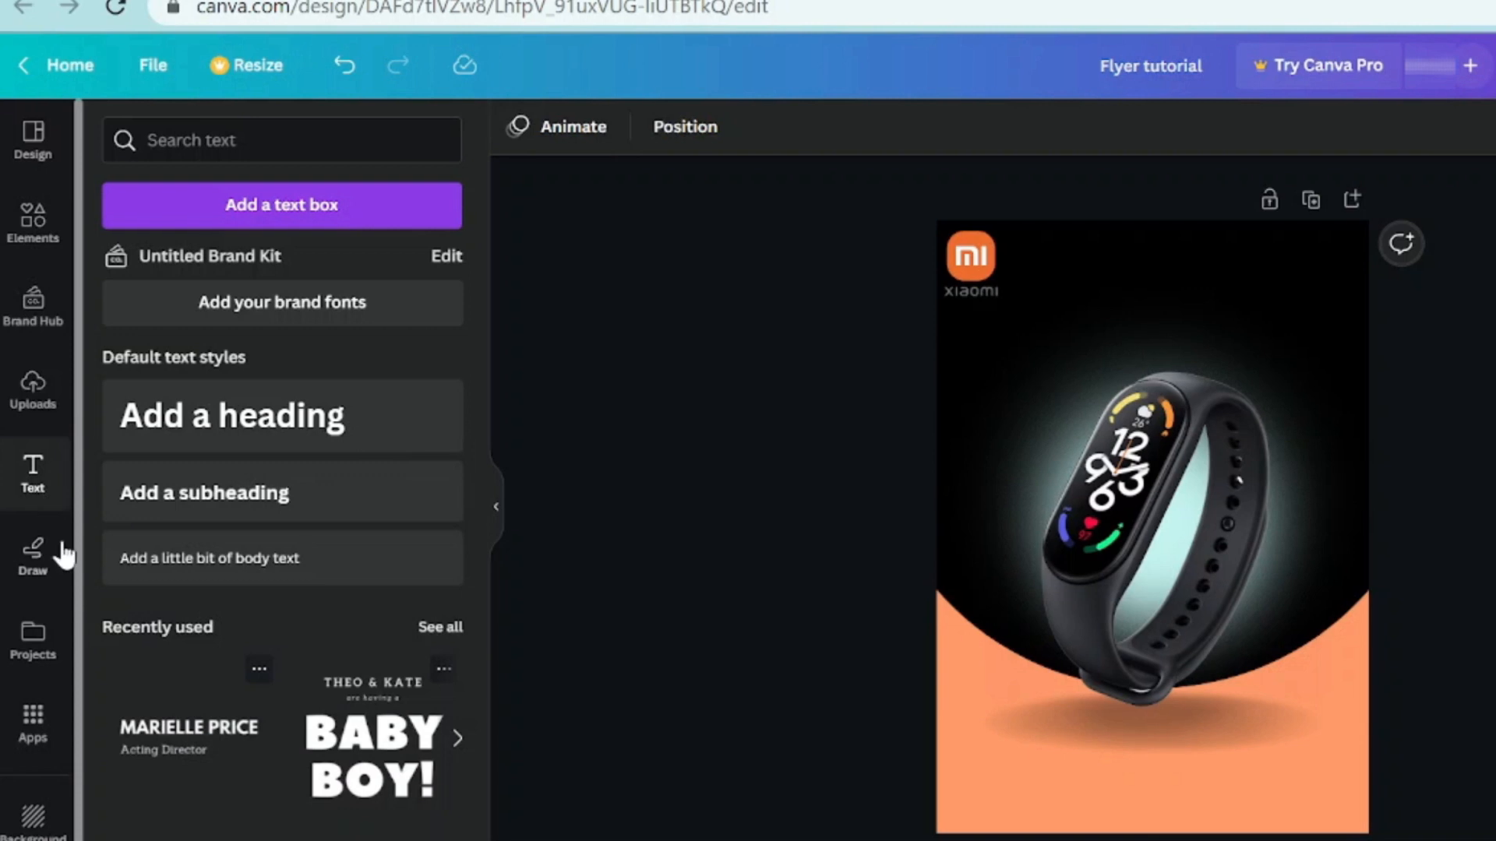
{"action": "left_click", "coordinate": [315, 438]}
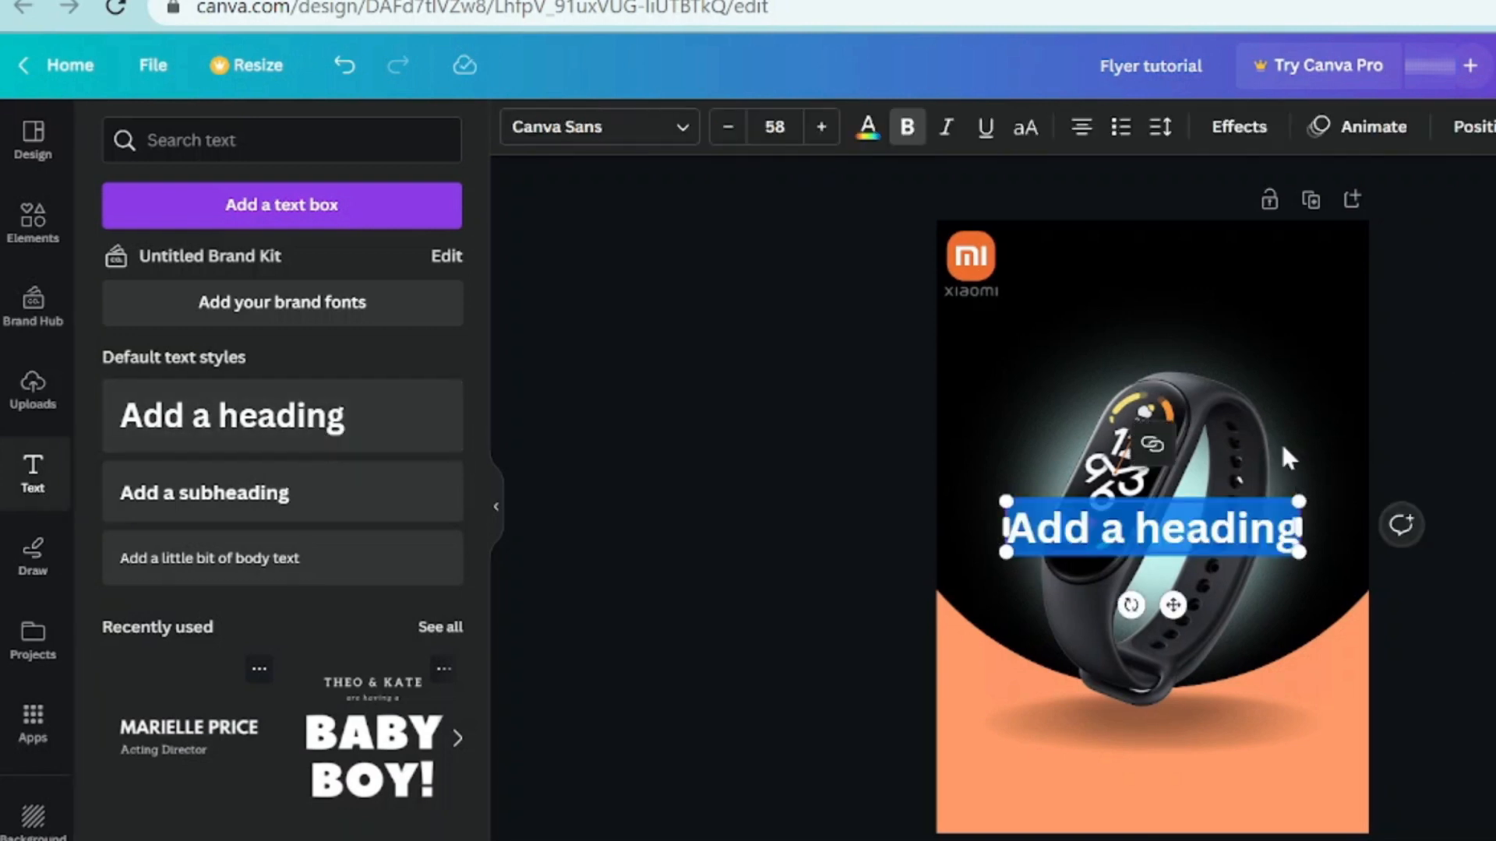
{"action": "type", "text": "XIAOMI"}
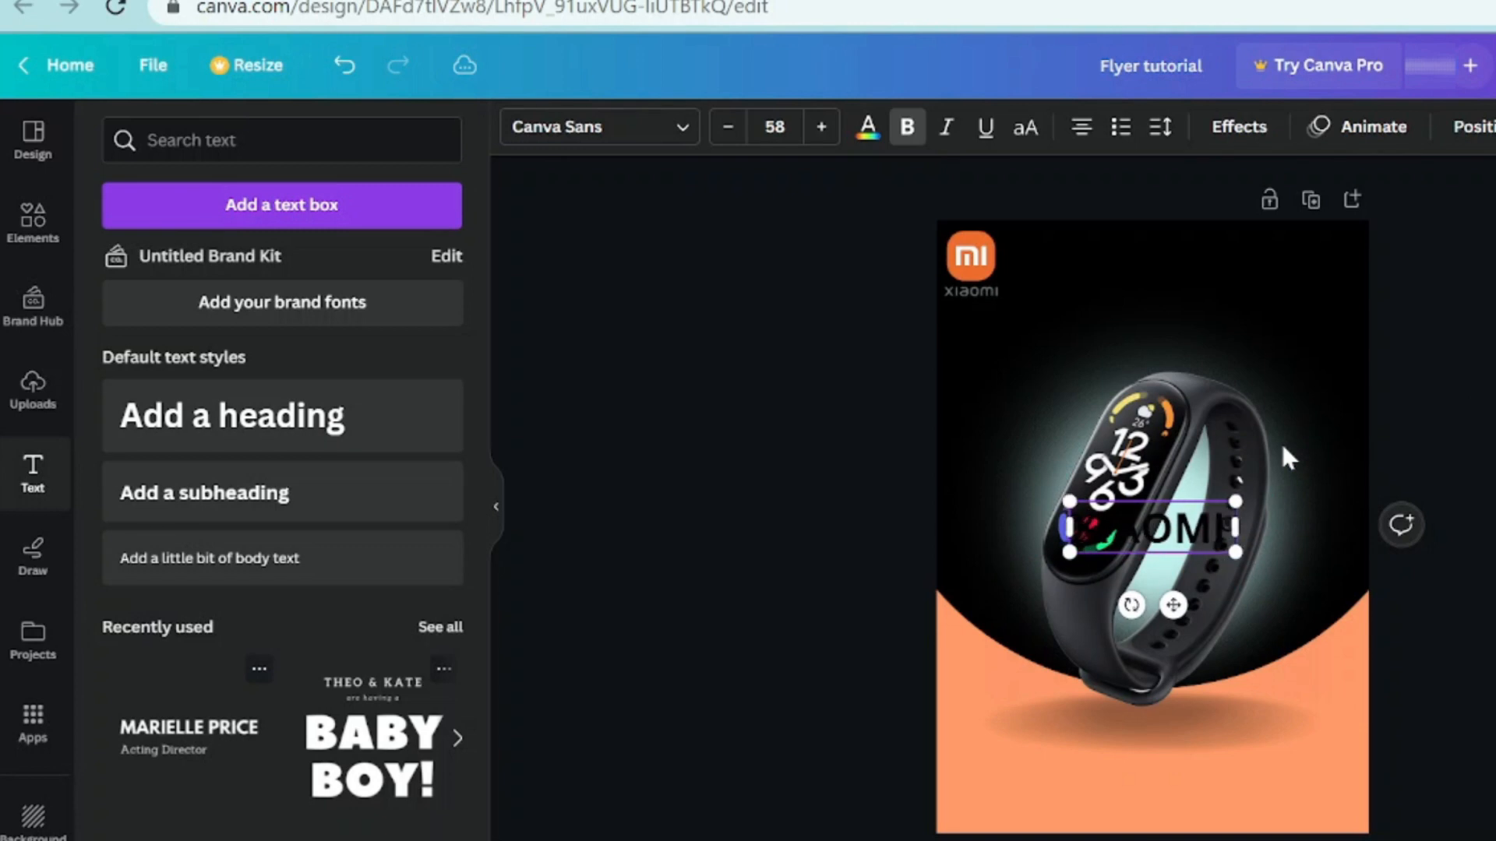
{"action": "type", "text": "GADGET SPTE"}
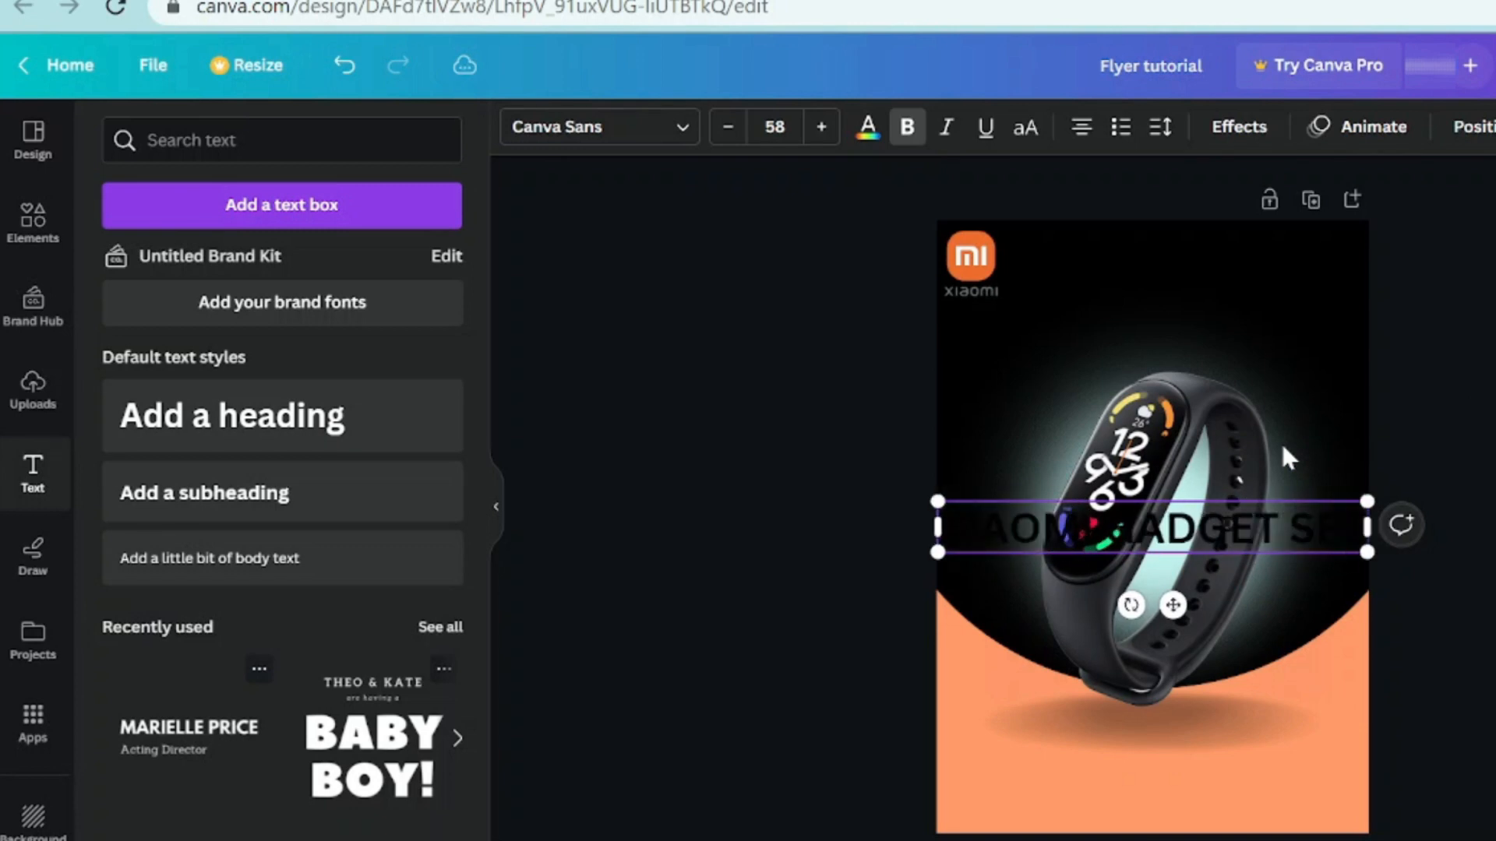
{"action": "key", "text": "BackSpace"}
{"action": "key", "text": "BackSpace"}
{"action": "key", "text": "BackSpace"}
{"action": "type", "text": "TORE"}
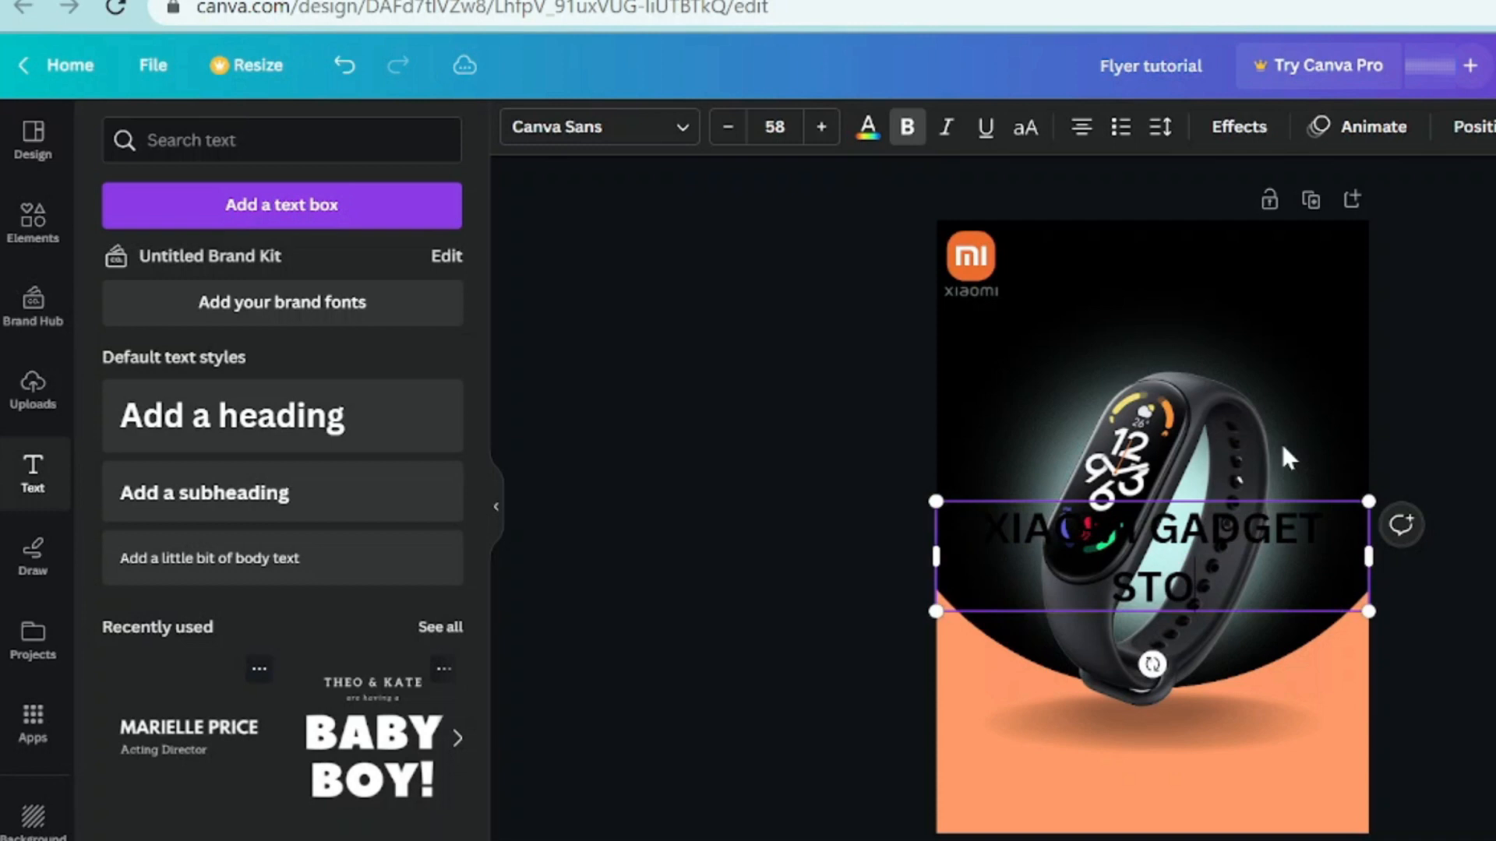
- Select the whole heading text and color it white
{"action": "key", "text": "shift+Left"}
{"action": "key", "text": "shift+Left"}
{"action": "key", "text": "shift+Left"}
{"action": "key", "text": "shift+Left"}
{"action": "key", "text": "shift+Left"}
{"action": "key", "text": "shift+Left"}
{"action": "key", "text": "shift+Left"}
{"action": "key", "text": "shift+Left"}
{"action": "key", "text": "shift+Left"}
{"action": "key", "text": "shift+Left"}
{"action": "key", "text": "shift+Left"}
{"action": "key", "text": "shift+Left"}
{"action": "key", "text": "shift+Left"}
{"action": "key", "text": "shift+Left"}
{"action": "key", "text": "shift+Left"}
{"action": "key", "text": "shift+Left"}
{"action": "key", "text": "shift+Left"}
{"action": "key", "text": "shift+Left"}
{"action": "key", "text": "shift+Left"}
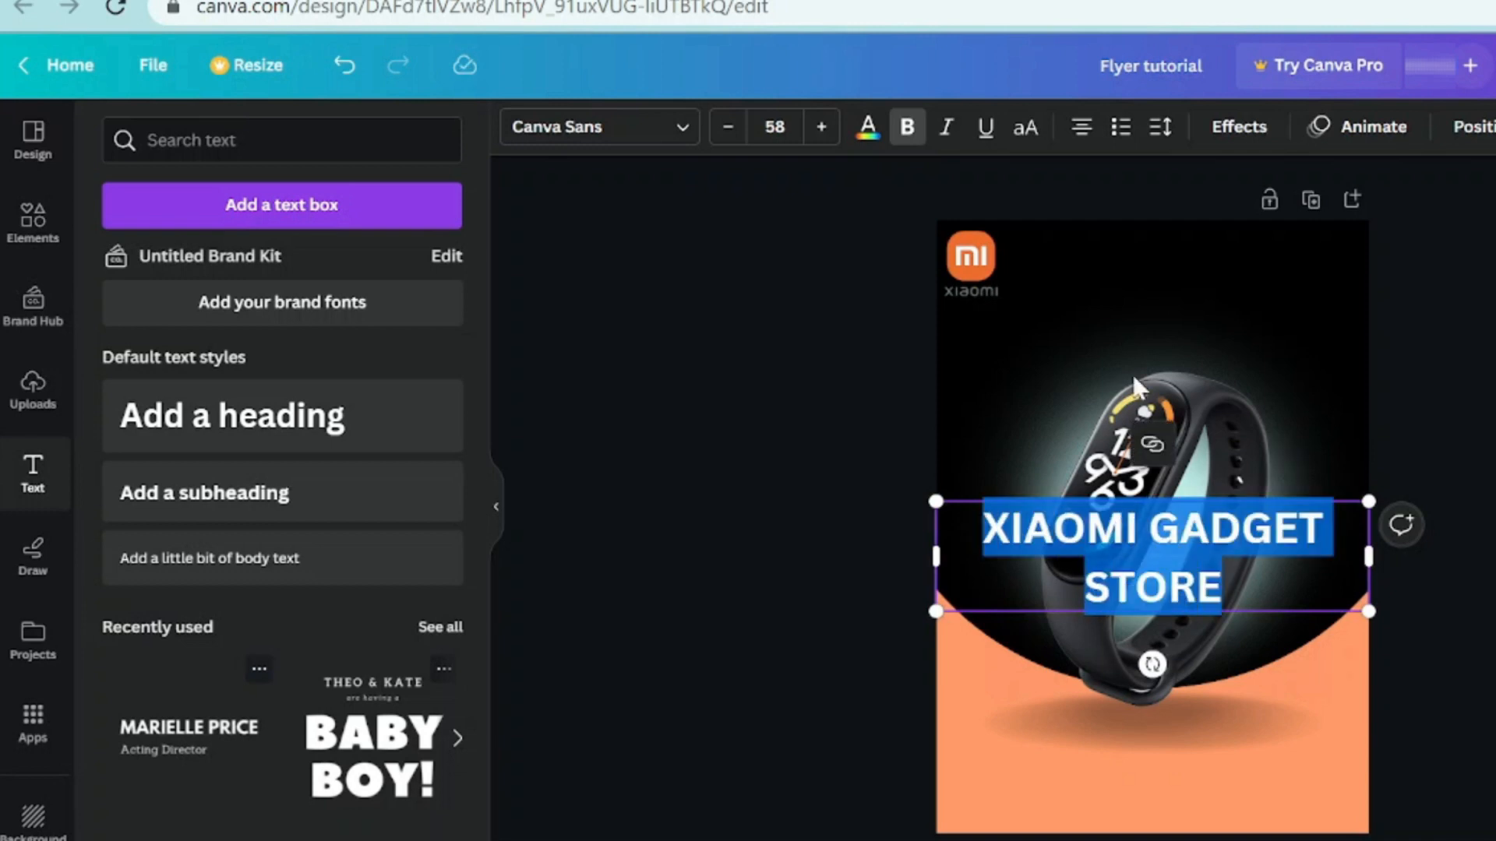
{"action": "left_click", "coordinate": [865, 129]}
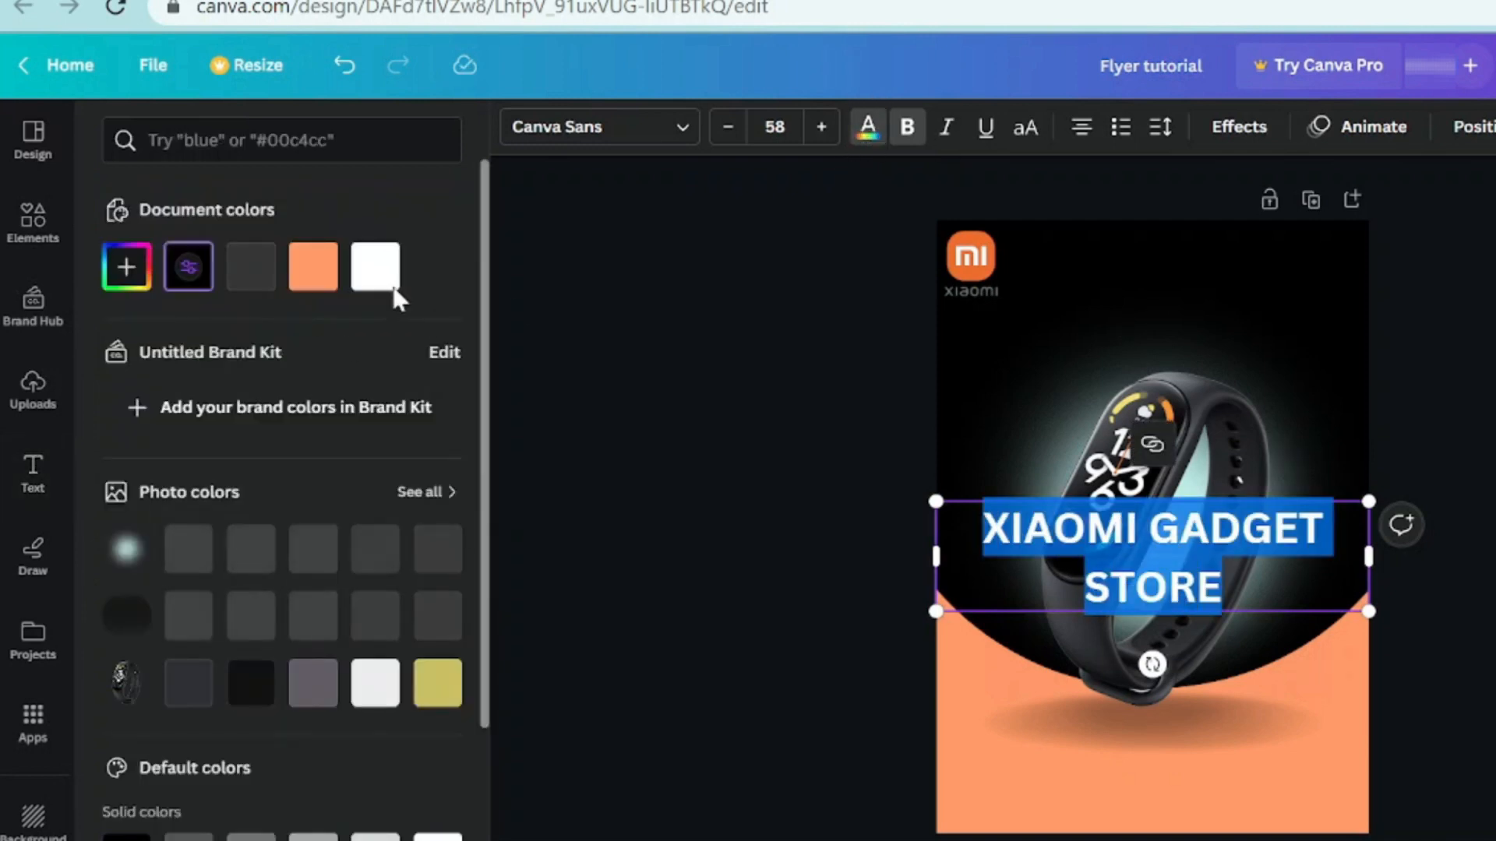
{"action": "left_click", "coordinate": [352, 271]}
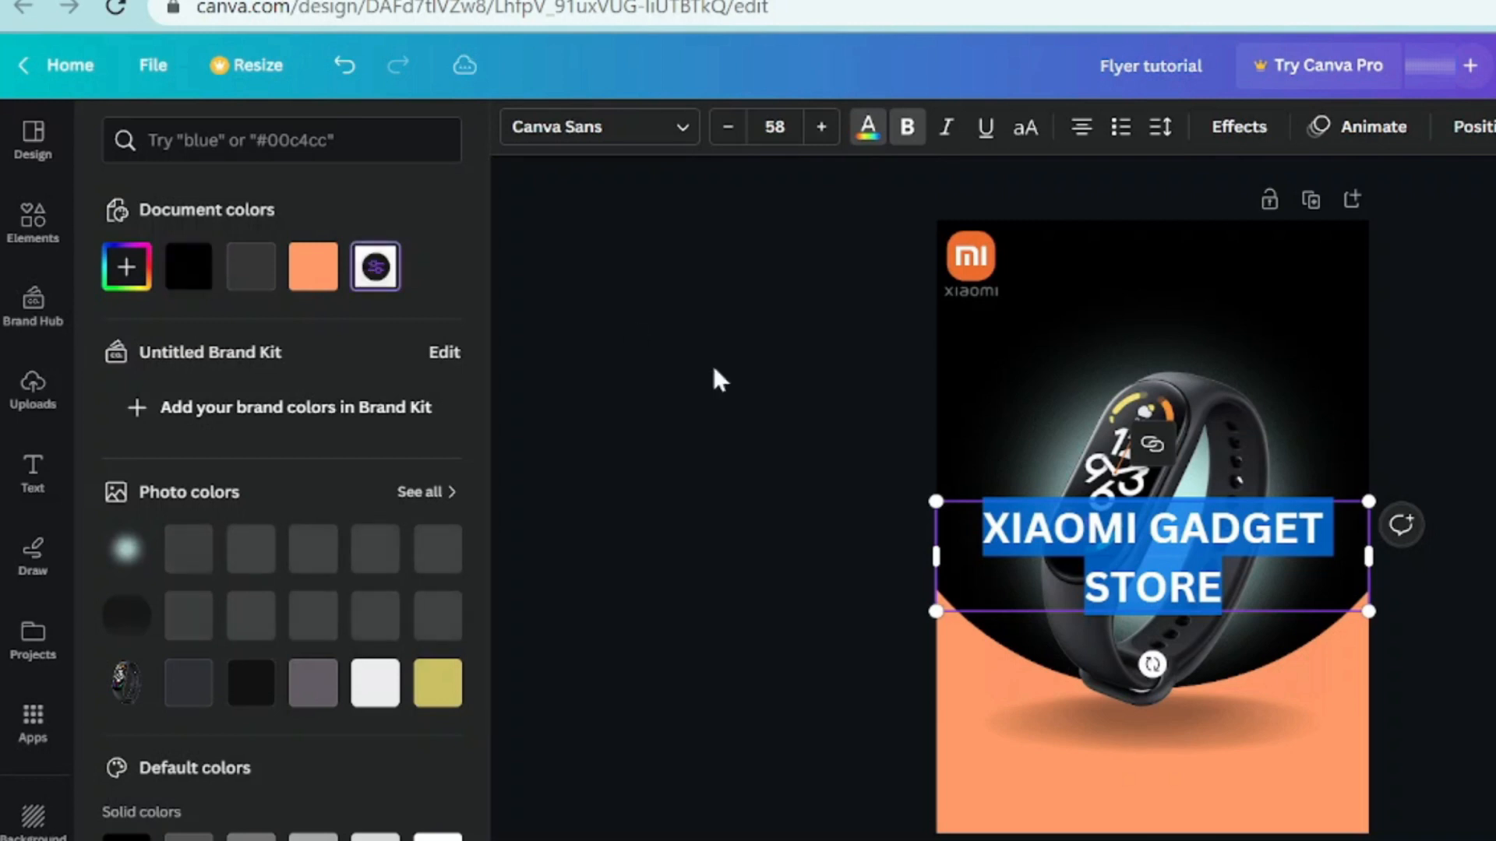
{"action": "left_click", "coordinate": [691, 393]}
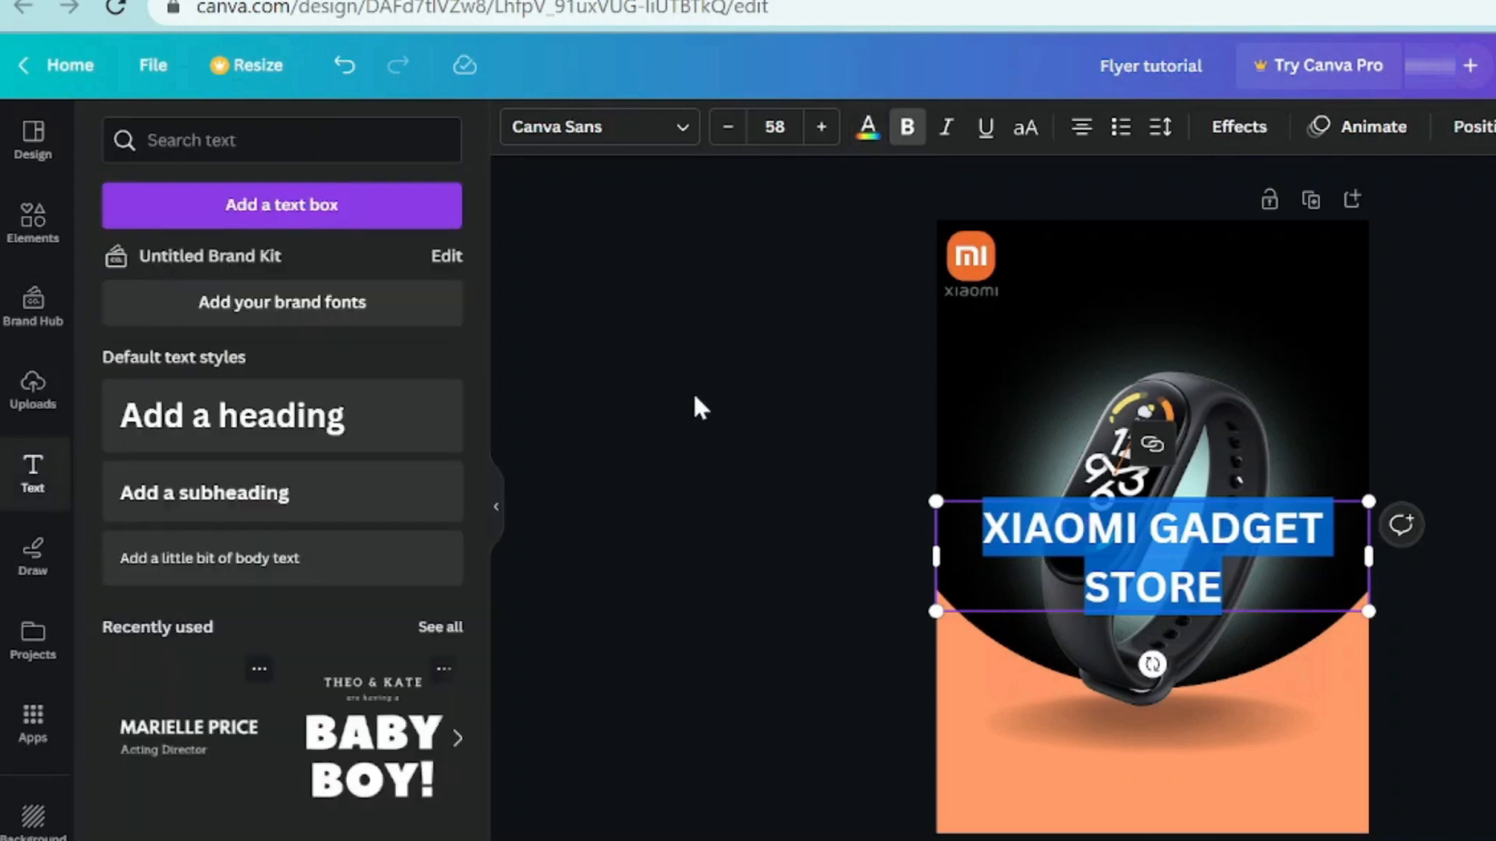
- Reduce the heading's font size to 41 and place it beside the Xiaomi logo along the flyer's top edge
{"action": "left_click", "coordinate": [728, 127]}
{"action": "left_click", "coordinate": [729, 127]}
{"action": "left_click", "coordinate": [729, 127]}
{"action": "left_click", "coordinate": [728, 127]}
{"action": "left_click", "coordinate": [728, 127]}
{"action": "left_click", "coordinate": [729, 127]}
{"action": "left_click", "coordinate": [728, 127]}
{"action": "left_click", "coordinate": [728, 127]}
{"action": "left_click", "coordinate": [729, 127]}
{"action": "left_click", "coordinate": [729, 127]}
{"action": "left_click", "coordinate": [728, 127]}
{"action": "left_click", "coordinate": [729, 127]}
{"action": "left_click", "coordinate": [728, 127]}
{"action": "left_click", "coordinate": [729, 127]}
{"action": "left_click_drag", "start_coordinate": [1265, 491], "coordinate": [1305, 253]}
{"action": "left_click", "coordinate": [821, 127]}
{"action": "left_click", "coordinate": [821, 127]}
{"action": "left_click", "coordinate": [821, 127]}
{"action": "left_click", "coordinate": [821, 127]}
{"action": "left_click", "coordinate": [1425, 379]}
{"action": "left_click", "coordinate": [1465, 300]}
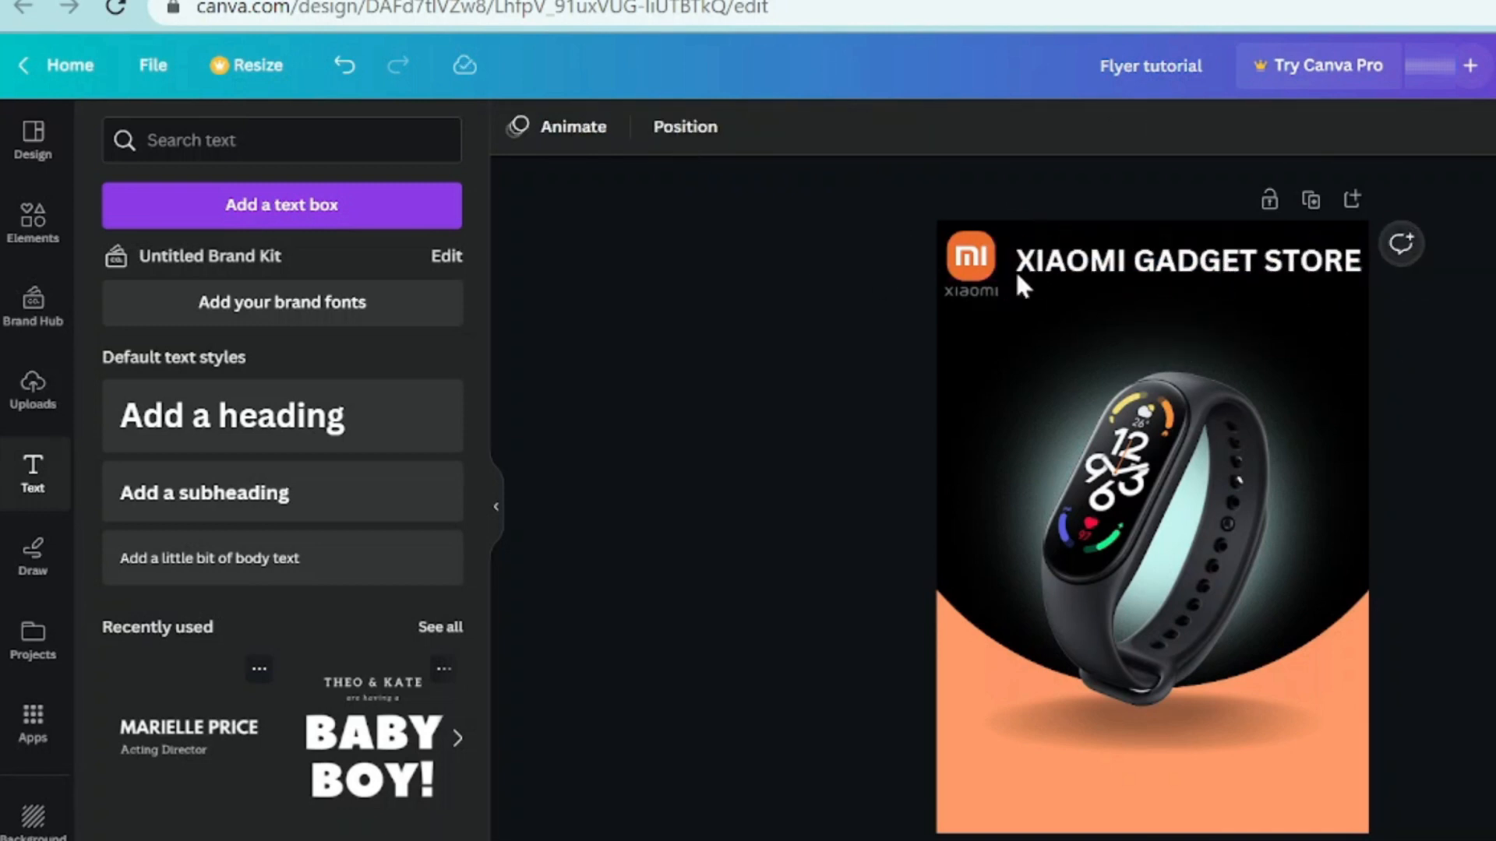
- Try the heading at font size 43 and set it back to 41
{"action": "left_click", "coordinate": [1044, 258]}
{"action": "left_click", "coordinate": [813, 127]}
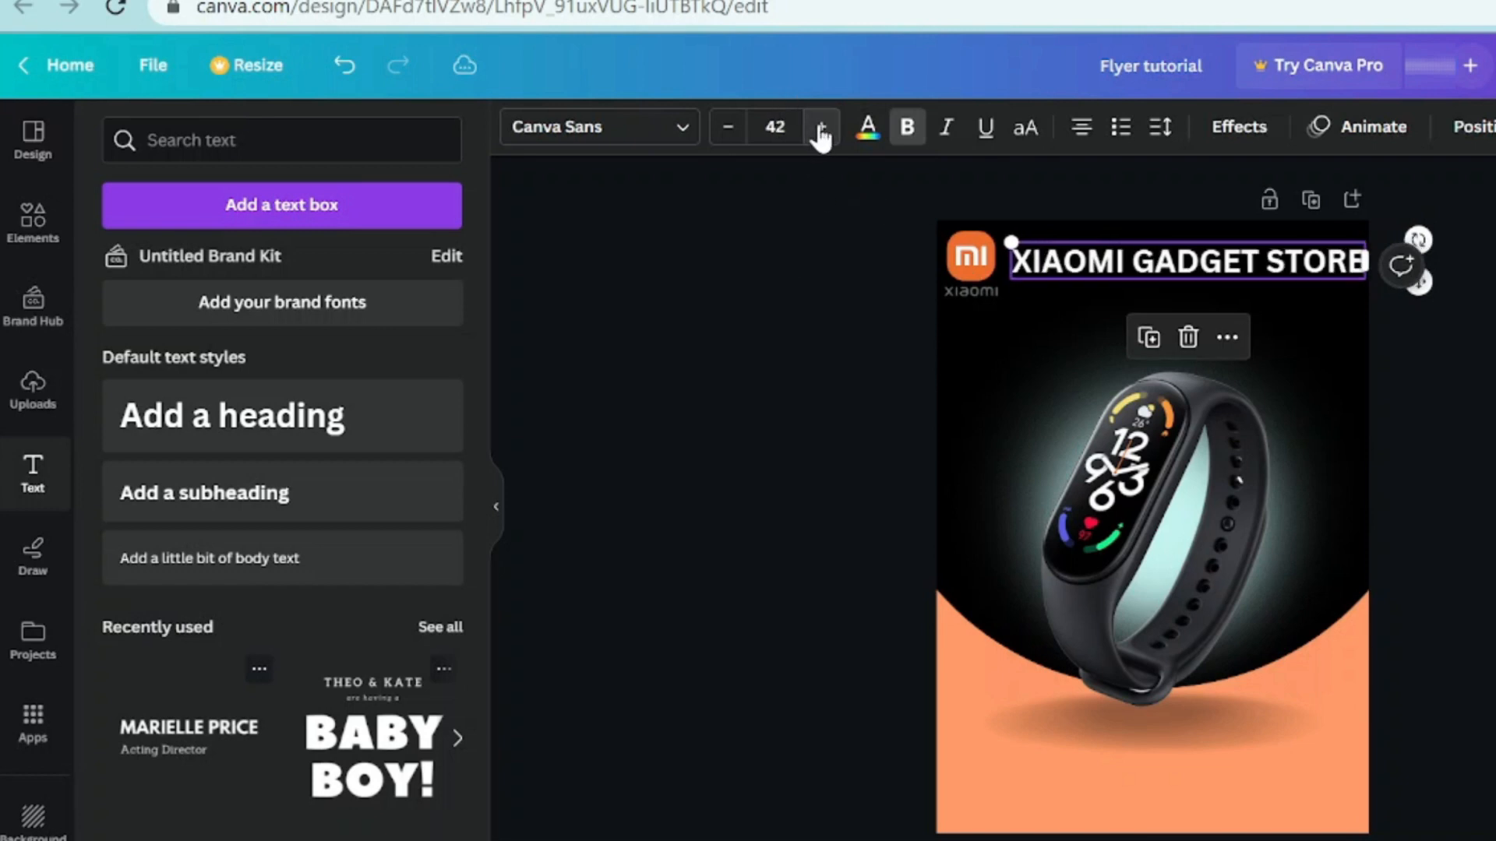
{"action": "left_click", "coordinate": [815, 128]}
{"action": "left_click", "coordinate": [855, 252]}
{"action": "left_click", "coordinate": [1110, 288]}
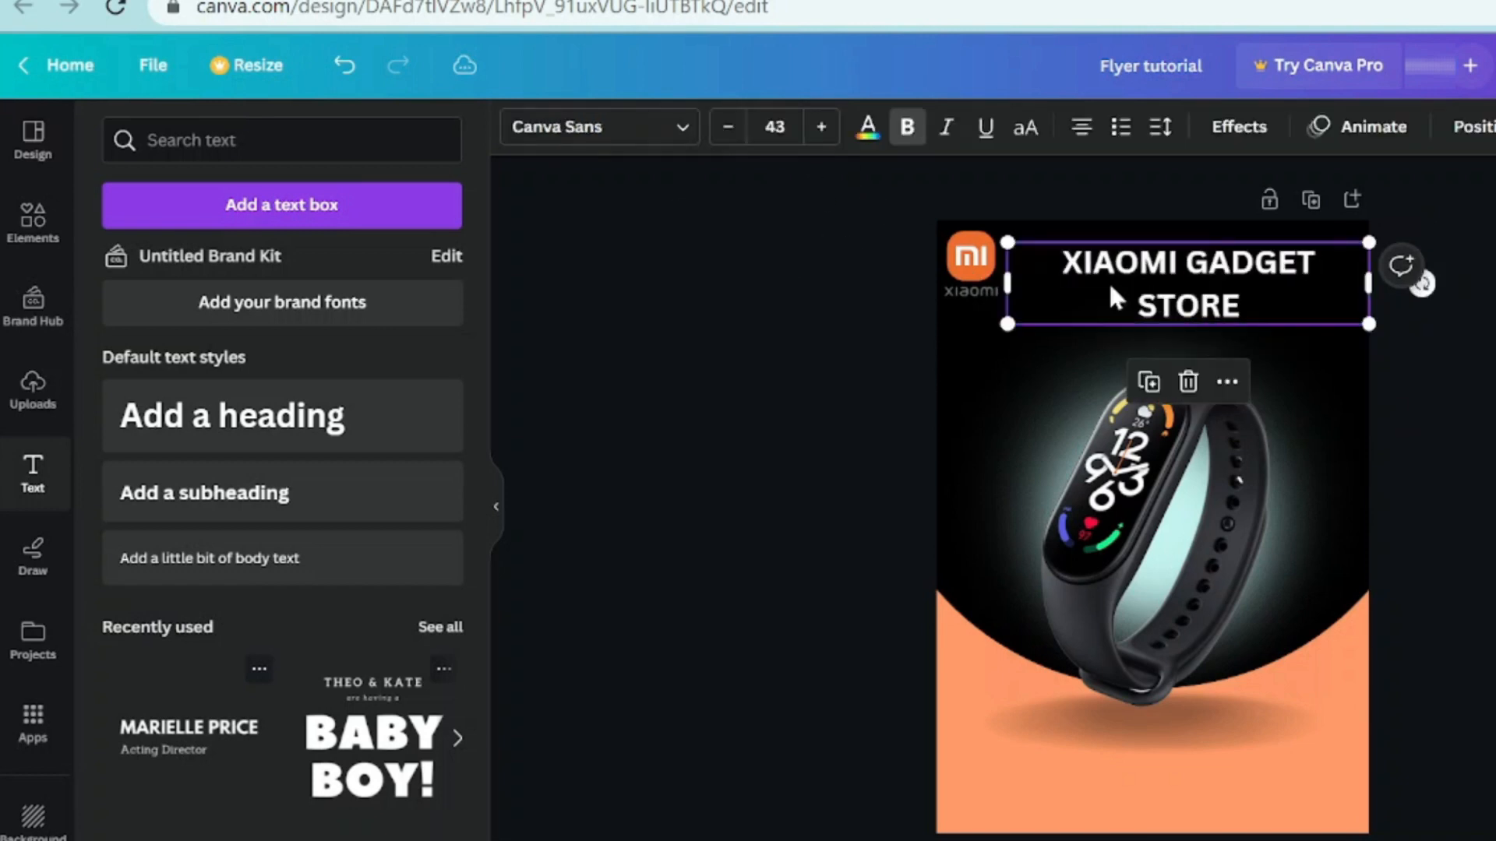
{"action": "left_click", "coordinate": [722, 128]}
{"action": "left_click", "coordinate": [718, 128]}
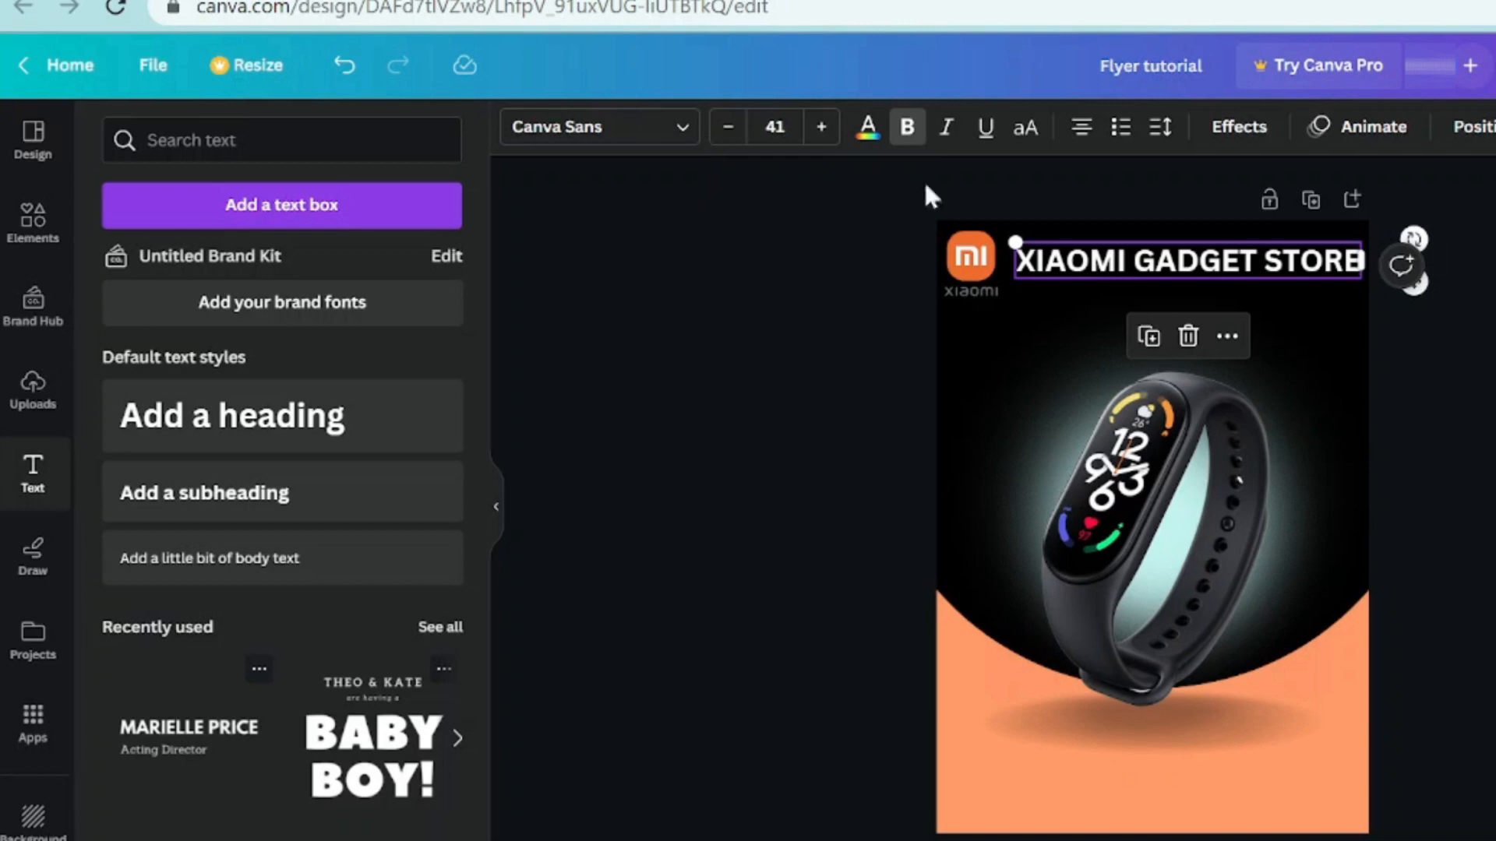
- Shift the heading slightly to the left so it sits closer to the Xiaomi logo
{"action": "left_click", "coordinate": [926, 186]}
{"action": "left_click_drag", "start_coordinate": [1072, 255], "coordinate": [1061, 248]}
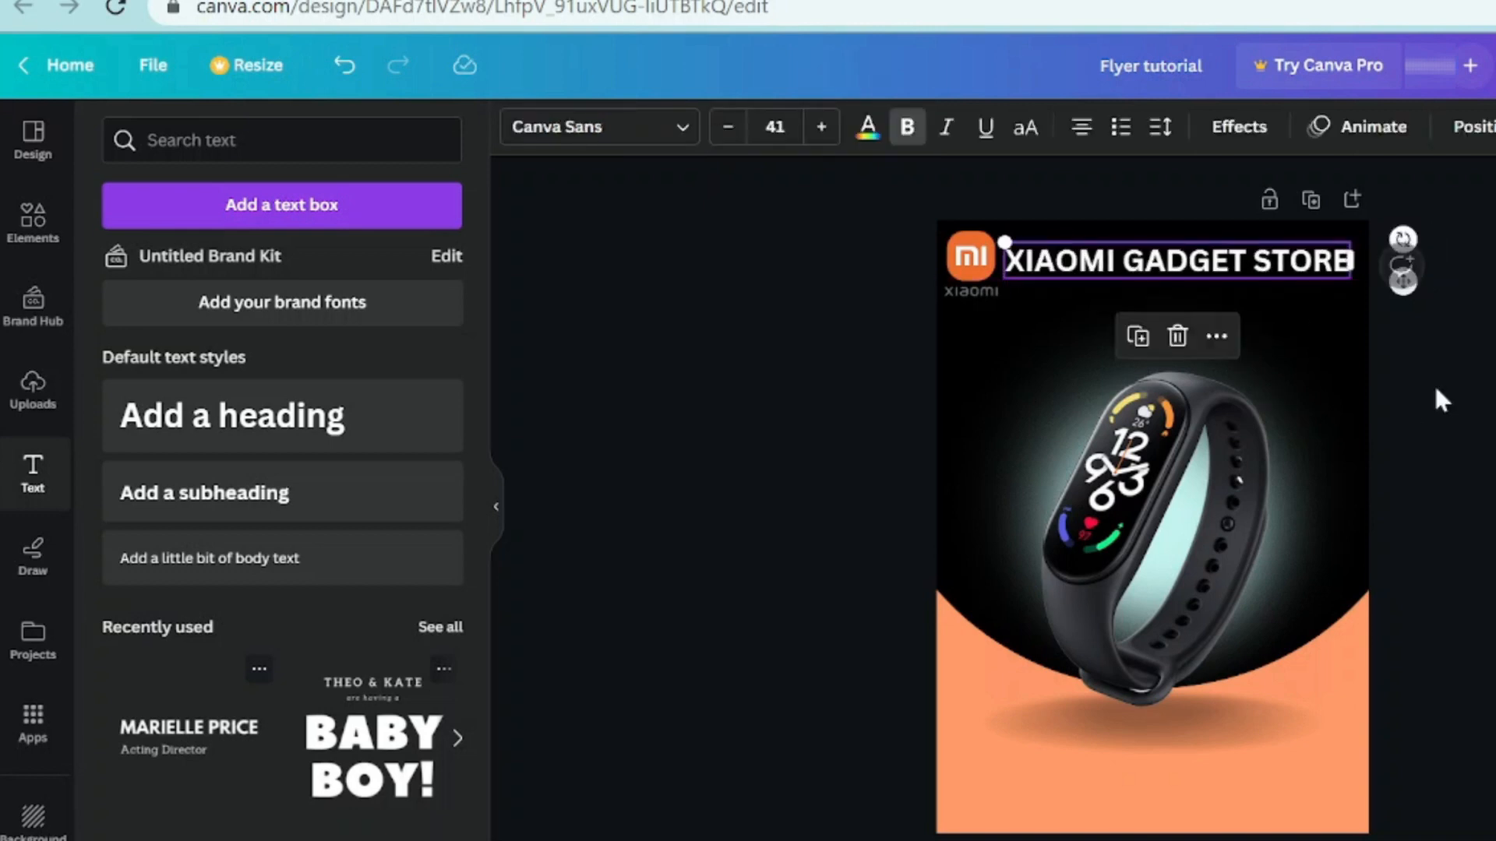
{"action": "left_click", "coordinate": [1434, 387]}
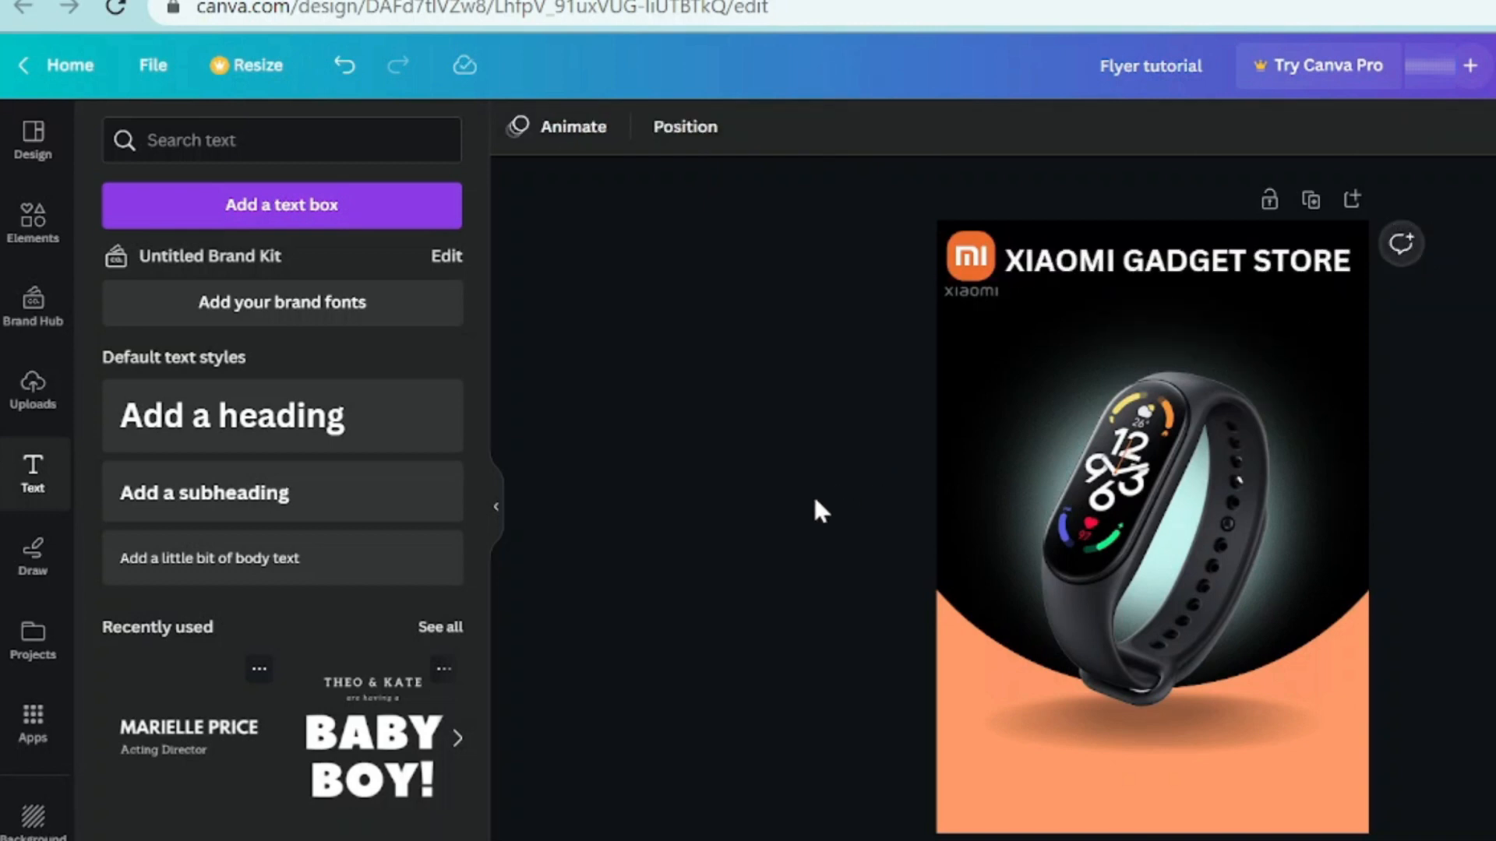
- Add a new heading to the flyer reading "MI BAND 7", switching off its bold formatting
{"action": "left_click", "coordinate": [234, 420]}
{"action": "type", "text": "m"}
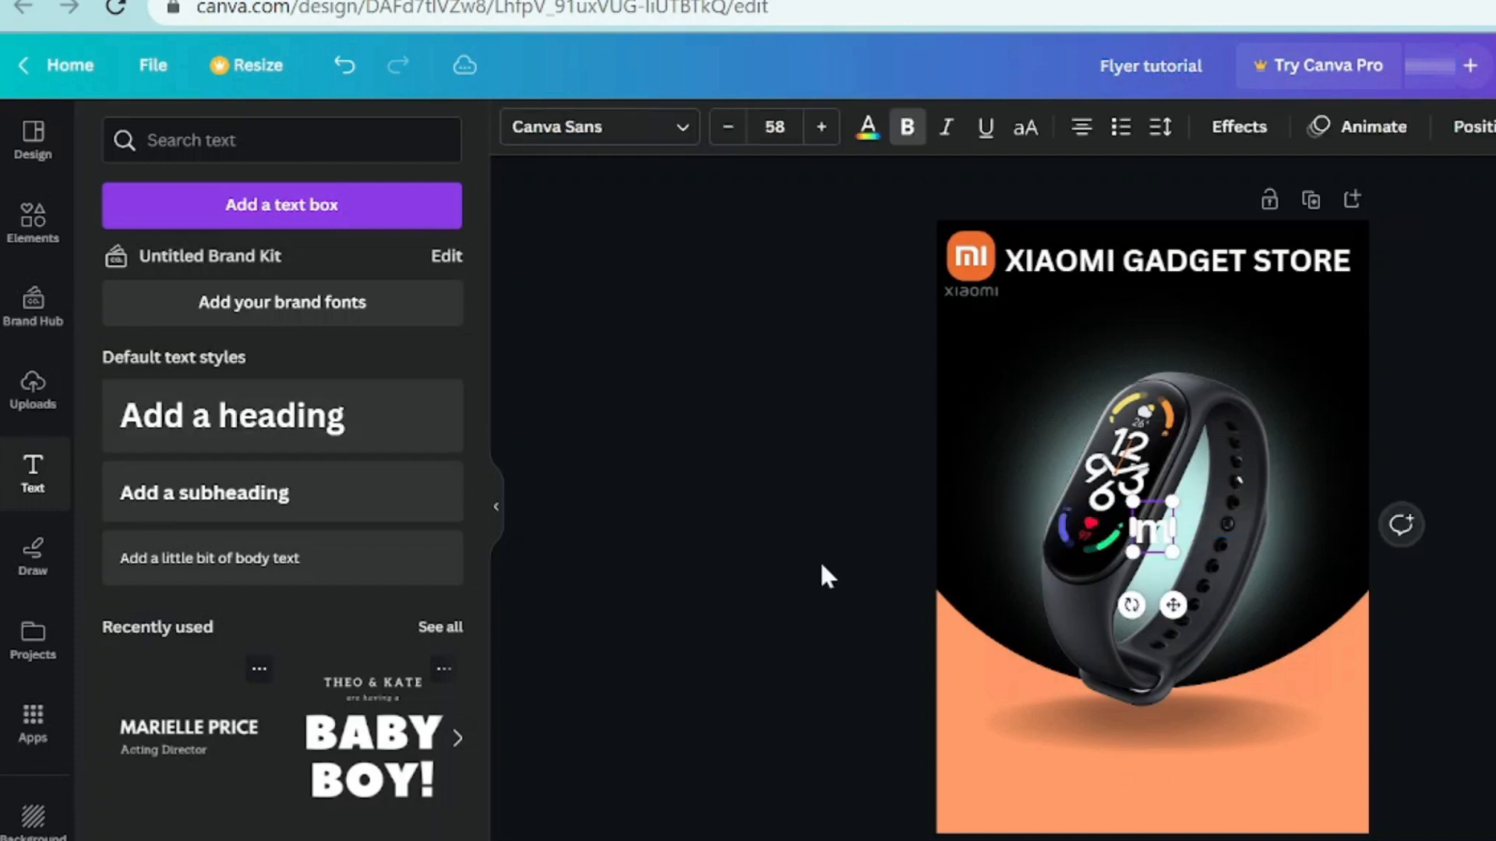
{"action": "key", "text": "BackSpace"}
{"action": "key", "text": "ctrl+b"}
{"action": "type", "text": "M"}
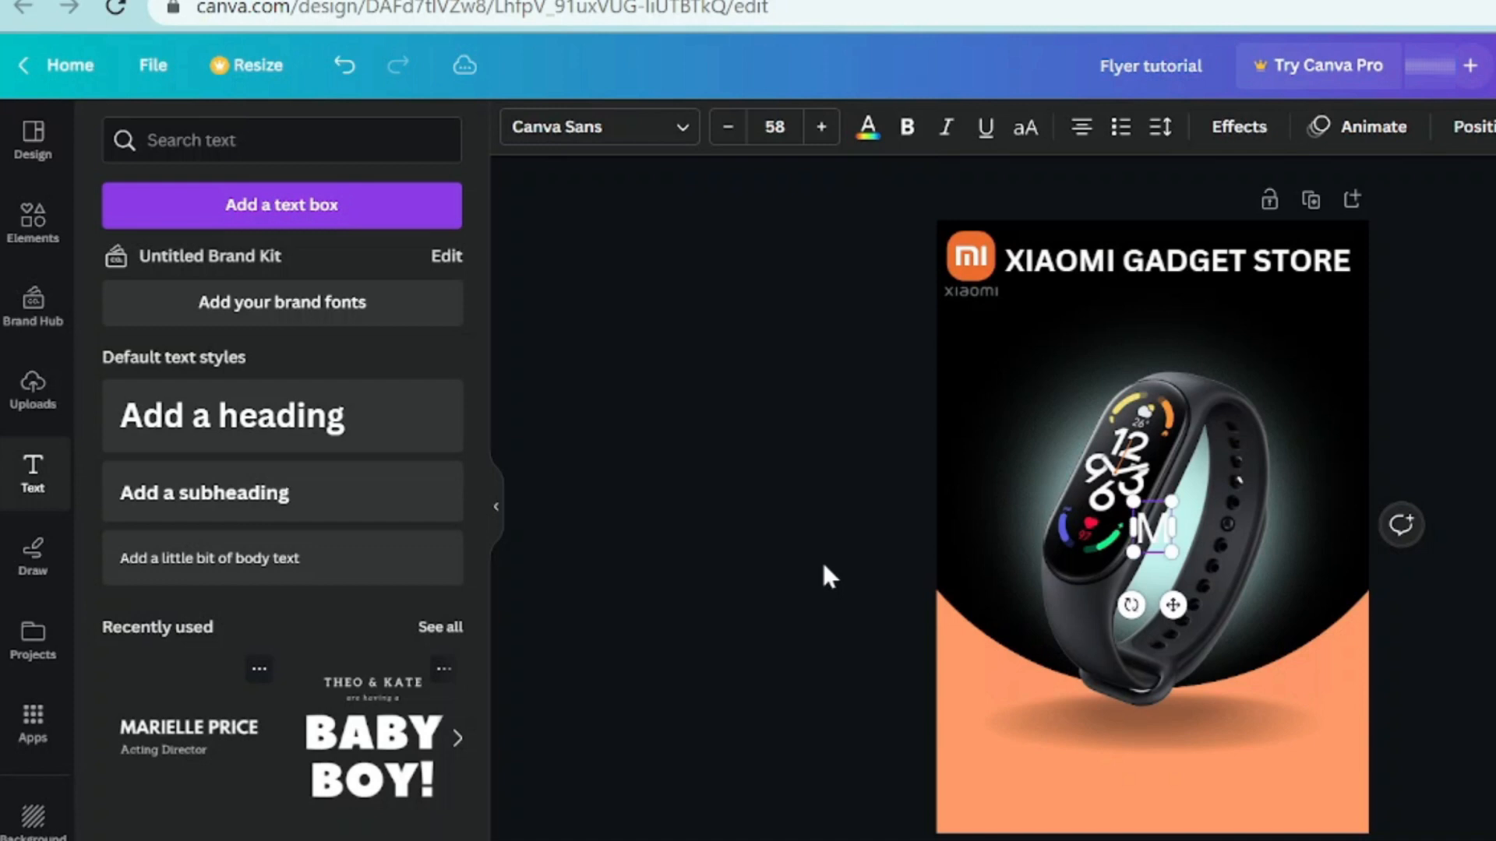
{"action": "type", "text": "I BAND 7"}
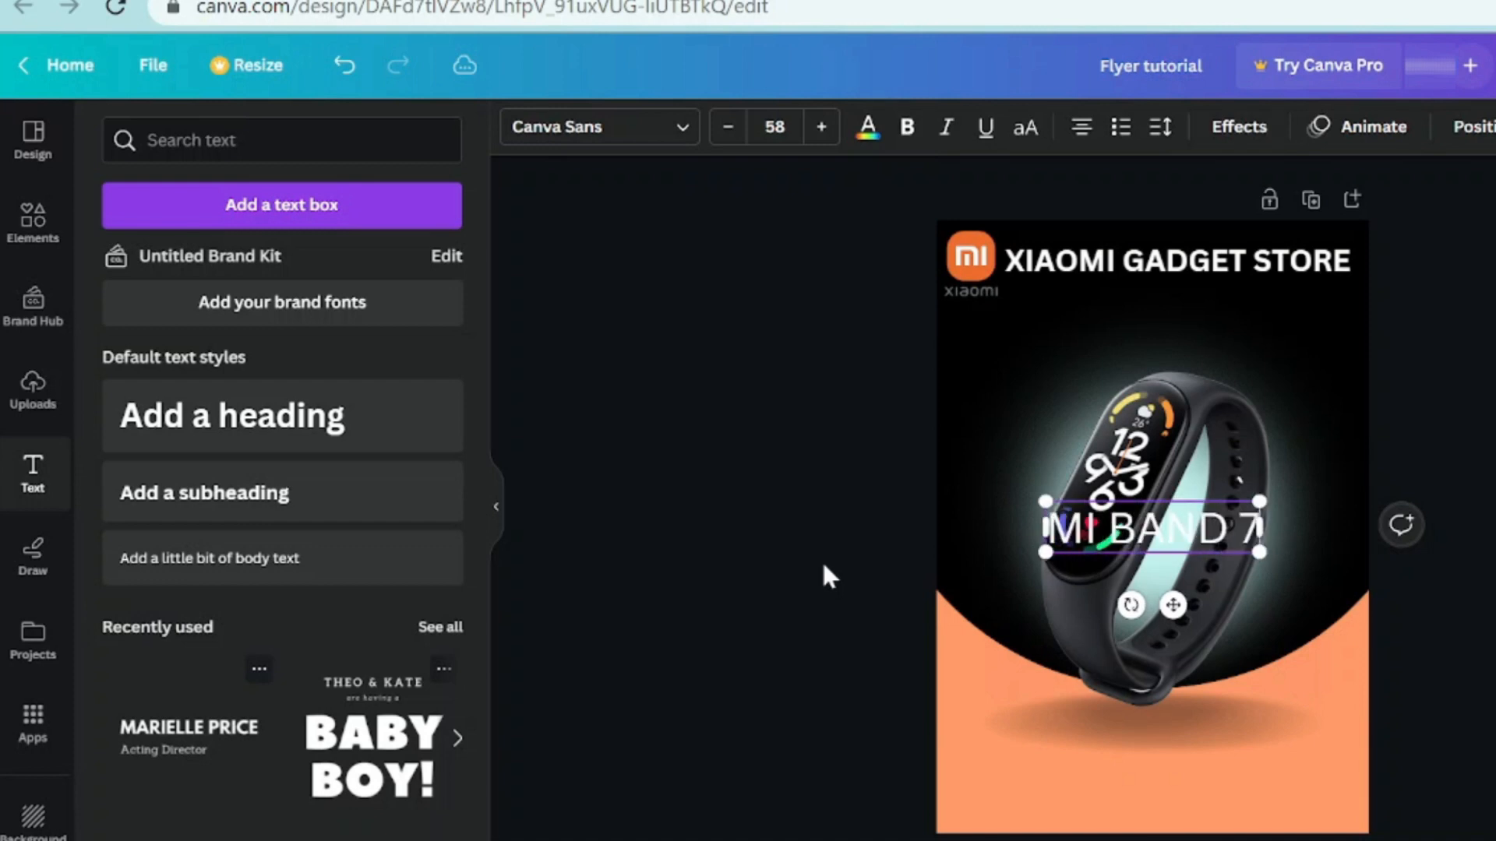
- Color the whole MI BAND 7 text light orange from the default solid colors
{"action": "key", "text": "ctrl+a"}
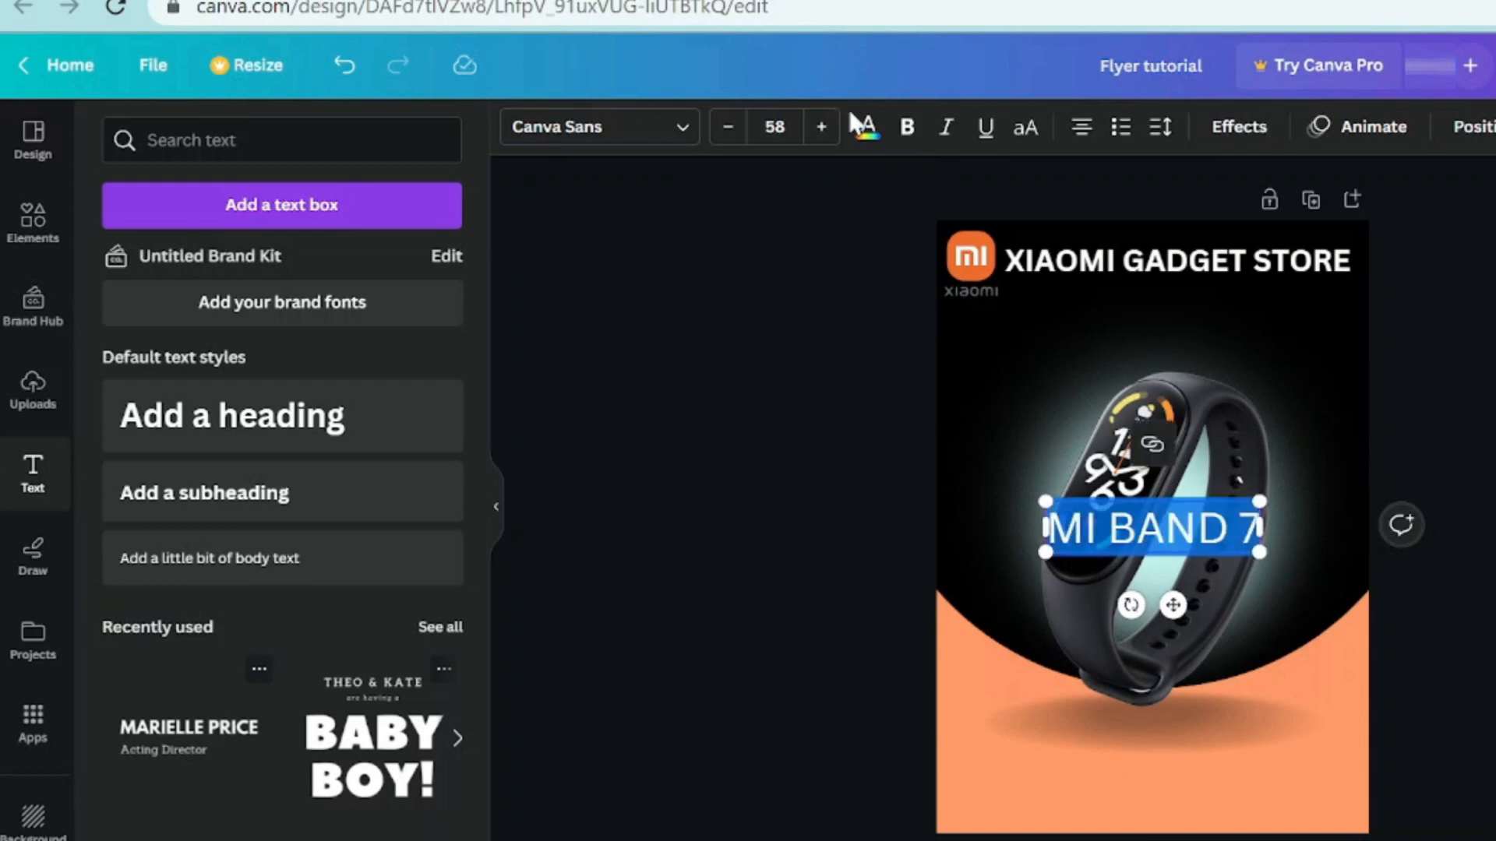
{"action": "left_click", "coordinate": [865, 128]}
{"action": "scroll", "coordinate": [166, 568], "scroll_direction": "down", "scroll_amount": 3}
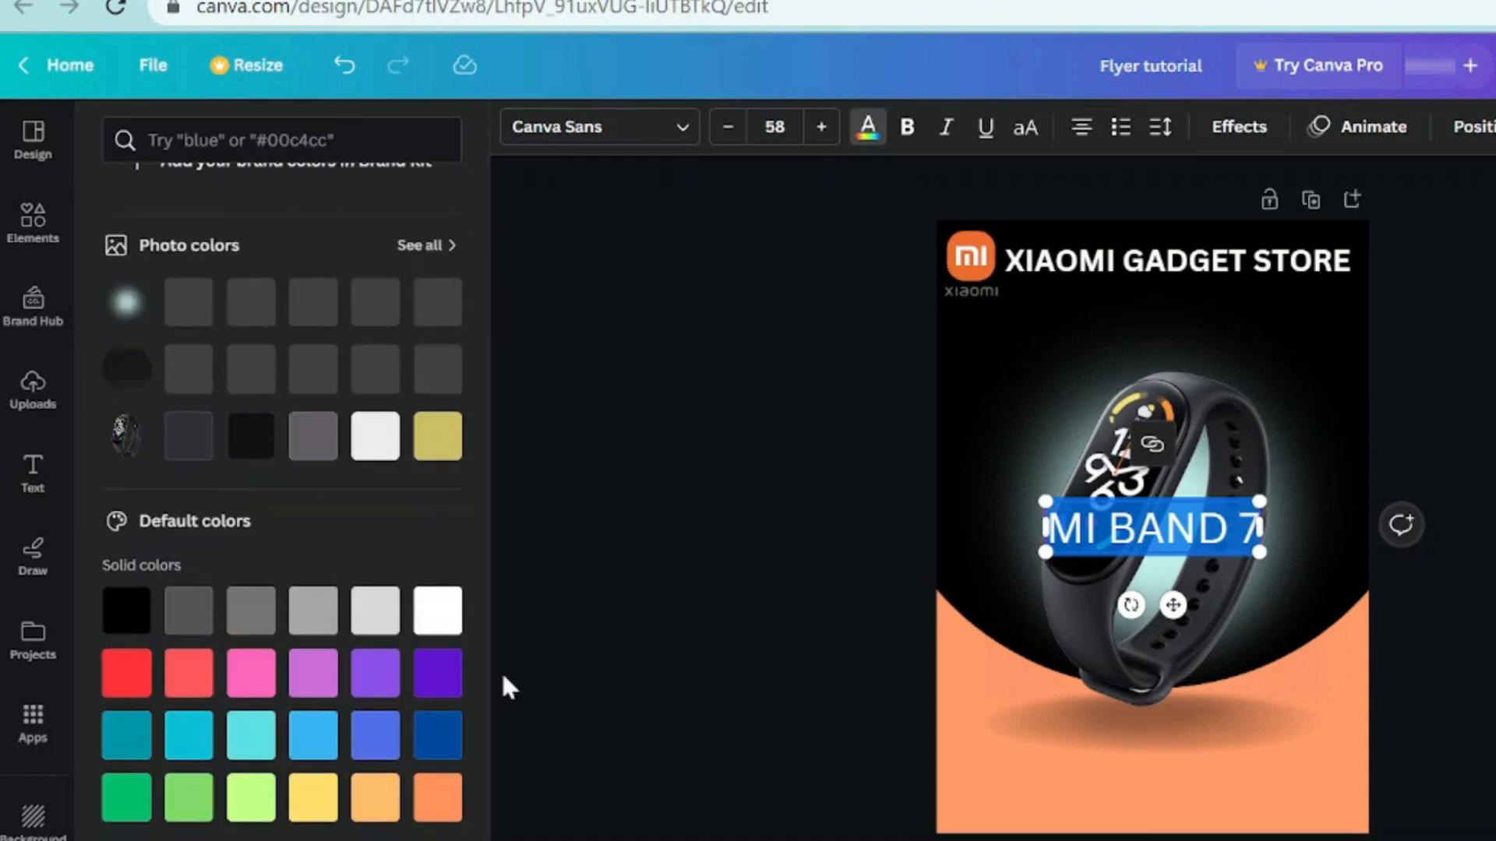
{"action": "left_click", "coordinate": [379, 810]}
{"action": "left_click", "coordinate": [1178, 563]}
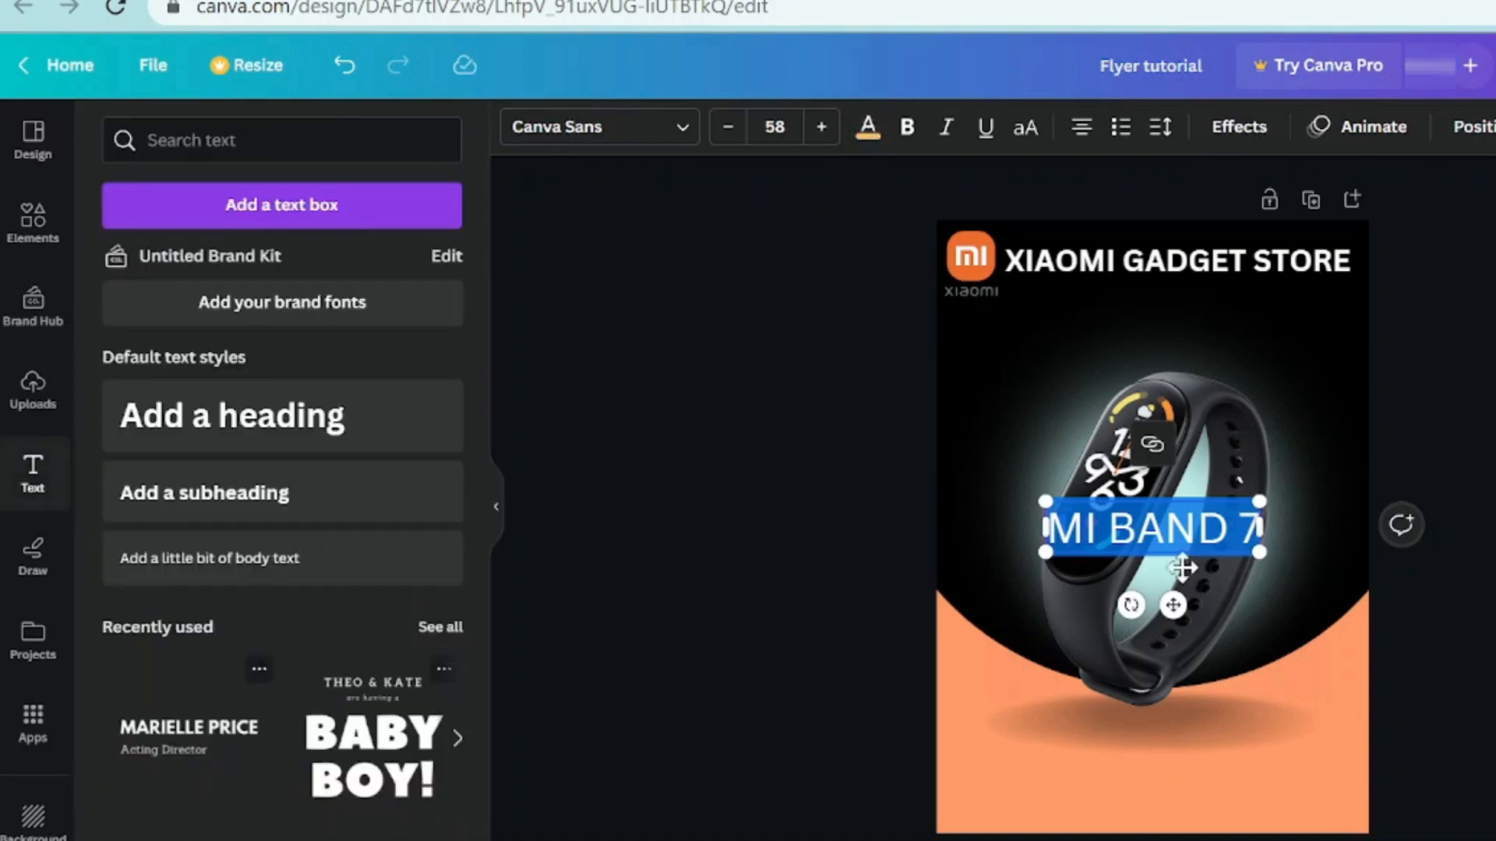
{"action": "left_click", "coordinate": [906, 572]}
- Make the MI BAND 7 text bold and place it directly beneath the XIAOMI GADGET STORE heading
{"action": "triple_click", "coordinate": [1196, 531]}
{"action": "left_click", "coordinate": [901, 139]}
{"action": "left_click", "coordinate": [896, 537]}
{"action": "left_click", "coordinate": [1197, 533]}
{"action": "left_click_drag", "start_coordinate": [1197, 533], "coordinate": [1200, 311]}
- Shift the XIAOMI GADGET STORE heading slightly up toward the flyer's top edge
{"action": "left_click", "coordinate": [1203, 266]}
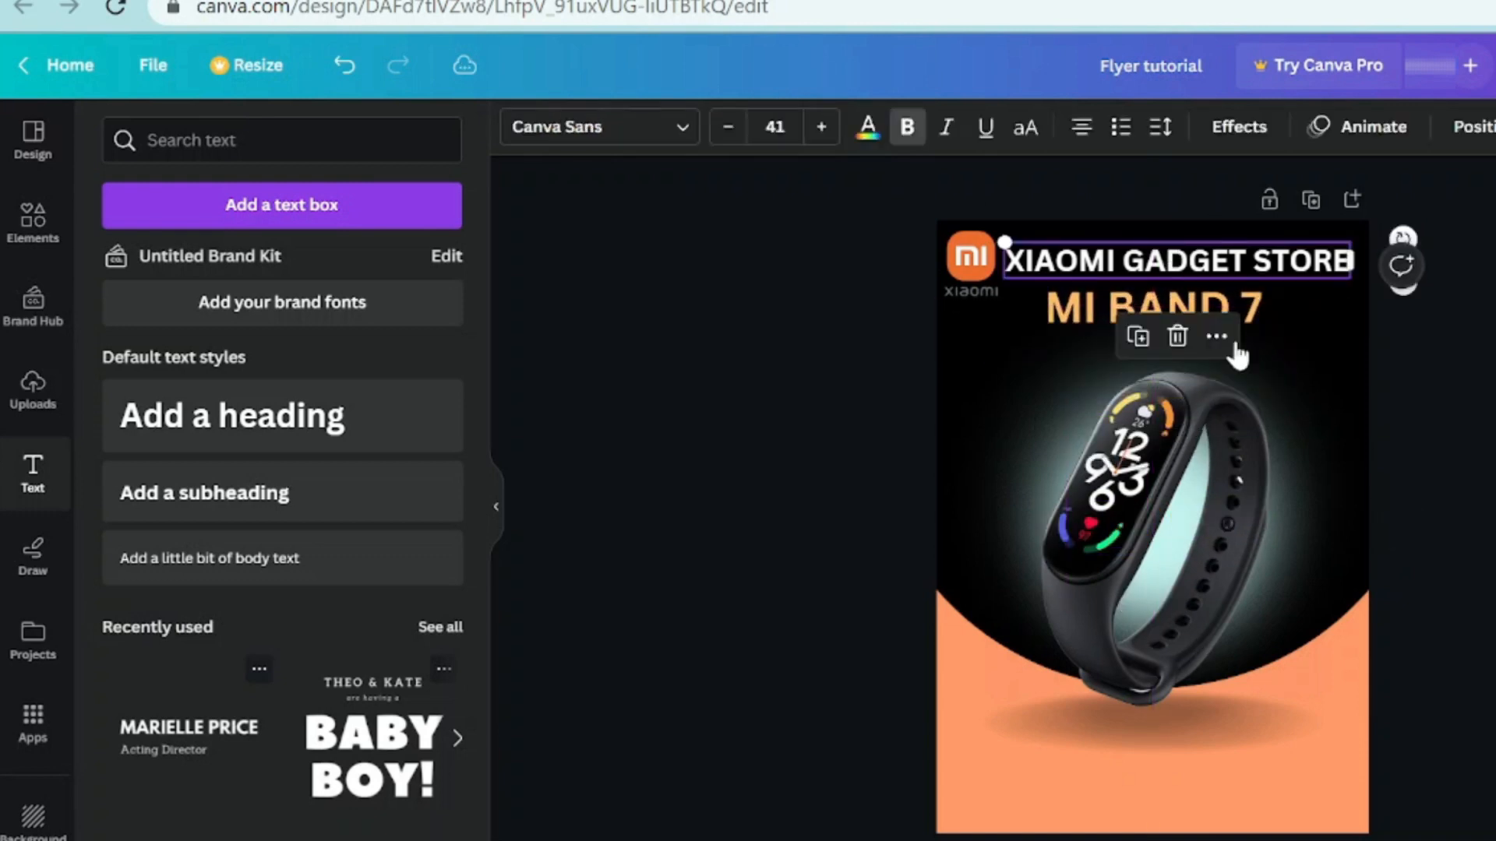
{"action": "left_click_drag", "start_coordinate": [1200, 259], "coordinate": [1200, 247]}
{"action": "left_click", "coordinate": [1435, 354]}
- Move the MI BAND 7 text up closer to the store heading and slightly reduce its font size
{"action": "left_click", "coordinate": [1215, 311]}
{"action": "left_click_drag", "start_coordinate": [1178, 387], "coordinate": [1187, 369]}
{"action": "left_click", "coordinate": [726, 131]}
{"action": "left_click", "coordinate": [726, 131]}
{"action": "left_click", "coordinate": [726, 131]}
- Shift the smart band image slightly down on the flyer, away from the headings
{"action": "left_click", "coordinate": [1042, 483]}
{"action": "left_click_drag", "start_coordinate": [1108, 480], "coordinate": [1107, 494]}
{"action": "left_click", "coordinate": [952, 646]}
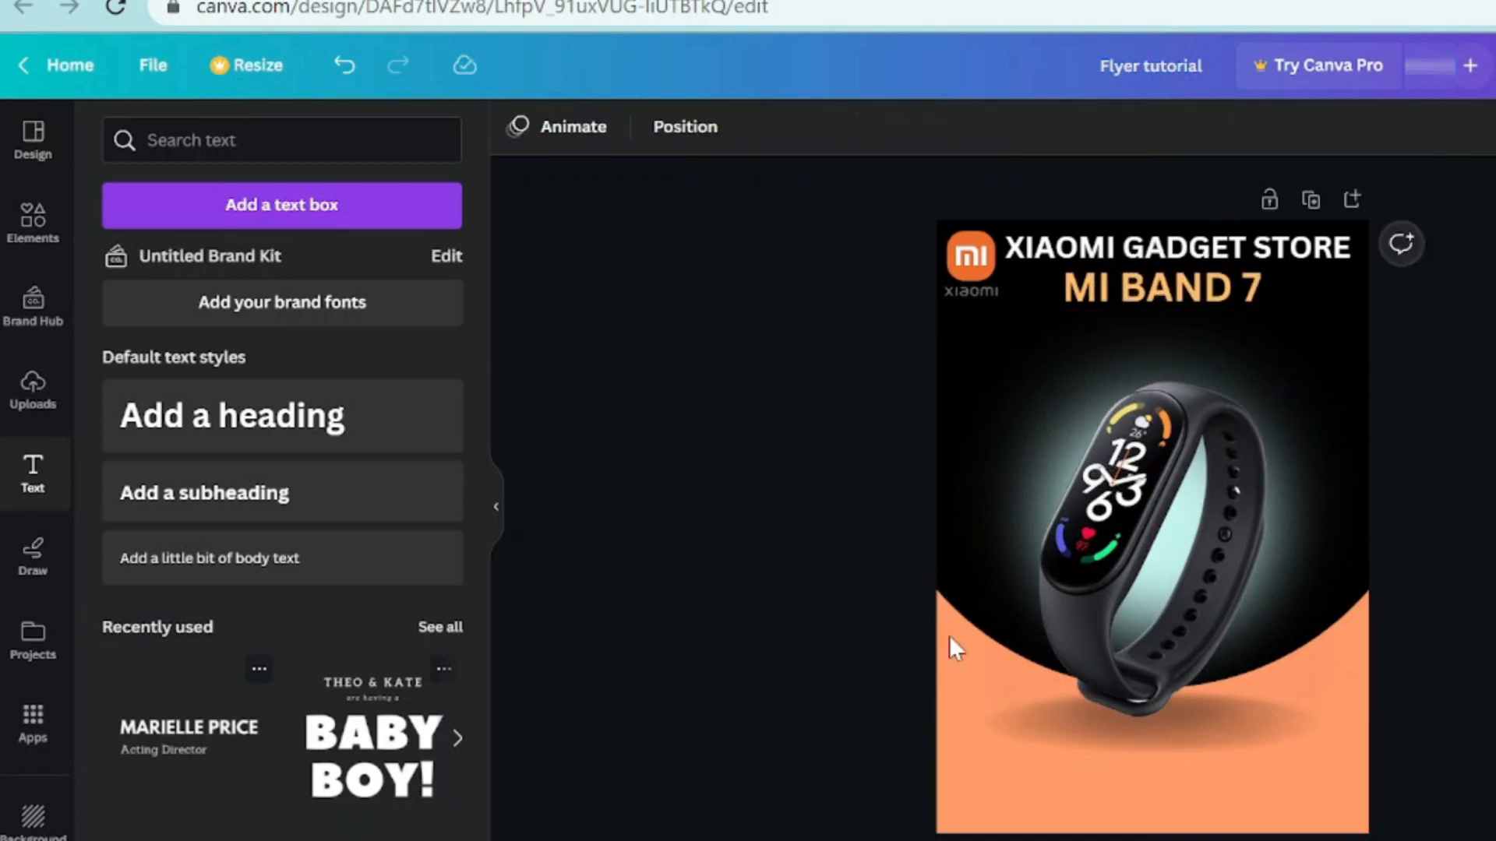
- Add another heading to the flyer reading "PRICE"
{"action": "left_click", "coordinate": [302, 425]}
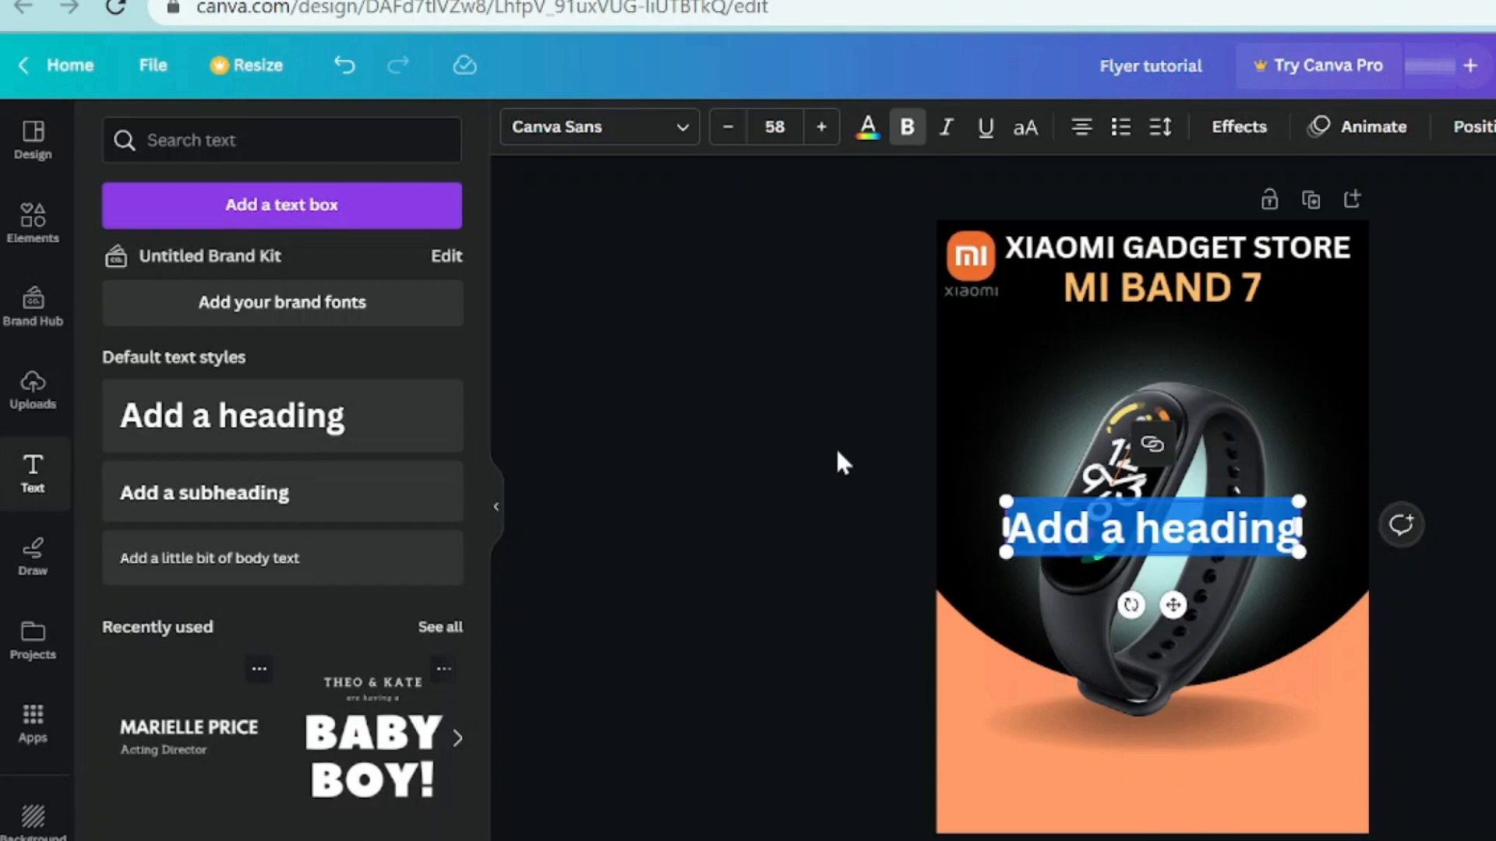
{"action": "type", "text": "PRICE"}
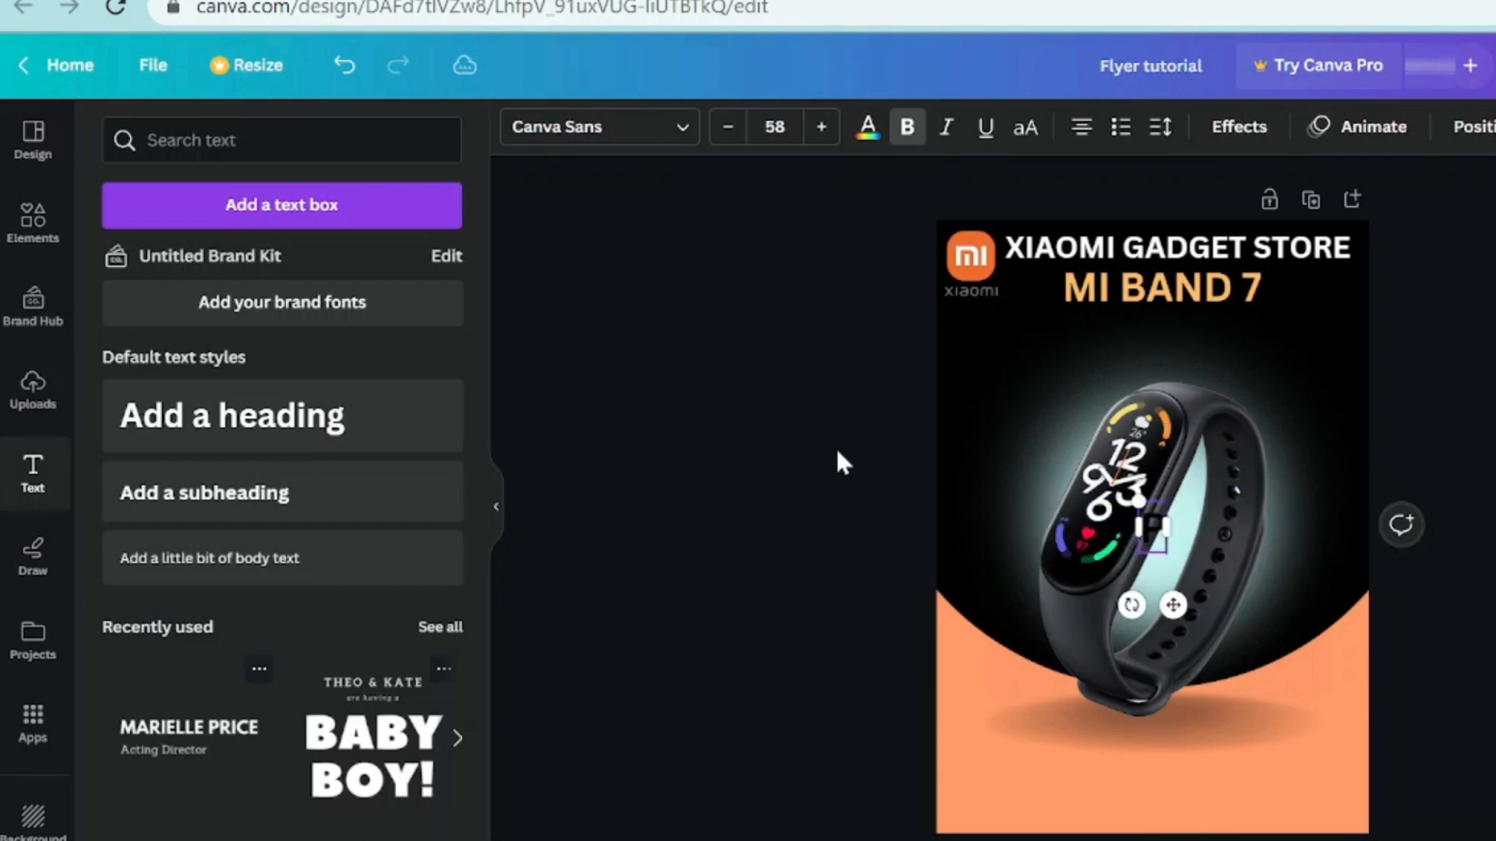
- Select the whole word PRICE and open the default solid colors for its text color
{"action": "key", "text": "shift+Left"}
{"action": "key", "text": "shift+Left"}
{"action": "key", "text": "shift+Left"}
{"action": "key", "text": "shift+Left"}
{"action": "key", "text": "shift+Left"}
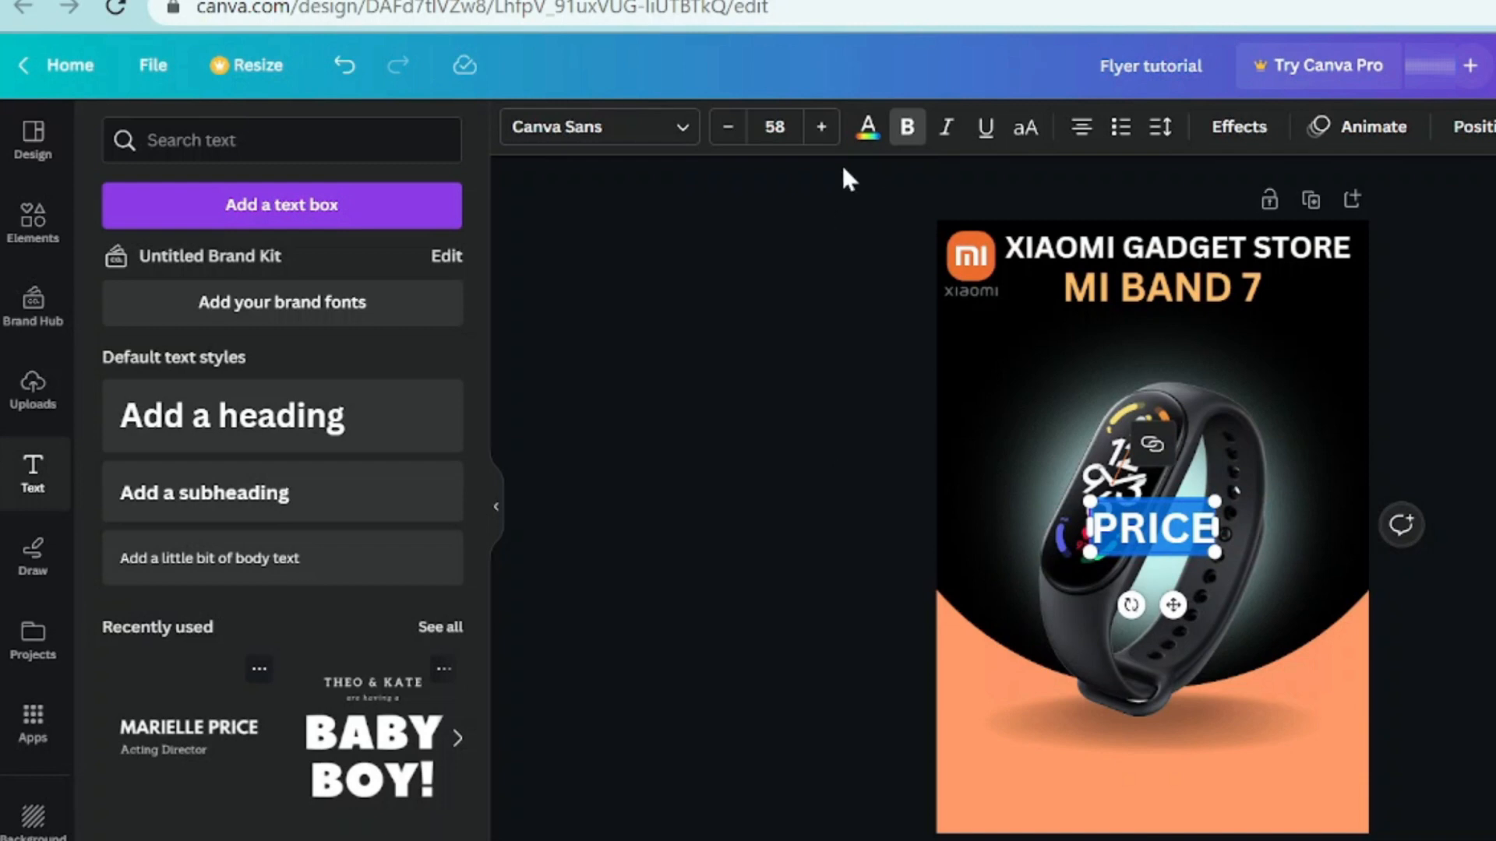
{"action": "left_click", "coordinate": [867, 127]}
{"action": "scroll", "coordinate": [250, 567], "scroll_direction": "down", "scroll_amount": 3}
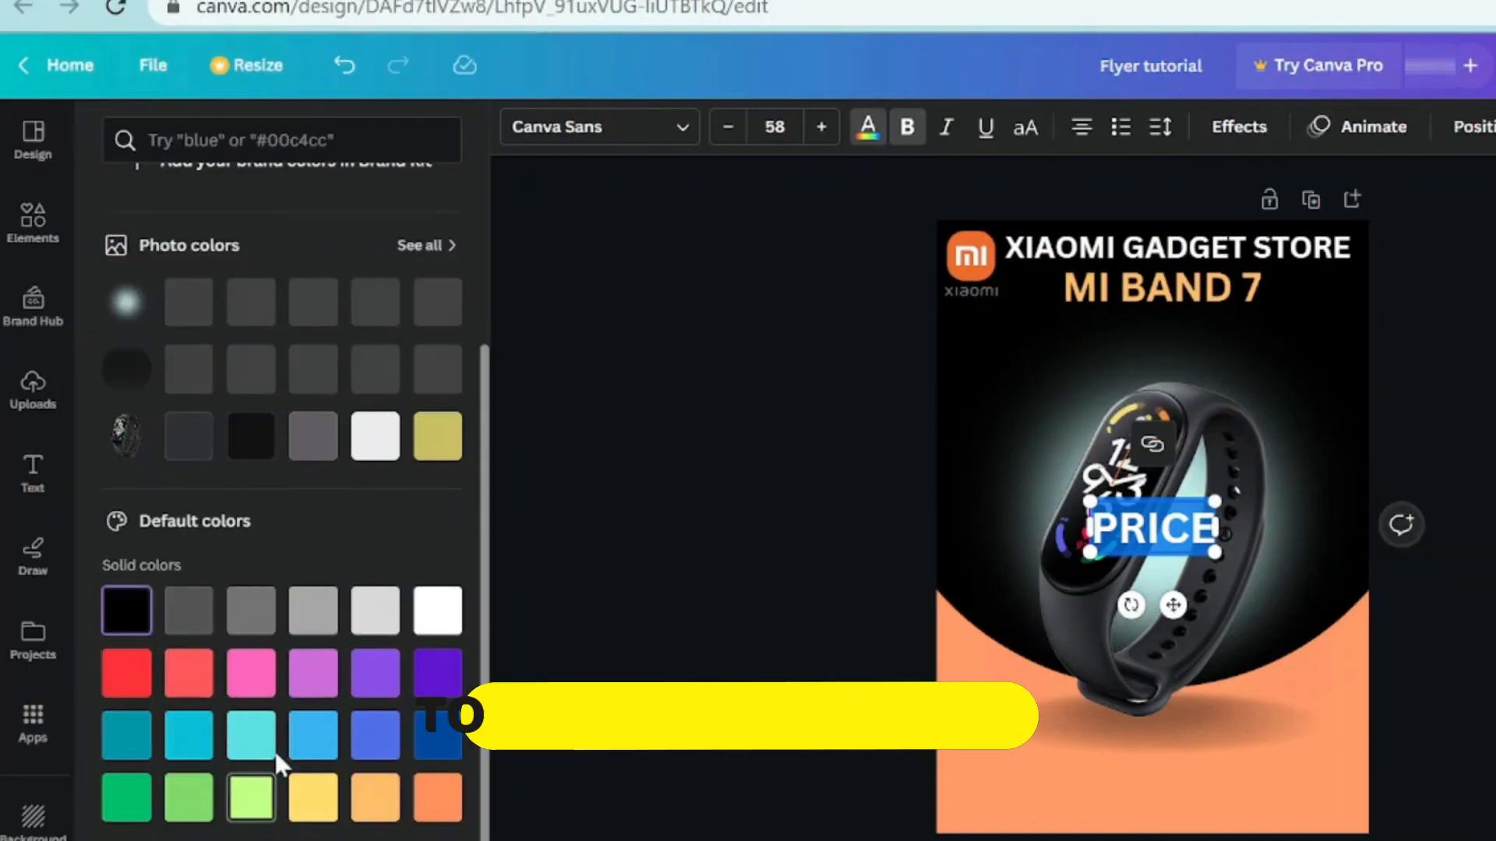